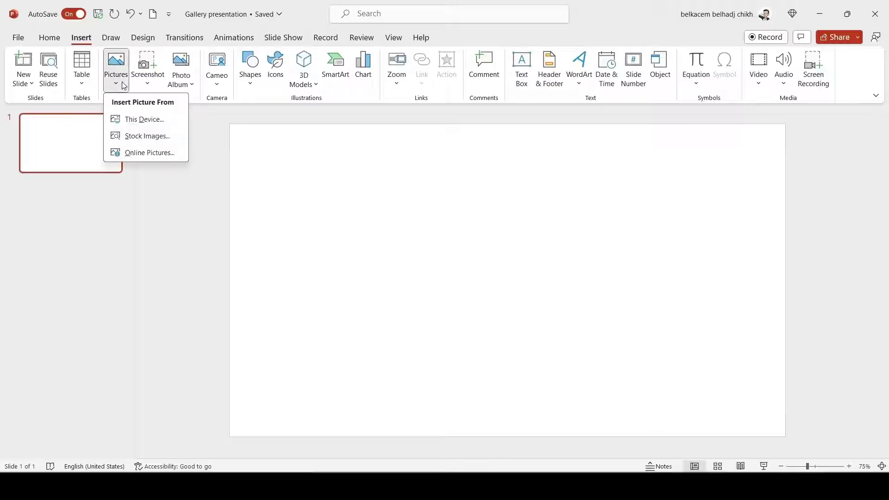
# Step: Insert the valley, aurora, mountain and cloud unsplash photos from Downloads onto the slide
pyautogui.click(148, 120)
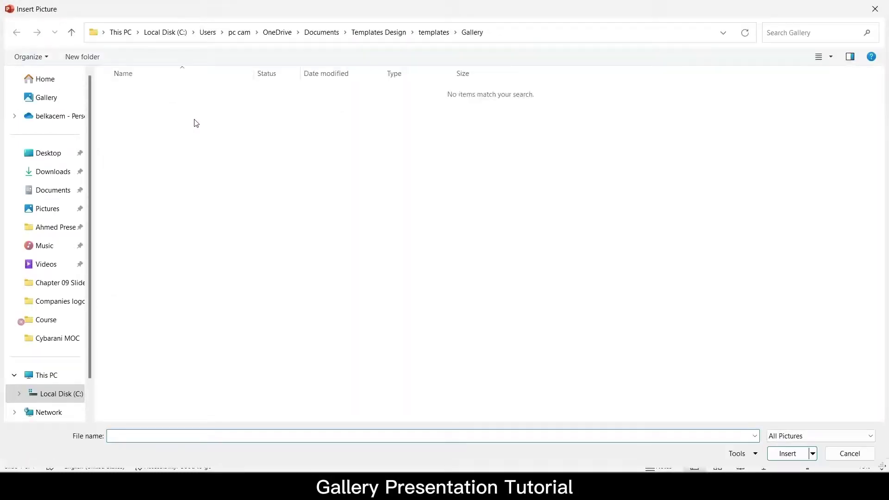
pyautogui.click(53, 171)
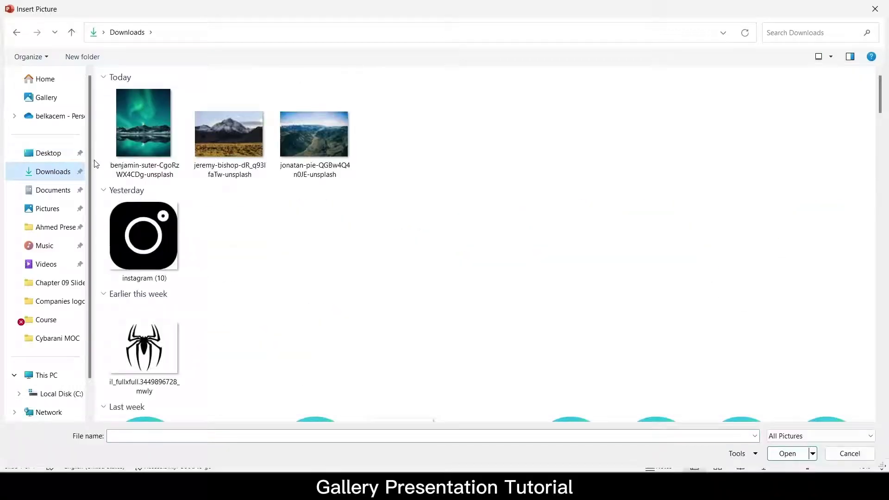
pyautogui.click(142, 119)
pyautogui.keyDown('ctrl'); pyautogui.click(207, 124); pyautogui.keyUp('ctrl')
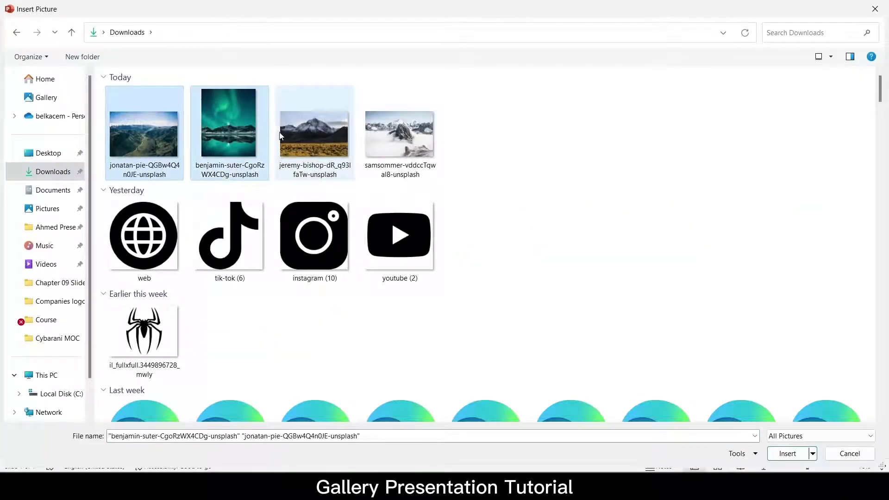
pyautogui.keyDown('ctrl'); pyautogui.click(280, 135); pyautogui.keyUp('ctrl')
pyautogui.keyDown('ctrl'); pyautogui.click(401, 138); pyautogui.keyUp('ctrl')
pyautogui.click(783, 456)
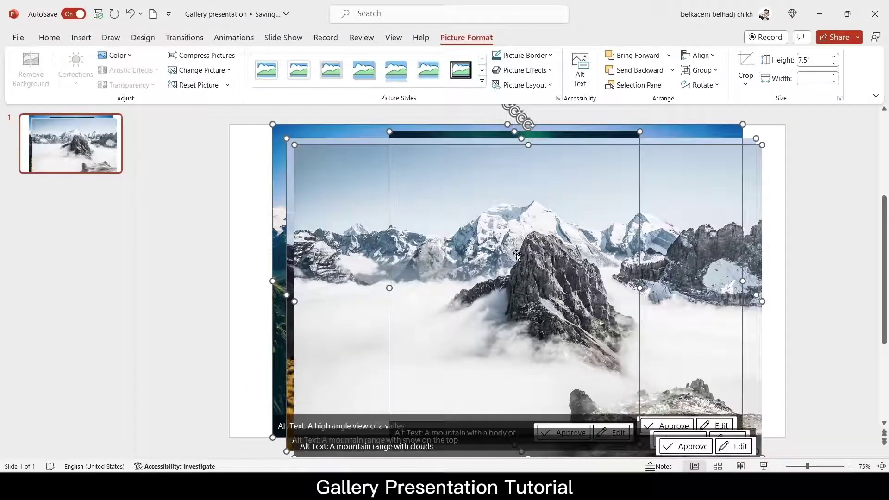
# Step: Move the photo stack aside and enlarge the cloud-covered mountain photo up to the slide top
pyautogui.scroll(-5, 516, 253)
pyautogui.moveTo(516, 254); pyautogui.dragTo(496, 312)
pyautogui.click(643, 359)
pyautogui.moveTo(590, 349); pyautogui.dragTo(627, 370)
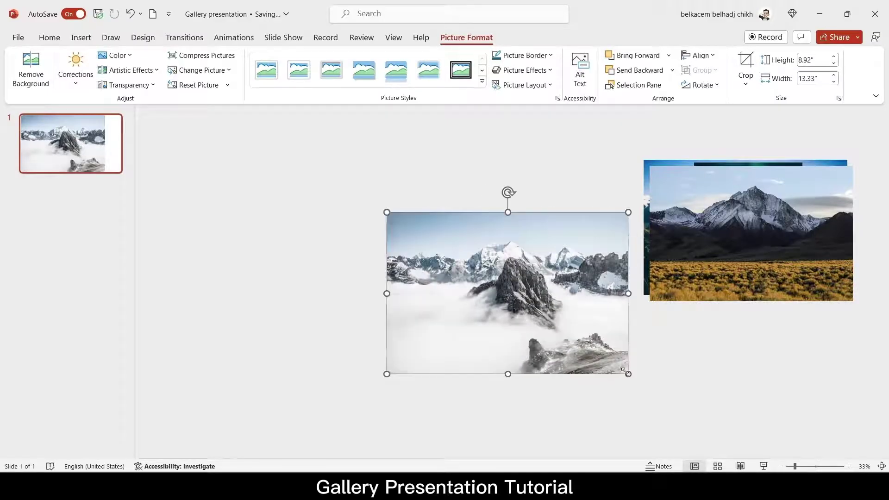
pyautogui.moveTo(520, 329); pyautogui.dragTo(521, 320)
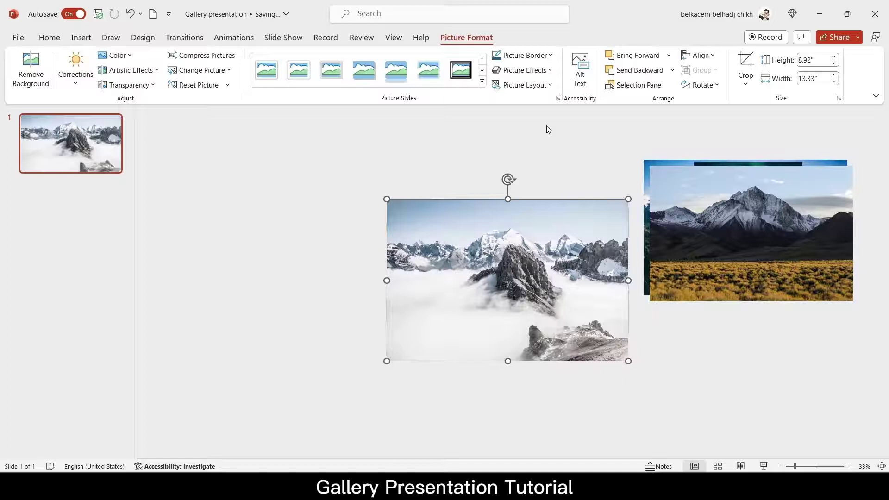
# Step: Crop the top and bottom bands off the cloud photo, then shrink it to 3.75" × 6.67" and park it left
pyautogui.click(747, 56)
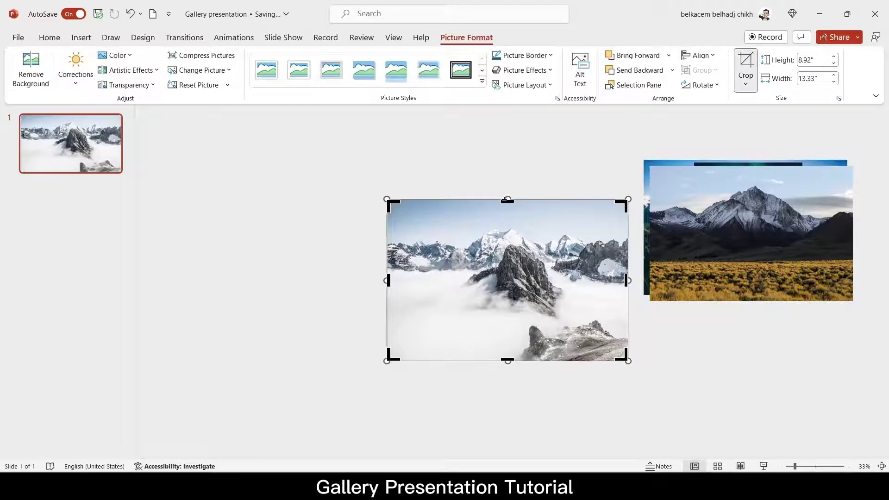
pyautogui.moveTo(505, 200)
pyautogui.mouseDown()
pyautogui.moveTo(507, 230)
pyautogui.moveTo(507, 214)
pyautogui.mouseUp()
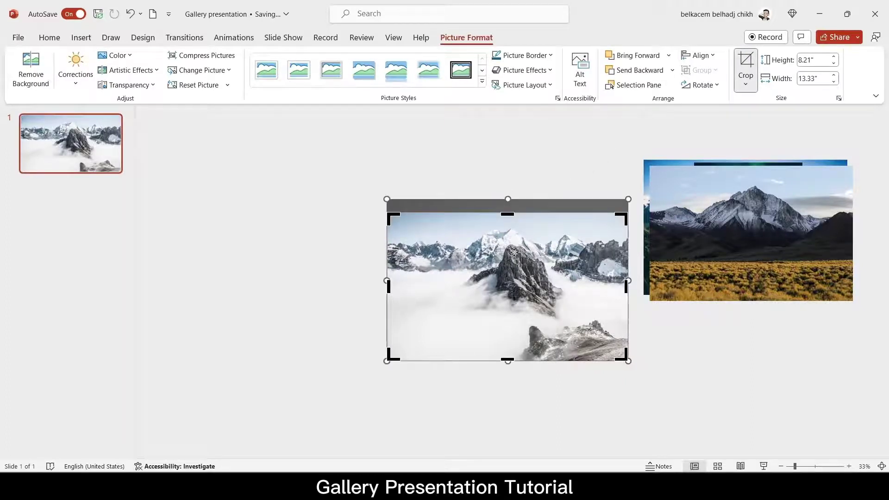
pyautogui.moveTo(507, 360); pyautogui.dragTo(290, 294)
pyautogui.click(660, 348)
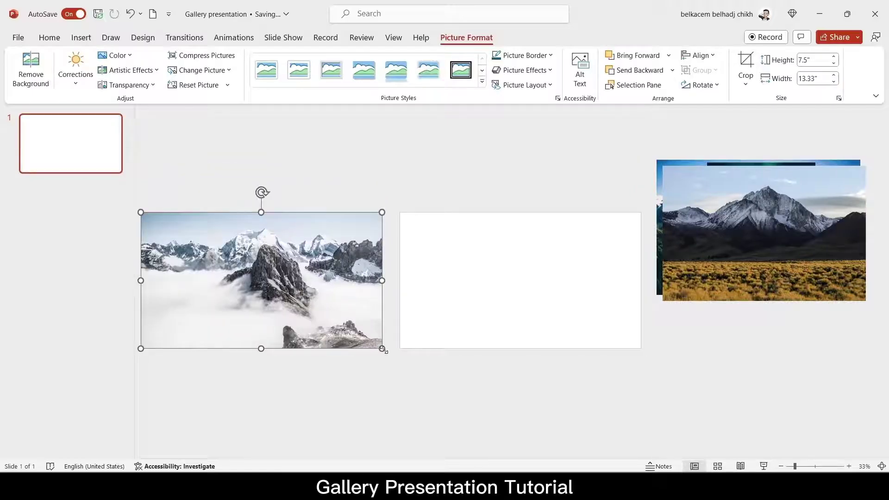
pyautogui.moveTo(383, 353); pyautogui.dragTo(318, 206)
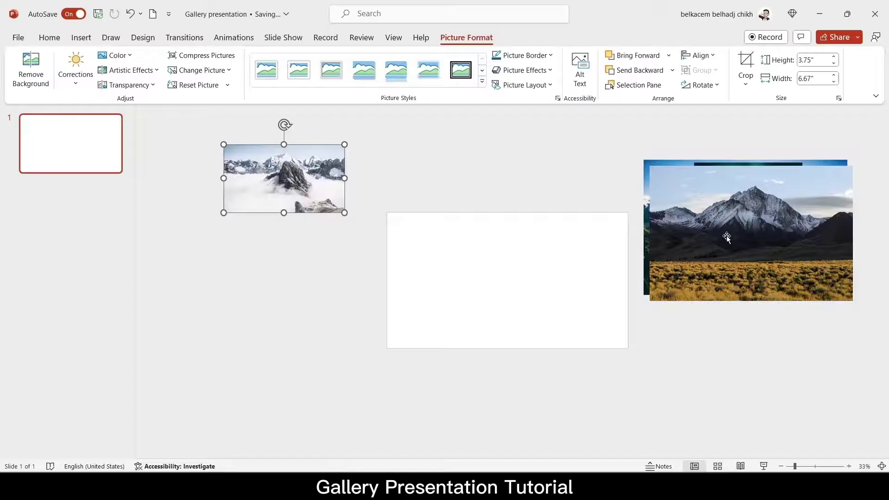
# Step: Move the grassland mountain photo onto the slide and crop it to a 16:9 aspect ratio
pyautogui.moveTo(769, 236); pyautogui.dragTo(531, 287)
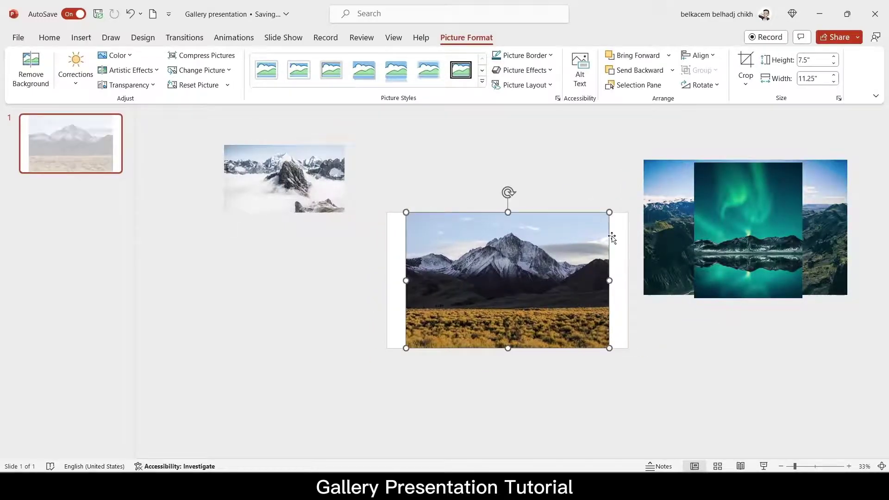
pyautogui.click(745, 85)
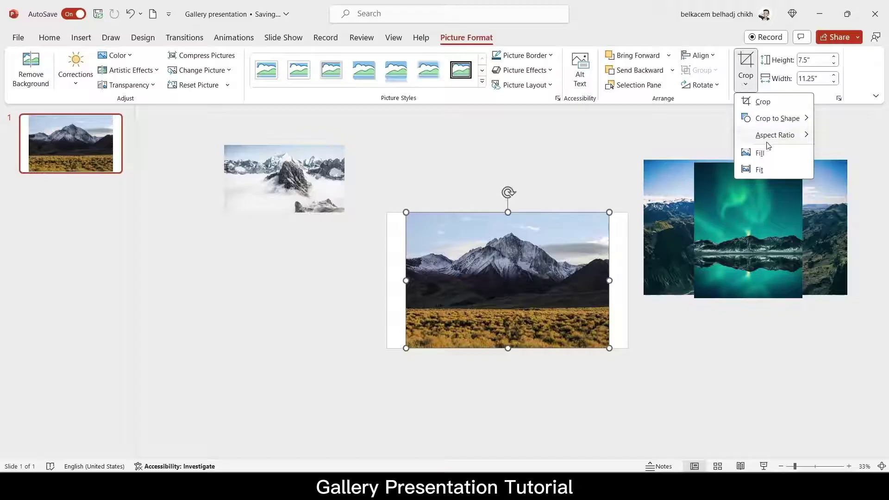
pyautogui.moveTo(786, 140)
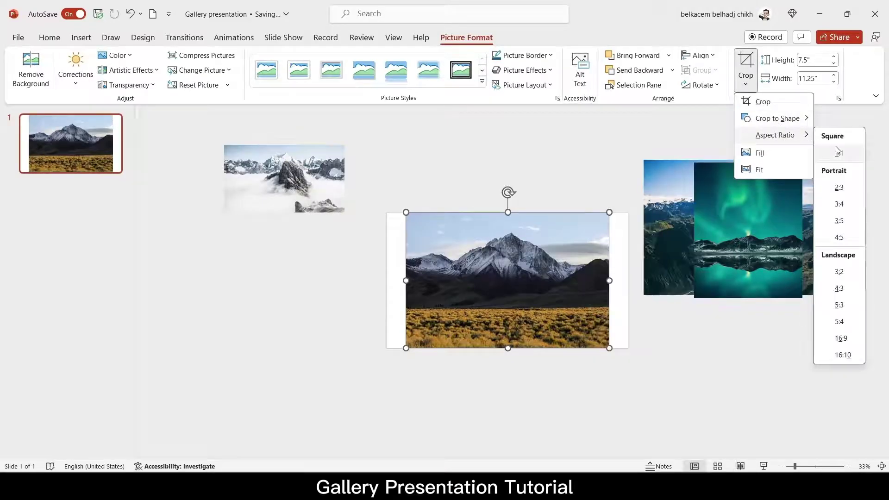
pyautogui.click(842, 338)
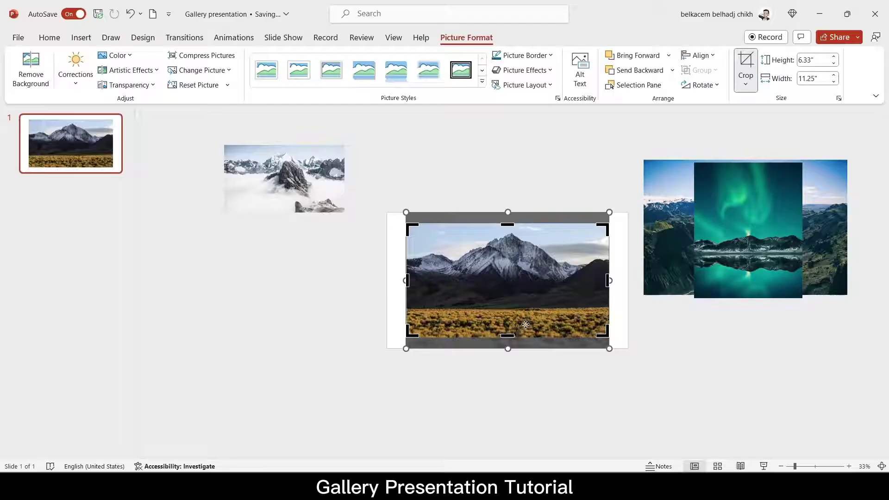
pyautogui.moveTo(522, 290); pyautogui.dragTo(487, 282)
pyautogui.click(528, 411)
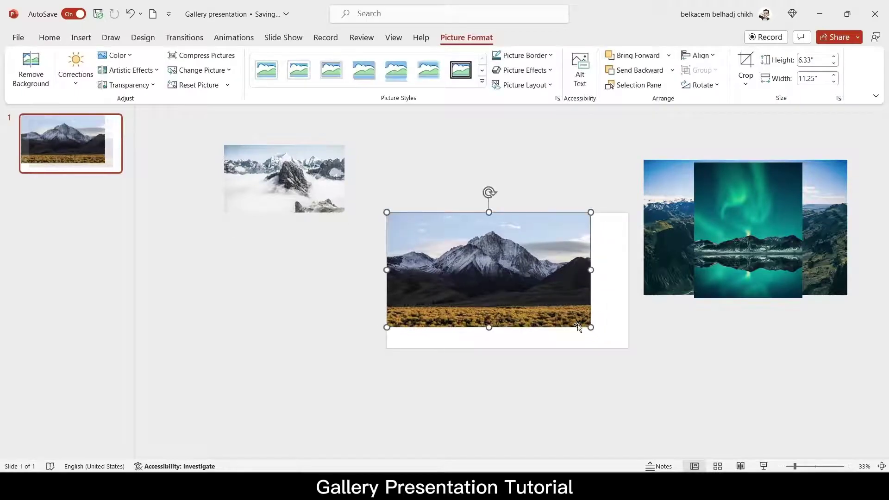
# Step: Enlarge the grassland photo to slide size, then shrink it and park it under the cloud photo
pyautogui.moveTo(593, 327); pyautogui.dragTo(621, 350)
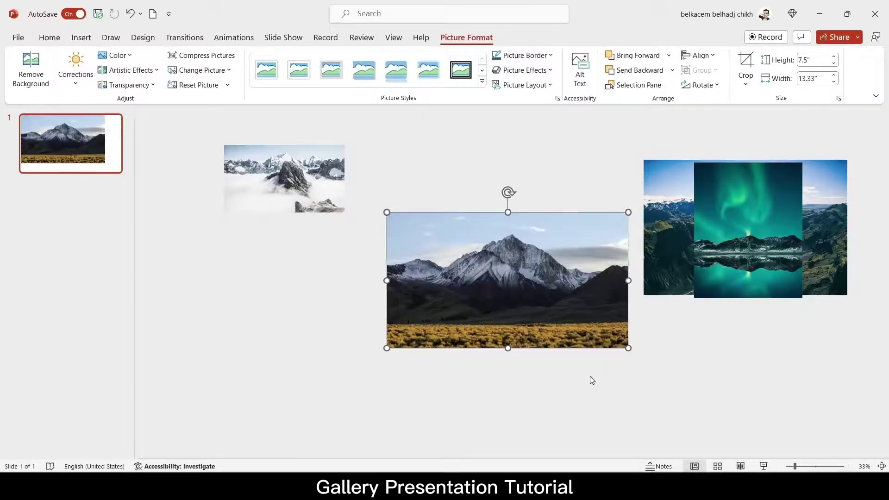
pyautogui.click(586, 378)
pyautogui.moveTo(523, 285); pyautogui.dragTo(360, 289)
pyautogui.moveTo(470, 354); pyautogui.dragTo(345, 279)
# Step: Bring the aurora photo onto the slide, enlarge it, and crop it to 16:9 with the picture shifted up
pyautogui.click(504, 234)
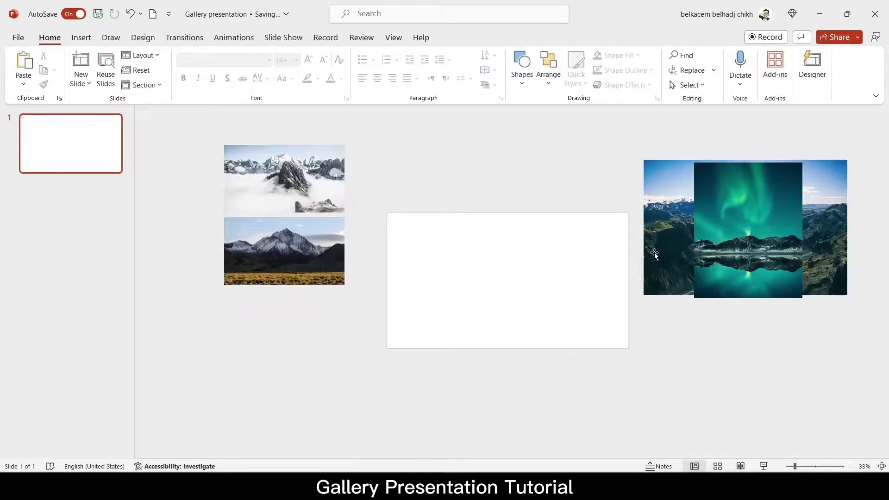
pyautogui.moveTo(767, 222); pyautogui.dragTo(459, 271)
pyautogui.moveTo(496, 348); pyautogui.dragTo(629, 415)
pyautogui.moveTo(516, 303)
pyautogui.mouseDown()
pyautogui.moveTo(539, 306)
pyautogui.moveTo(524, 310)
pyautogui.mouseUp()
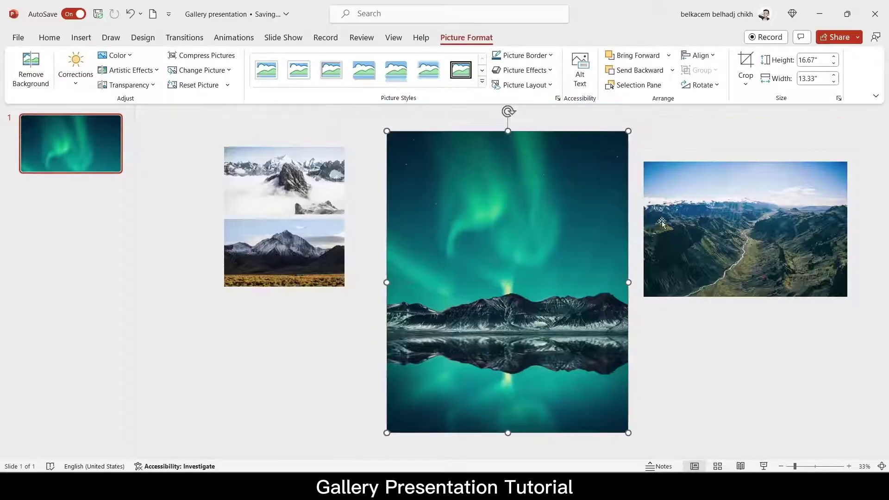
pyautogui.click(743, 86)
pyautogui.moveTo(802, 138)
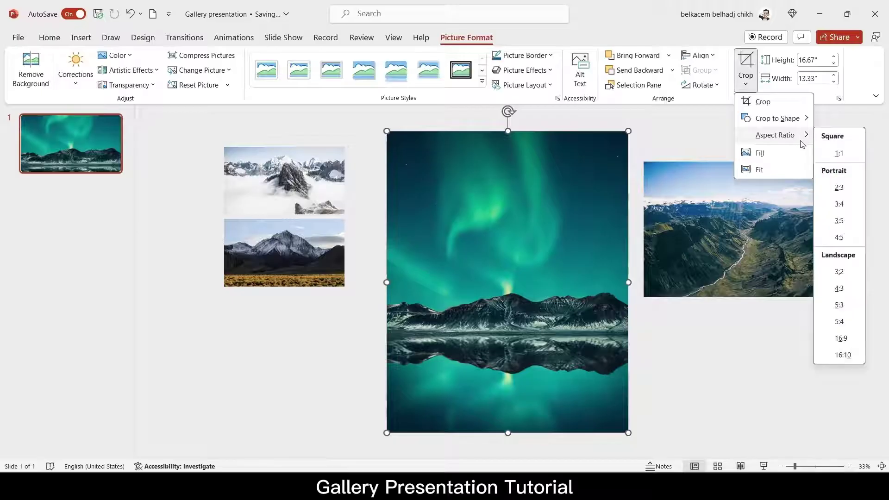
pyautogui.click(843, 355)
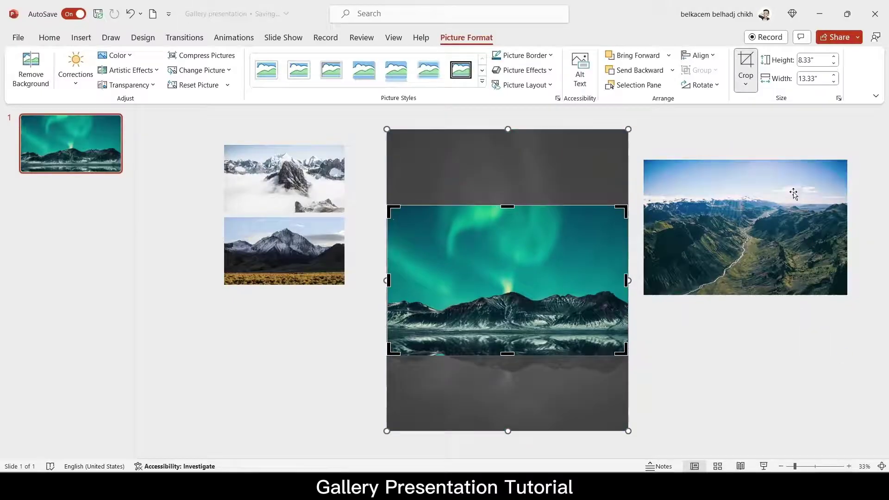
pyautogui.click(746, 86)
pyautogui.moveTo(795, 140)
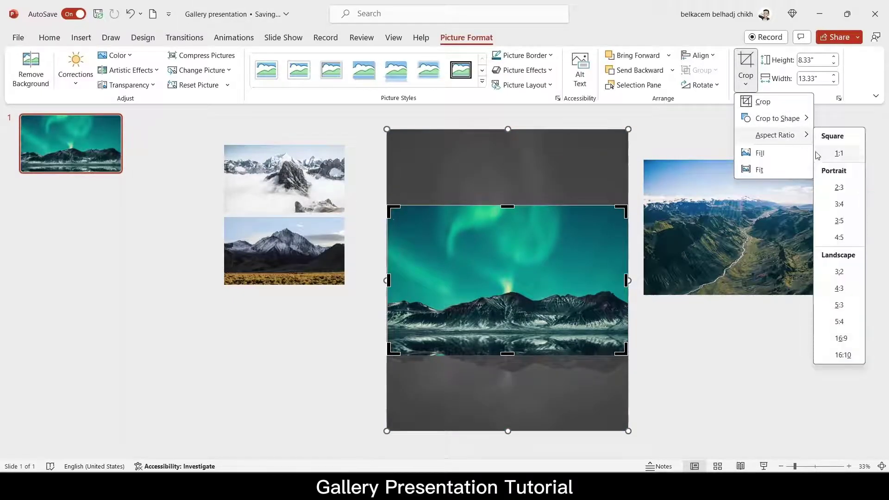
pyautogui.click(850, 341)
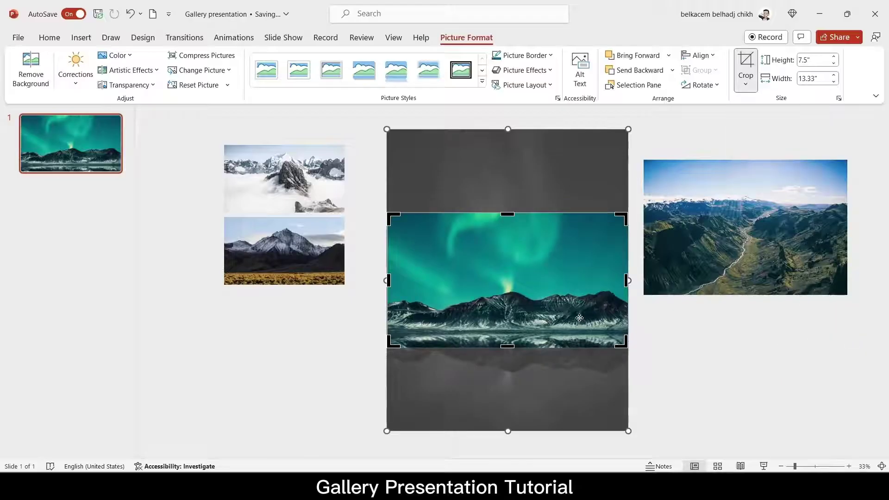
pyautogui.moveTo(540, 286); pyautogui.dragTo(538, 255)
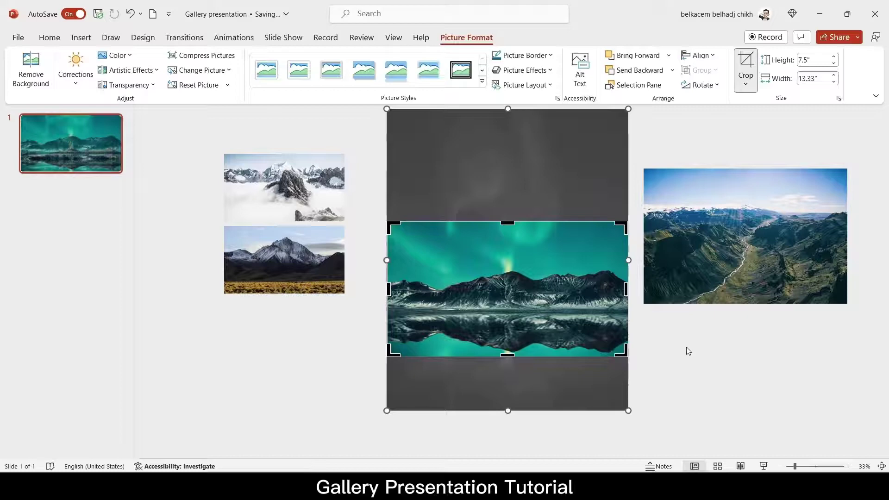
pyautogui.click(687, 351)
# Step: Shrink the aurora photo and park it beneath the other two photos at the same width
pyautogui.click(556, 293)
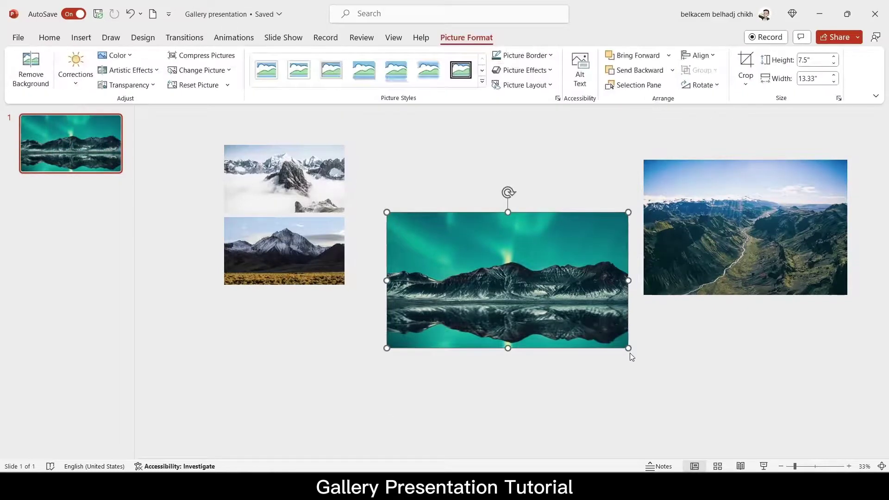
pyautogui.moveTo(627, 350); pyautogui.dragTo(501, 276)
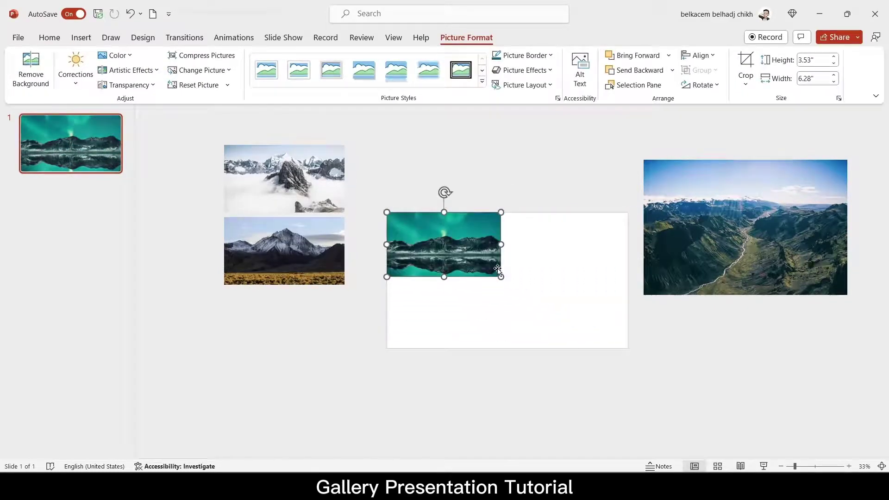
pyautogui.moveTo(450, 252); pyautogui.dragTo(285, 334)
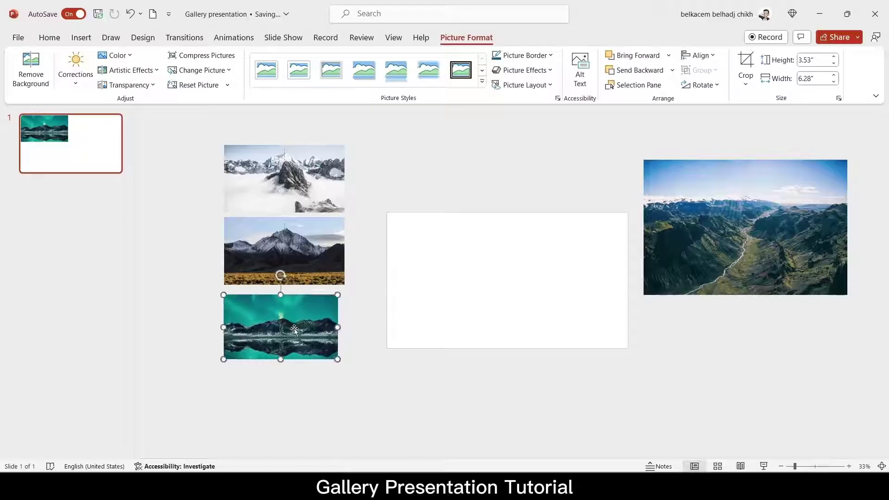
pyautogui.moveTo(337, 359); pyautogui.dragTo(344, 364)
# Step: Bring the valley photo onto the slide and crop it to a 16:9 aspect ratio
pyautogui.click(505, 396)
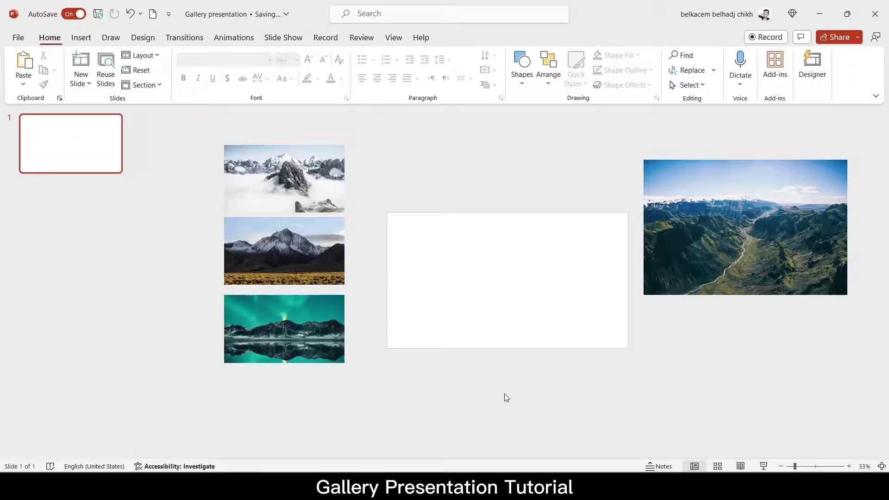
pyautogui.click(698, 265)
pyautogui.moveTo(699, 265); pyautogui.dragTo(459, 317)
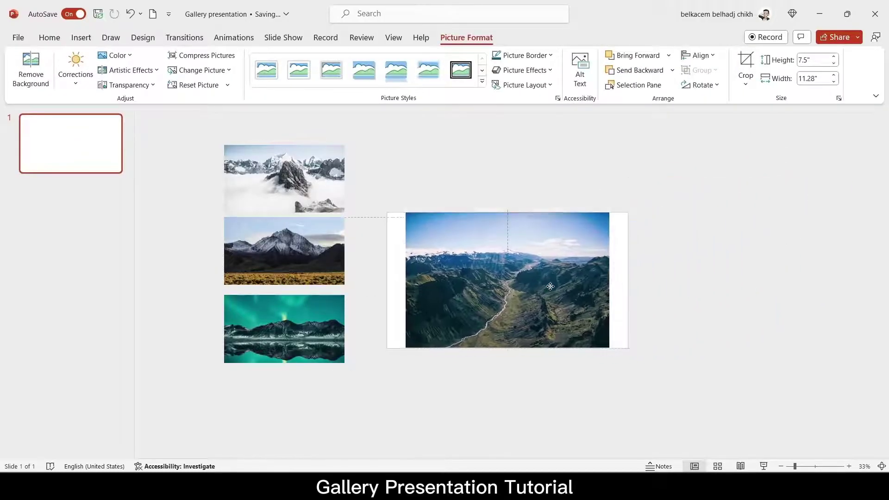
pyautogui.click(742, 85)
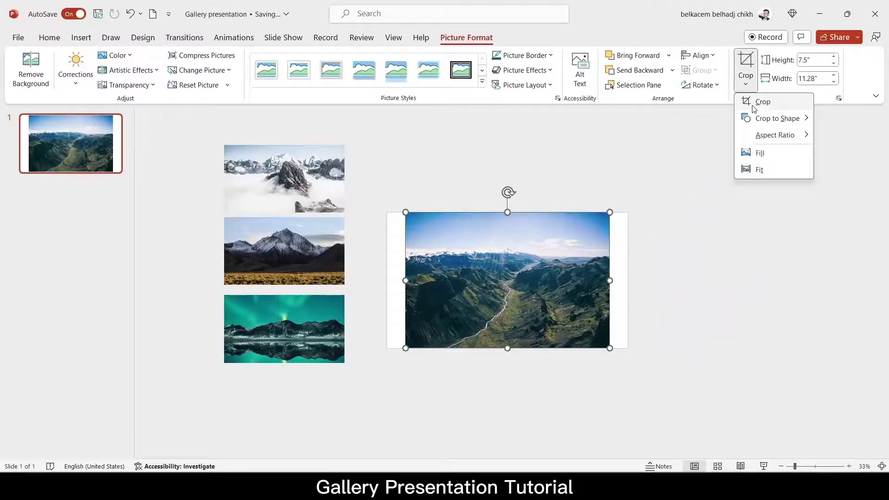
pyautogui.moveTo(775, 139)
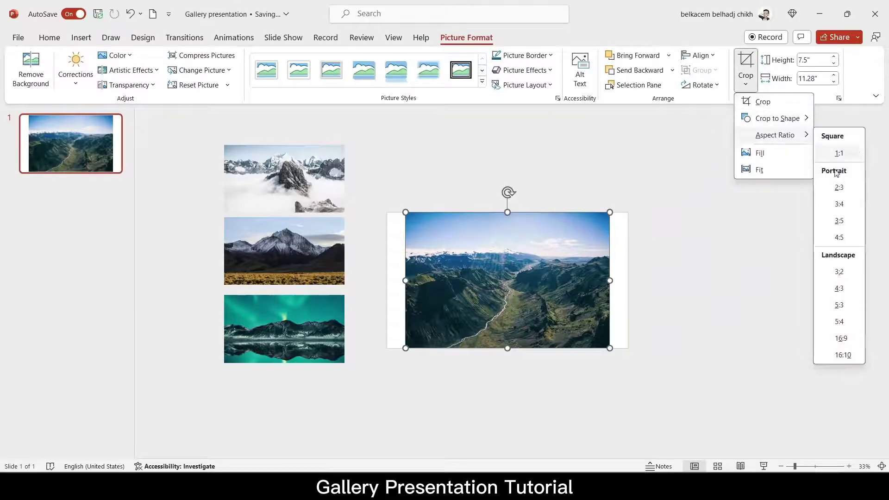
pyautogui.click(842, 338)
pyautogui.click(537, 384)
# Step: Stack the valley photo fourth below the other photos, resized to match their width
pyautogui.moveTo(565, 300); pyautogui.dragTo(547, 288)
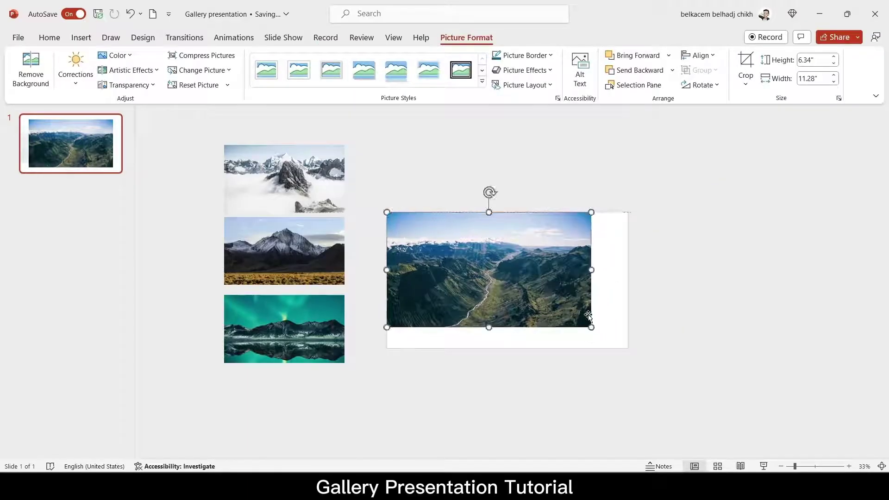
pyautogui.moveTo(593, 326); pyautogui.dragTo(514, 270)
pyautogui.moveTo(479, 243); pyautogui.dragTo(321, 404)
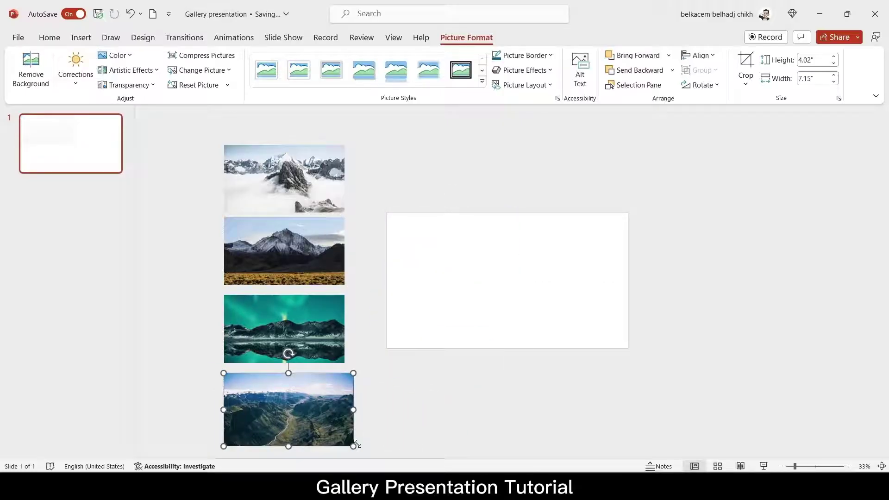
pyautogui.moveTo(354, 446); pyautogui.dragTo(345, 441)
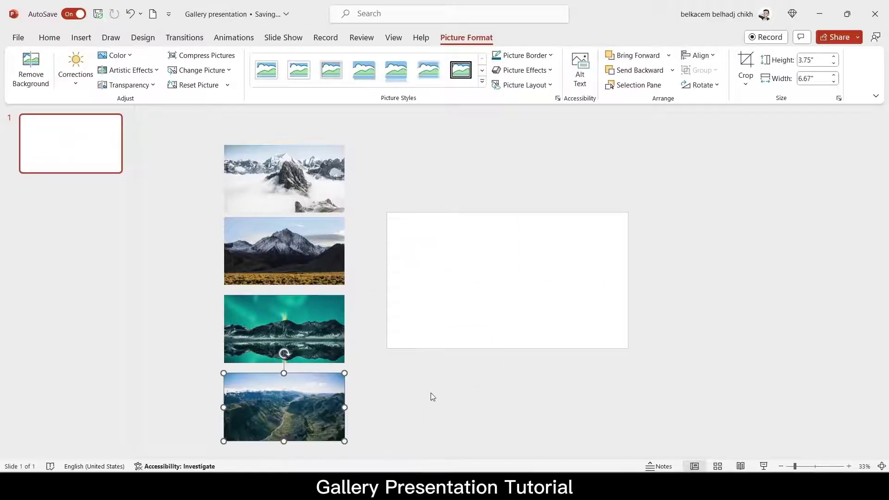
pyautogui.click(475, 381)
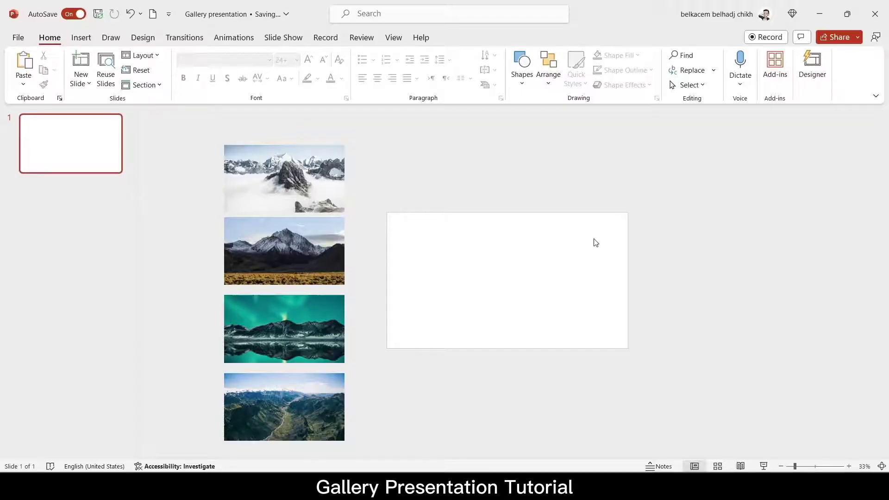
# Step: Shrink the cloud photo, crop it to a Rounded Rectangle shape, and park it above the slide
pyautogui.click(319, 199)
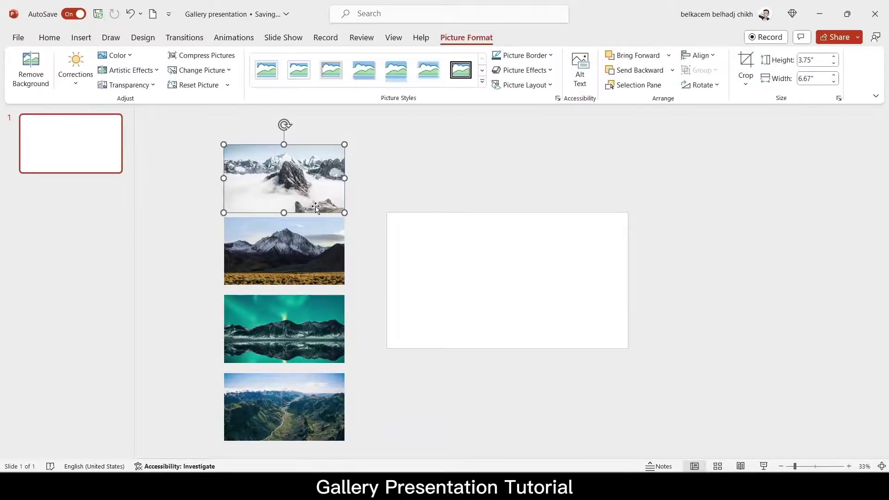
pyautogui.moveTo(292, 189); pyautogui.dragTo(509, 296)
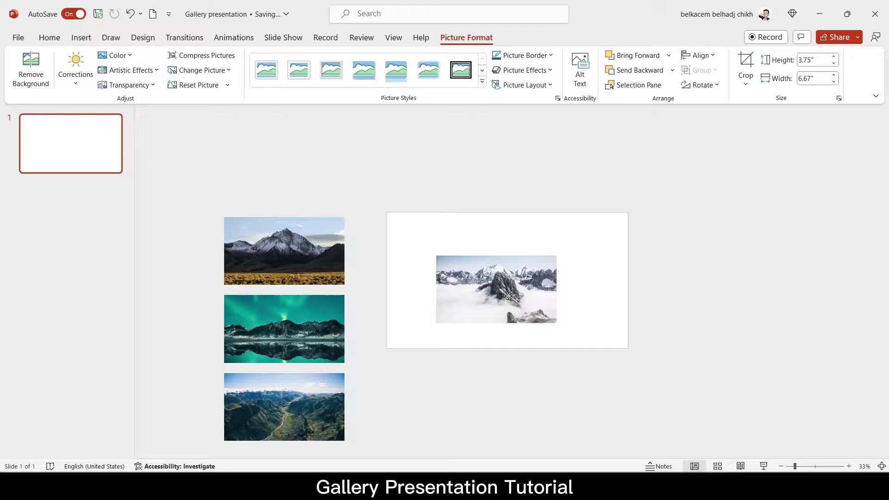
pyautogui.moveTo(557, 323); pyautogui.dragTo(474, 290)
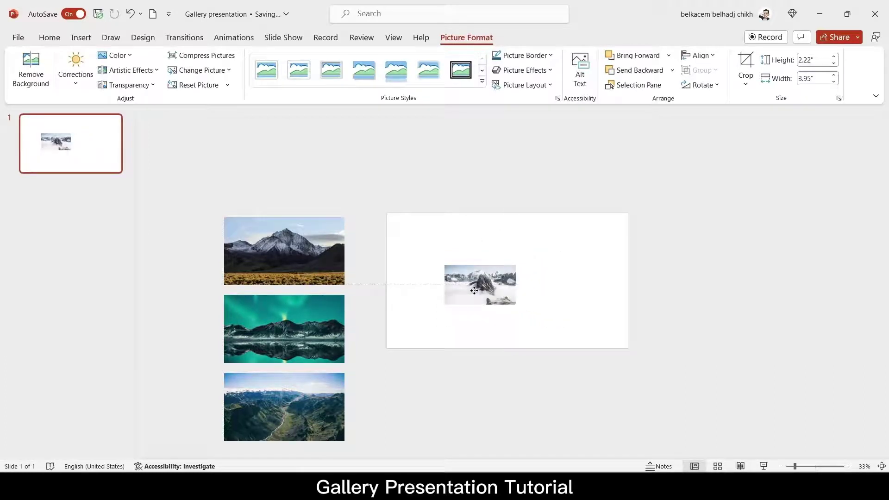
pyautogui.click(746, 84)
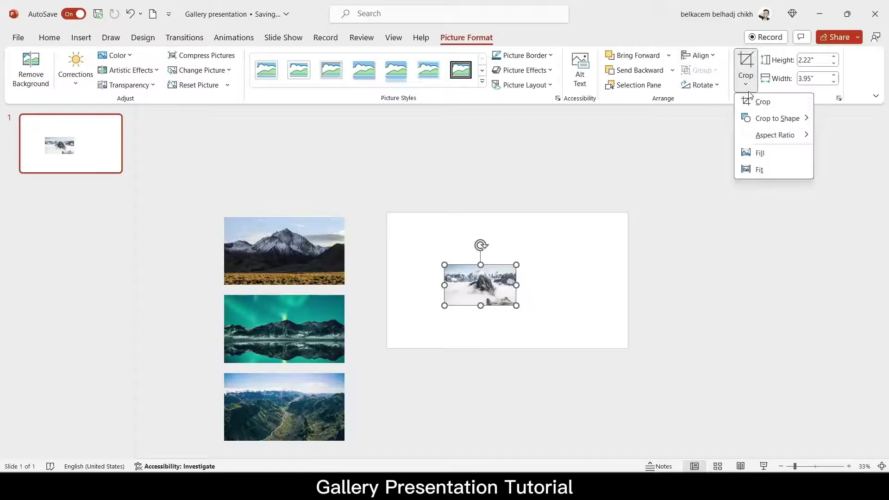
pyautogui.moveTo(784, 122)
pyautogui.click(609, 115)
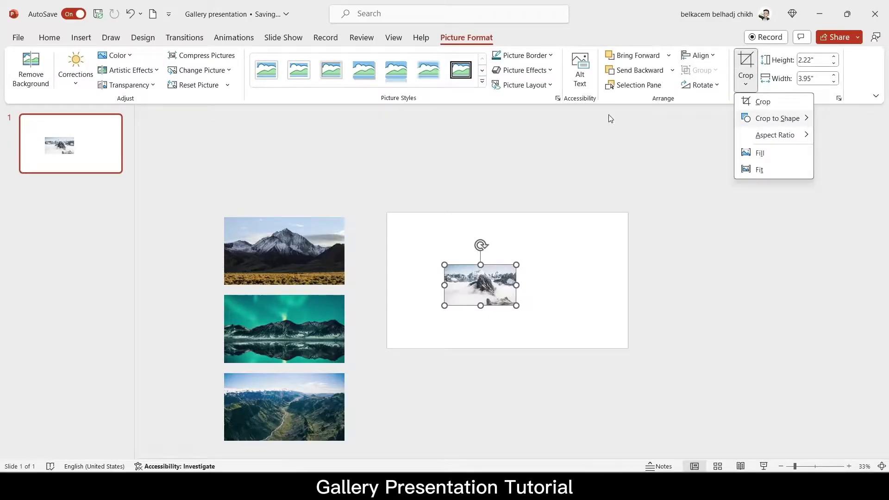
pyautogui.click(451, 263)
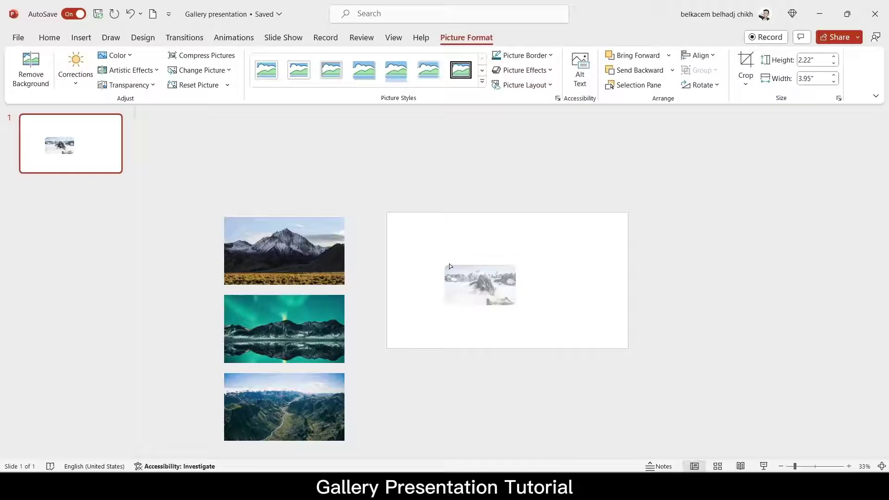
pyautogui.moveTo(478, 288); pyautogui.dragTo(450, 197)
# Step: Round the snow-capped mountain photo's corners, shrink it to 3.95" wide, and park it above the slide
pyautogui.moveTo(269, 260); pyautogui.dragTo(498, 292)
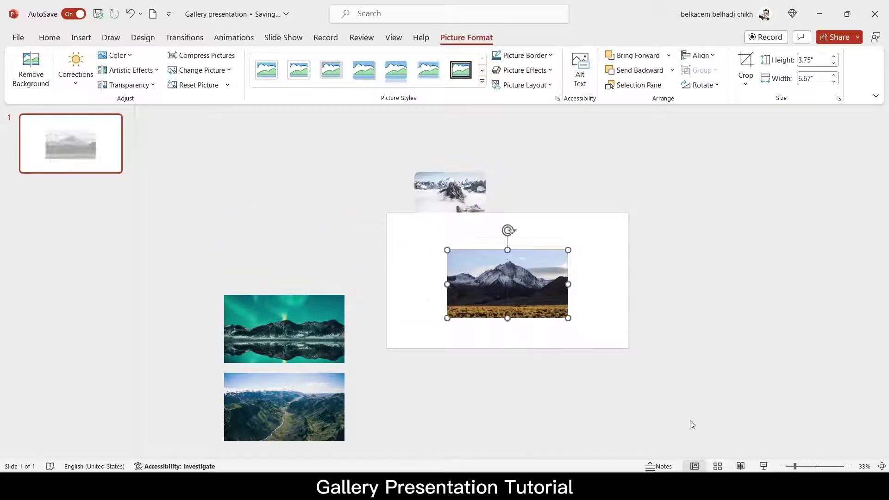
pyautogui.moveTo(796, 467); pyautogui.dragTo(804, 466)
pyautogui.moveTo(681, 261); pyautogui.dragTo(626, 244)
pyautogui.click(744, 86)
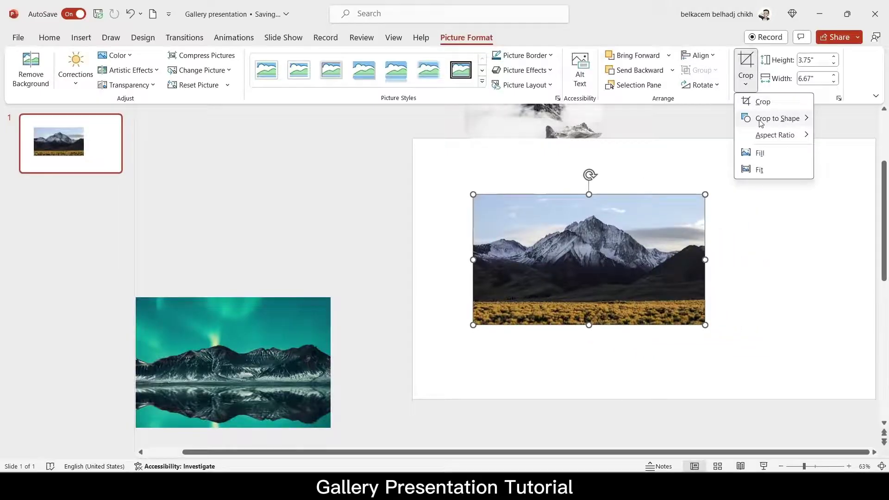
pyautogui.moveTo(760, 123)
pyautogui.click(608, 115)
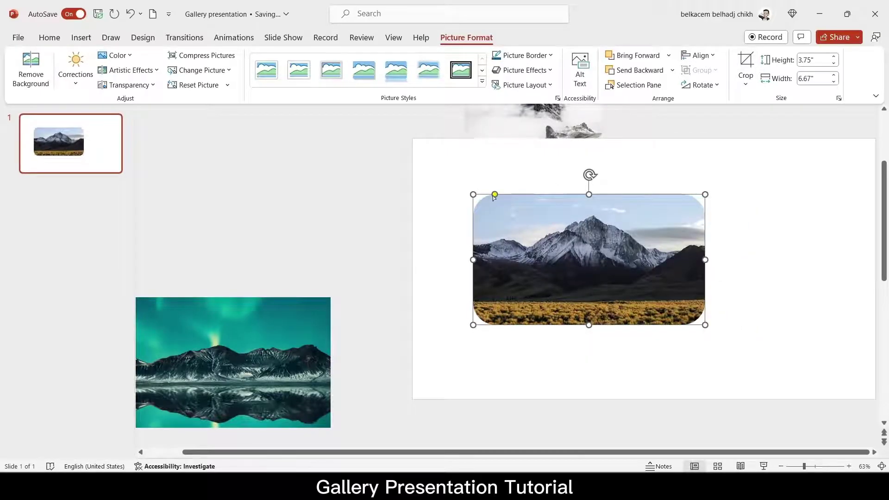
pyautogui.moveTo(494, 196); pyautogui.dragTo(486, 195)
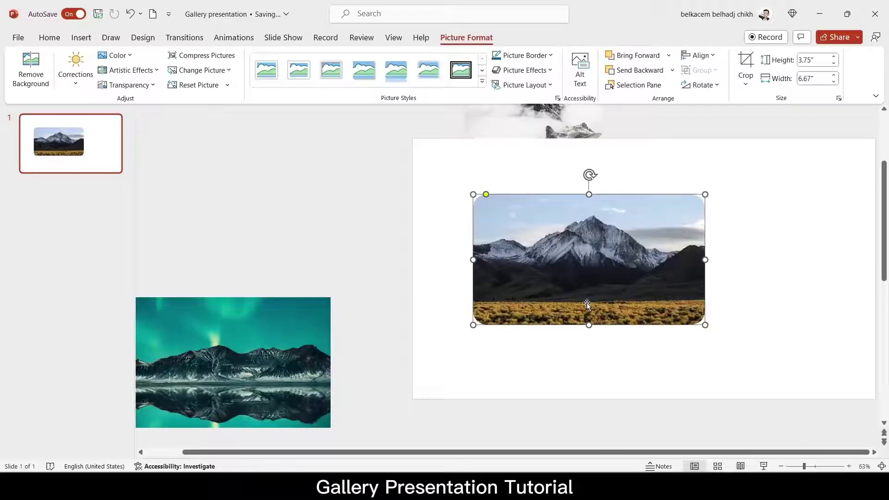
pyautogui.moveTo(705, 325); pyautogui.dragTo(612, 273)
pyautogui.moveTo(537, 240); pyautogui.dragTo(649, 123)
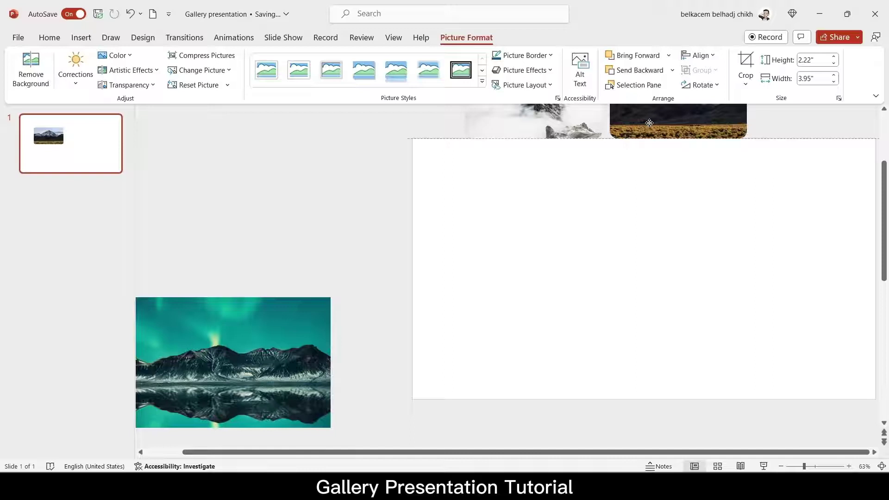
# Step: Paste the aurora photo at the centre, round its corners, and size it to 3.95" × 2.22"
pyautogui.hotkey('ctrl', 'v')
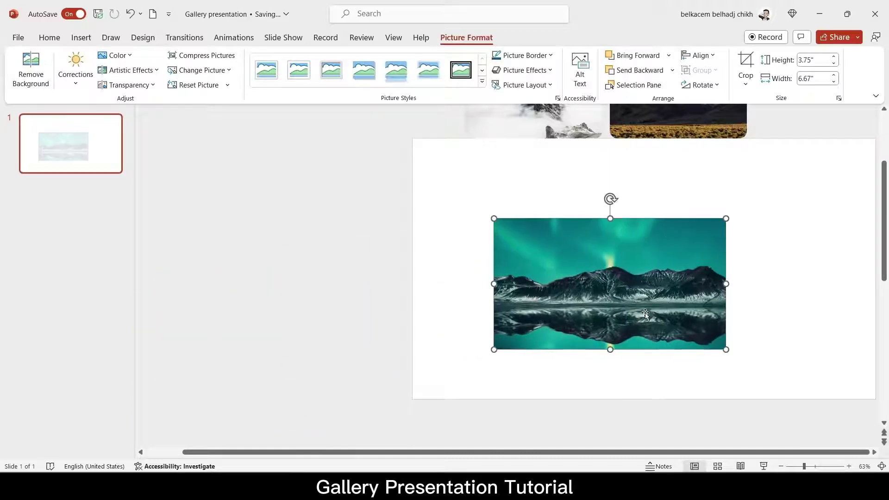
pyautogui.click(746, 83)
pyautogui.moveTo(751, 122)
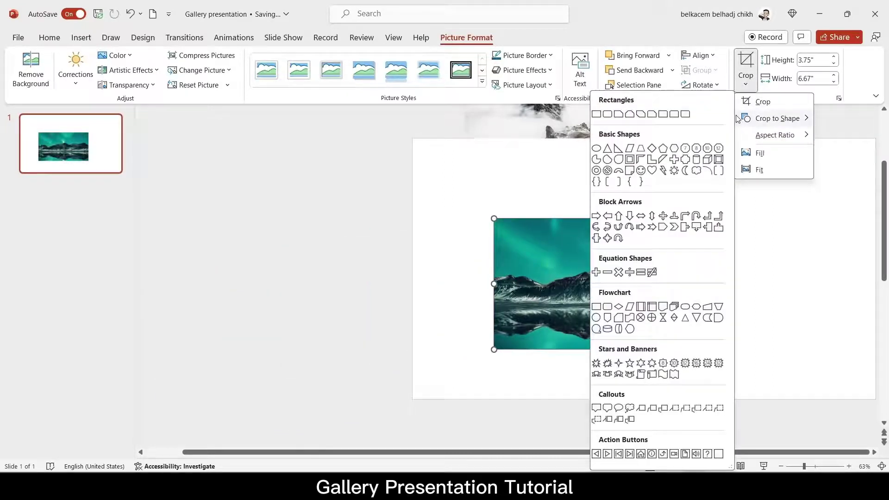
pyautogui.click(607, 114)
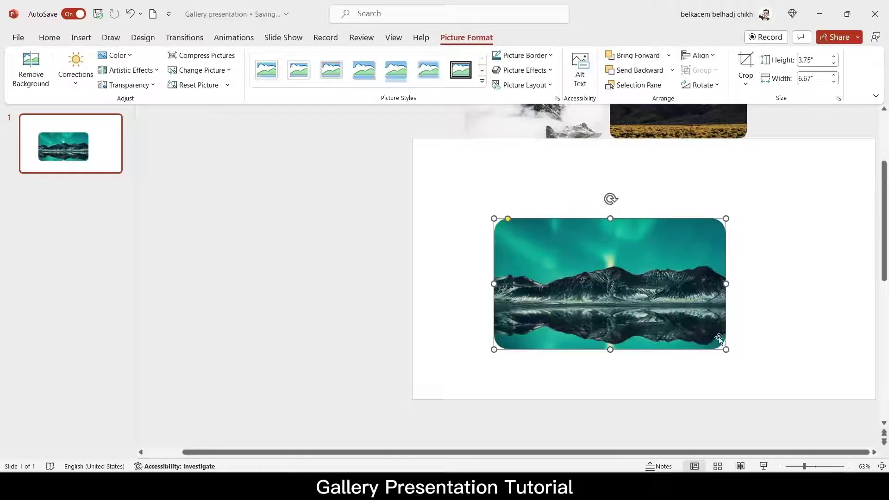
pyautogui.moveTo(727, 349); pyautogui.dragTo(587, 244)
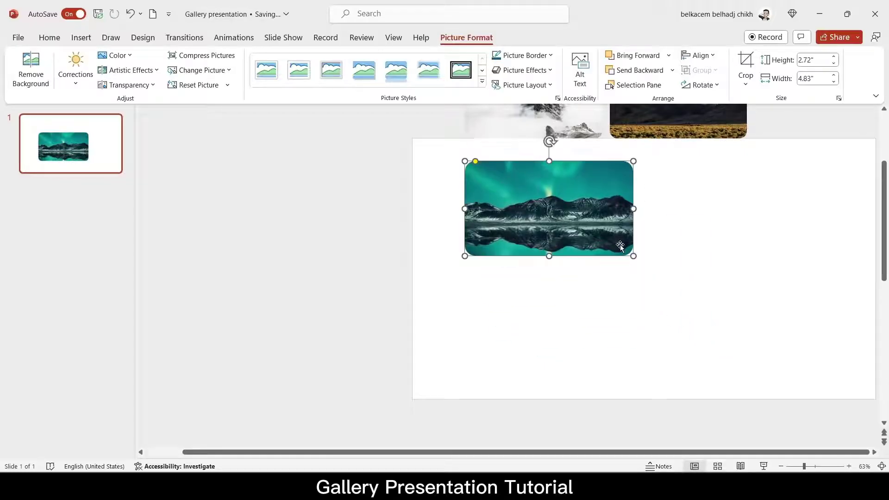
pyautogui.moveTo(634, 255); pyautogui.dragTo(603, 238)
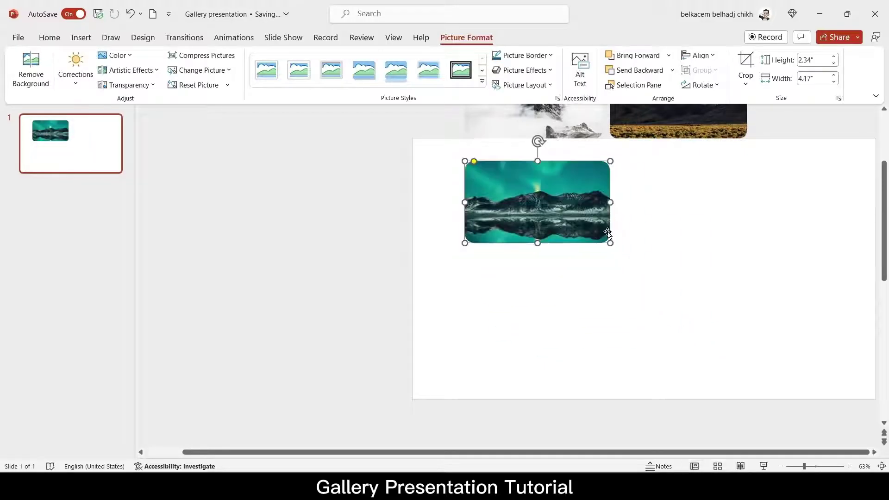
pyautogui.click(611, 266)
# Step: Round the valley photo's corners with softer rounding, resize it, and place it beside the aurora photo
pyautogui.scroll(-1, 399, 338)
pyautogui.moveTo(298, 411); pyautogui.dragTo(673, 227)
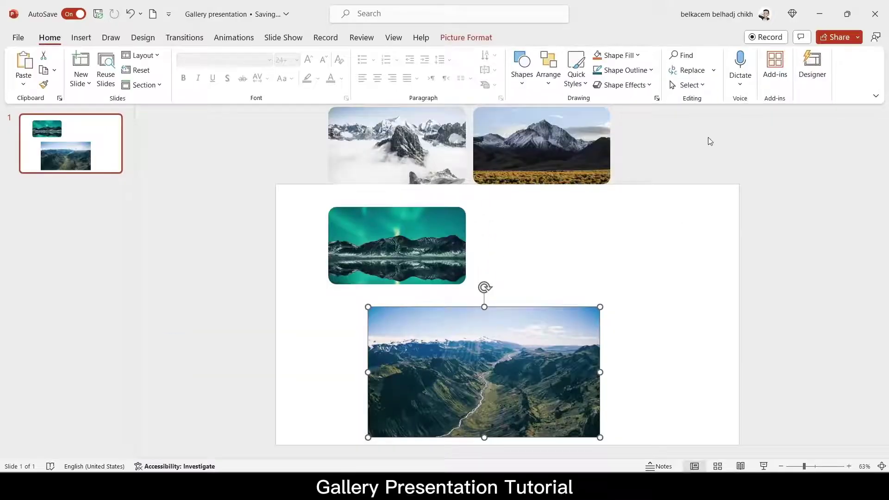
pyautogui.click(466, 37)
pyautogui.click(746, 84)
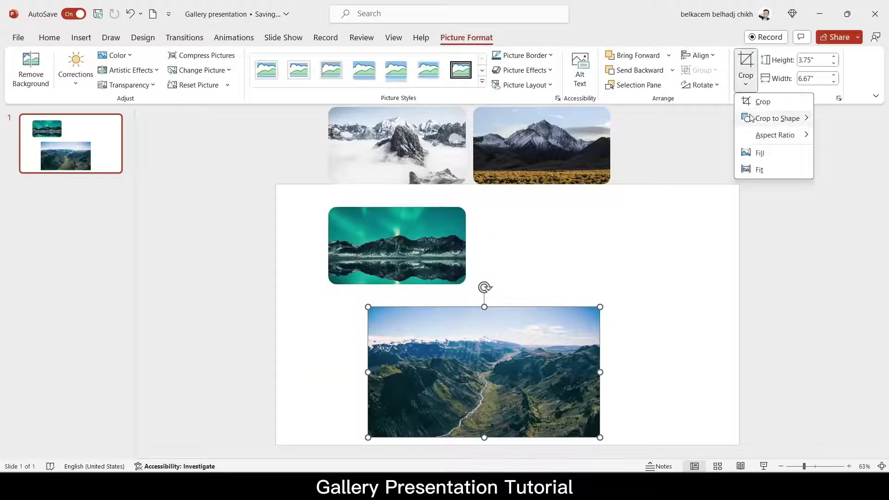
pyautogui.moveTo(778, 119)
pyautogui.click(606, 122)
pyautogui.moveTo(390, 307); pyautogui.dragTo(381, 307)
pyautogui.moveTo(601, 438); pyautogui.dragTo(466, 371)
pyautogui.click(487, 357)
pyautogui.moveTo(409, 335); pyautogui.dragTo(545, 335)
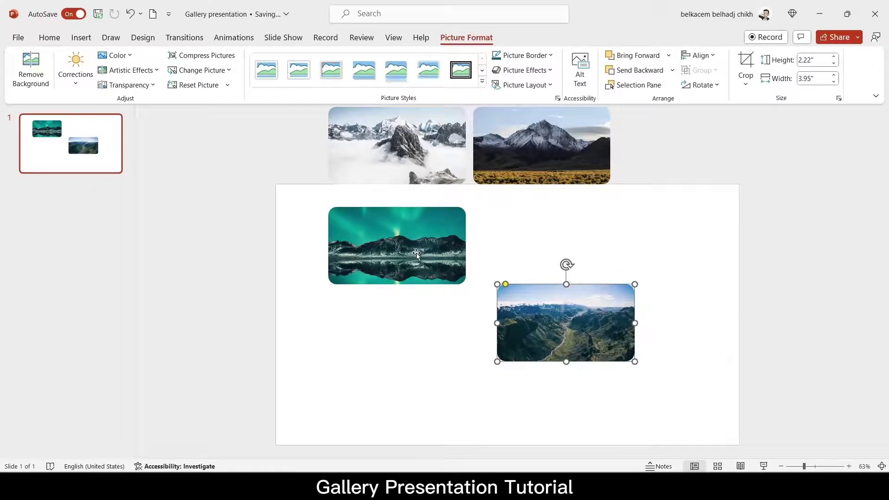
# Step: Tilt the aurora and valley photos and move the cloud and mountain photos onto the stack
pyautogui.moveTo(417, 254); pyautogui.dragTo(458, 348)
pyautogui.moveTo(440, 282); pyautogui.dragTo(431, 284)
pyautogui.moveTo(550, 315); pyautogui.dragTo(543, 323)
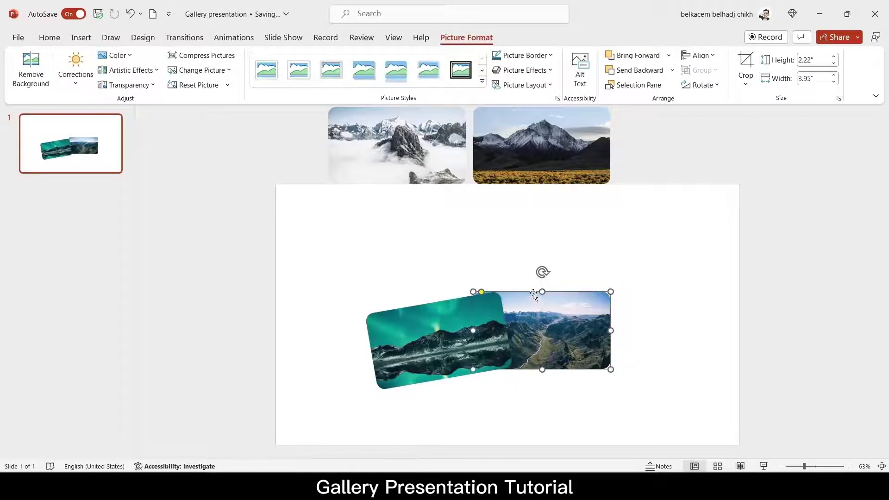
pyautogui.moveTo(541, 270); pyautogui.dragTo(547, 270)
pyautogui.moveTo(550, 323); pyautogui.dragTo(550, 323)
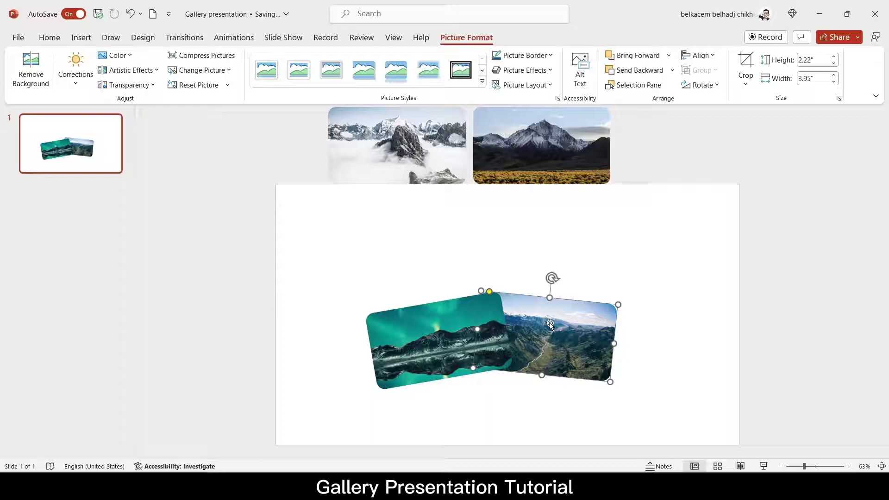
pyautogui.moveTo(421, 143); pyautogui.dragTo(477, 325)
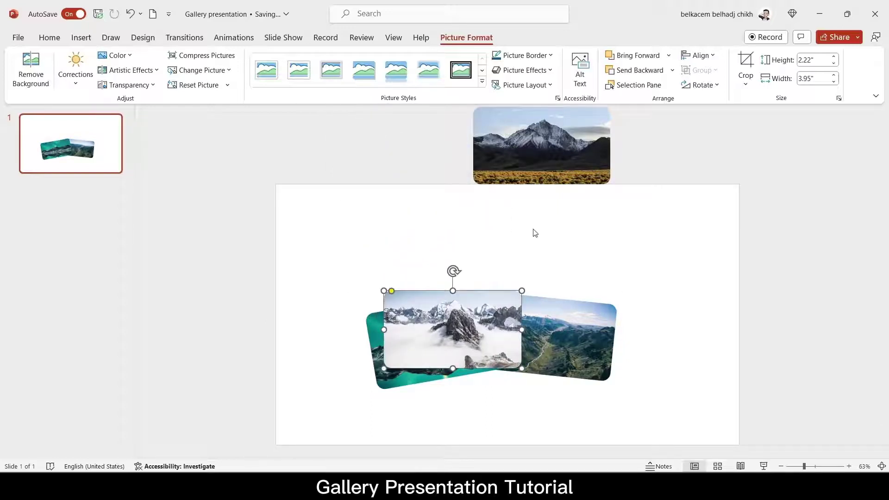
pyautogui.moveTo(547, 142); pyautogui.dragTo(543, 315)
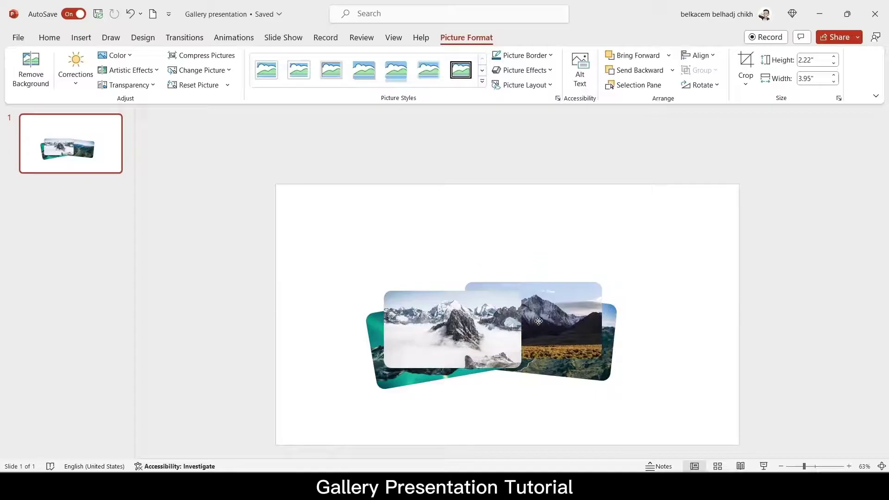
# Step: Shift and tilt the clouds photo, and rotate the teal photo at the back to a flatter angle
pyautogui.scroll(-1, 538, 313)
pyautogui.moveTo(533, 229); pyautogui.dragTo(529, 230)
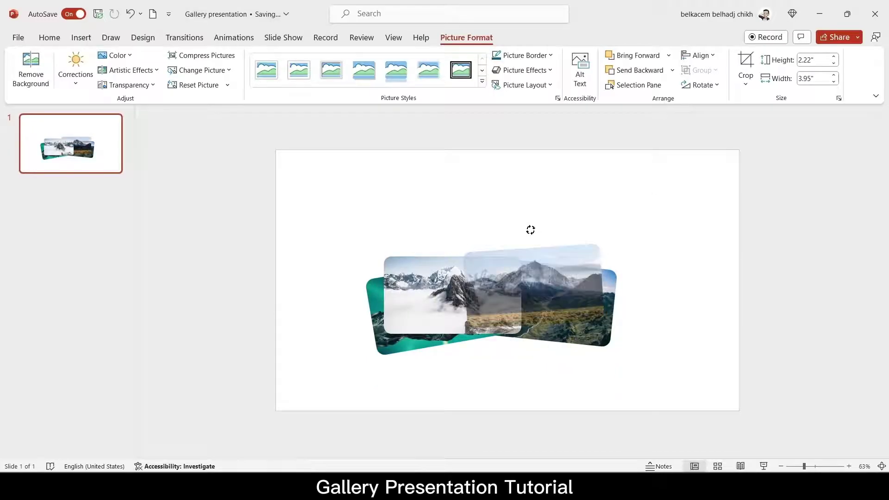
pyautogui.moveTo(438, 305); pyautogui.dragTo(445, 302)
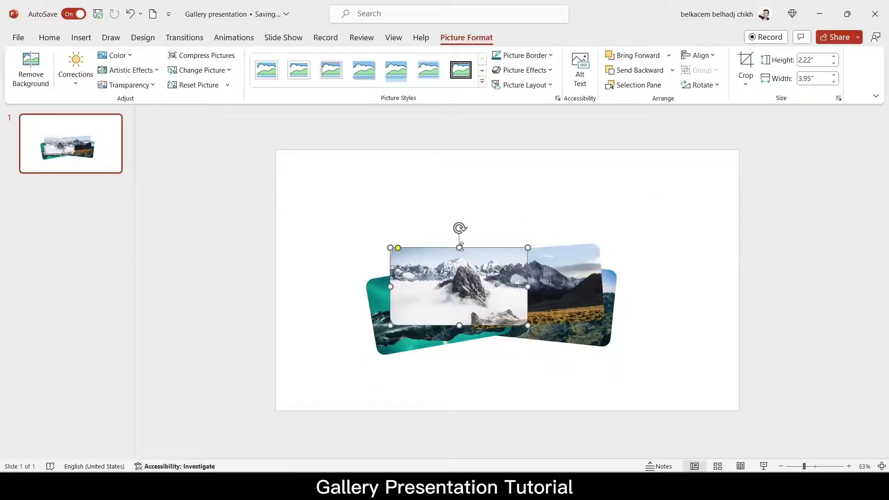
pyautogui.moveTo(461, 229); pyautogui.dragTo(465, 229)
pyautogui.click(463, 238)
pyautogui.click(442, 300)
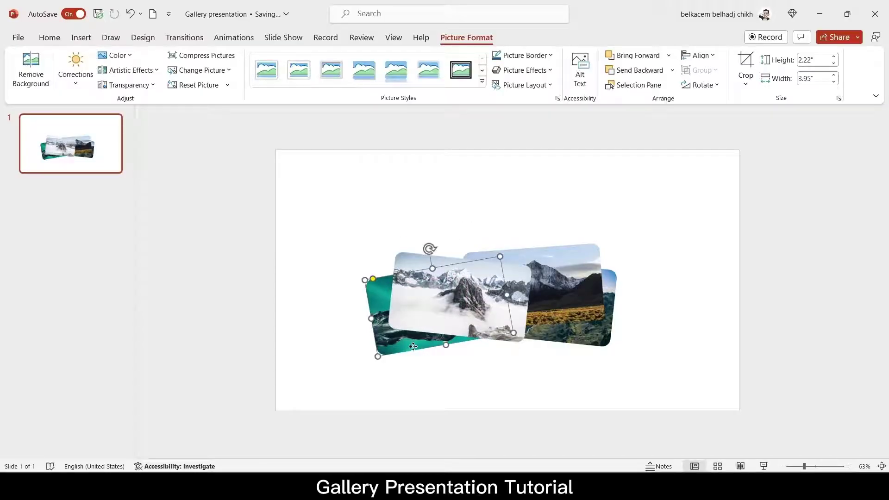
pyautogui.moveTo(430, 248); pyautogui.dragTo(435, 246)
pyautogui.click(553, 368)
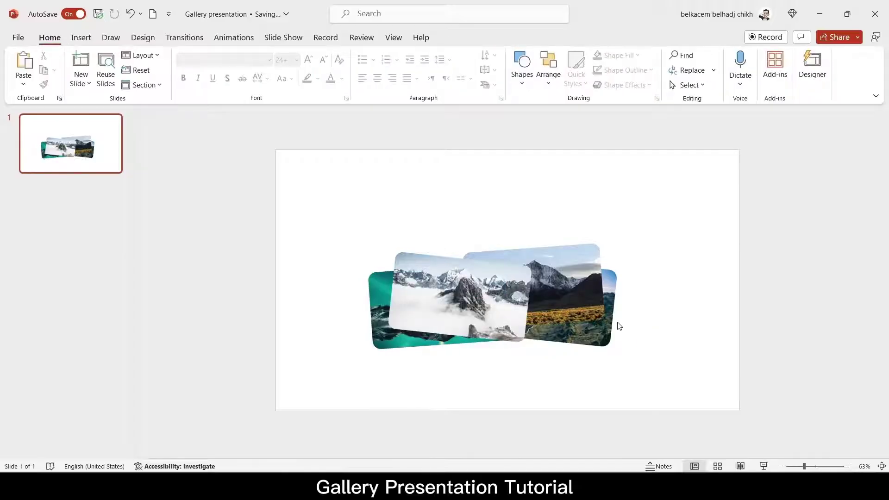
# Step: Move the right field photo slightly left, then select the photos together and nudge the collage up
pyautogui.moveTo(462, 314); pyautogui.dragTo(470, 315)
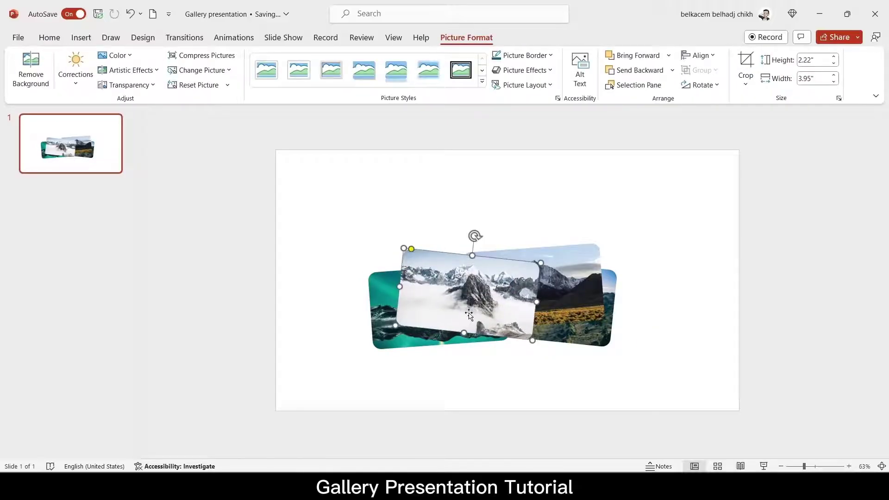
pyautogui.hotkey('ctrl', 'z')
pyautogui.hotkey('ctrl', 'z')
pyautogui.hotkey('ctrl', 'z')
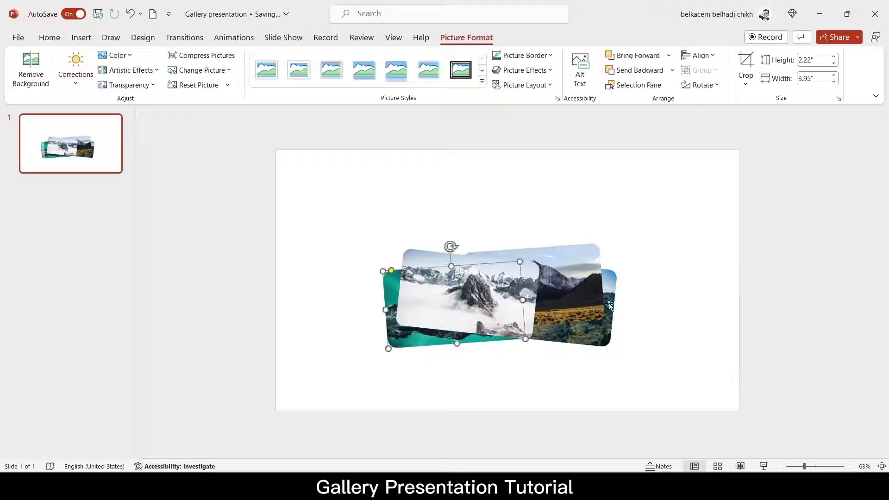
pyautogui.moveTo(610, 306); pyautogui.dragTo(573, 304)
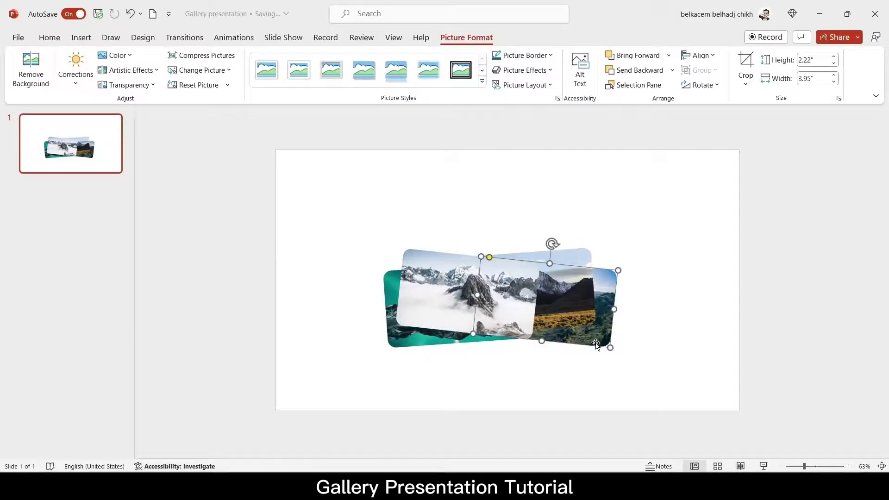
pyautogui.click(688, 324)
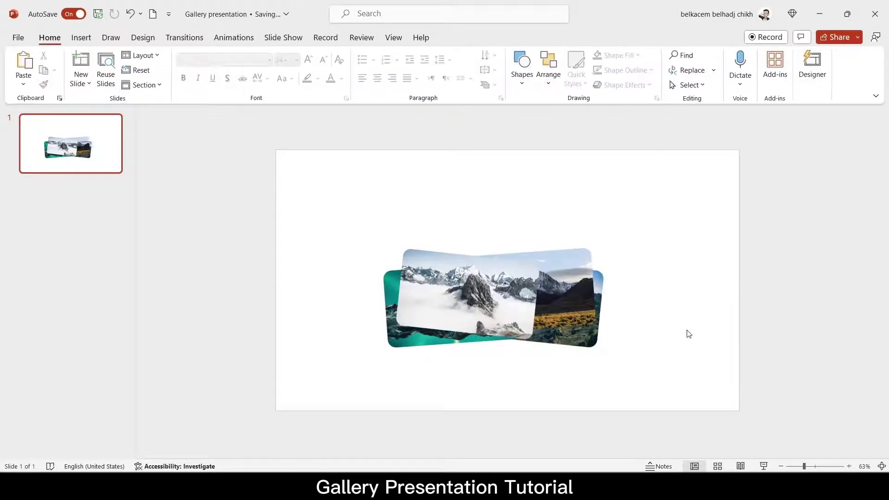
pyautogui.moveTo(344, 210); pyautogui.dragTo(688, 393)
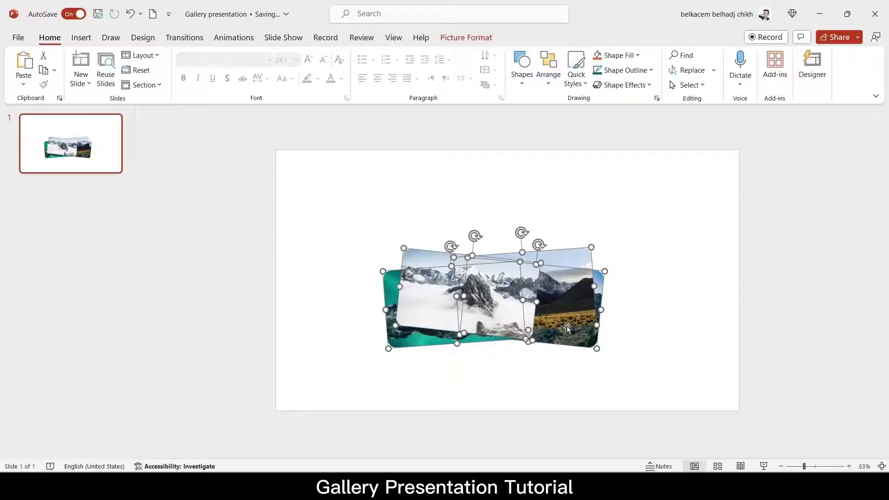
pyautogui.moveTo(564, 319)
pyautogui.mouseDown()
pyautogui.moveTo(567, 329)
pyautogui.moveTo(568, 313)
pyautogui.mouseUp()
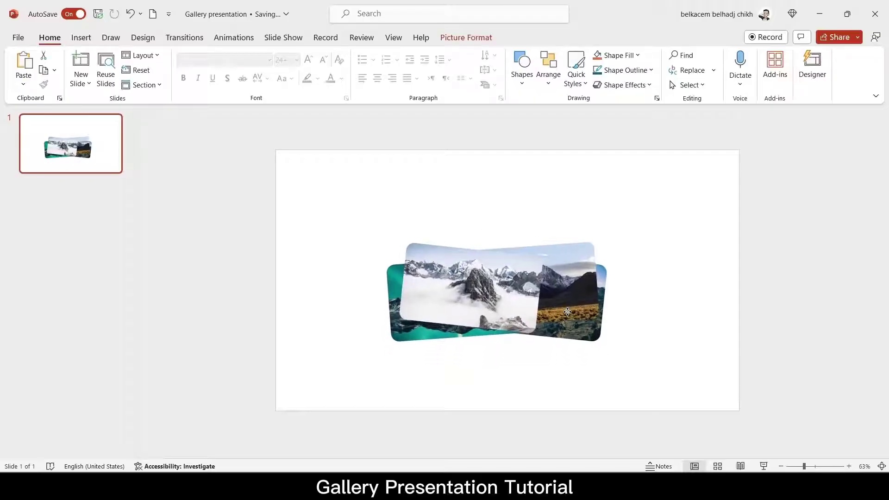
pyautogui.click(697, 208)
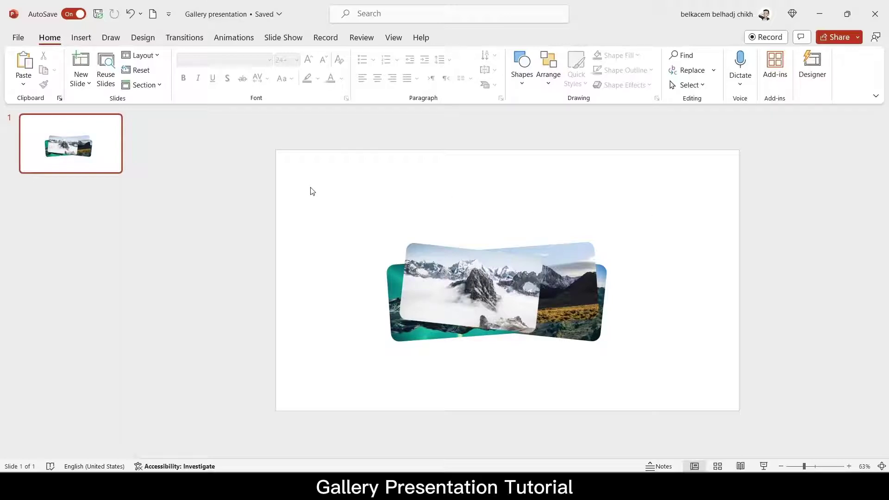
# Step: Add a text box reading 'Gallery' above the photo collage
pyautogui.click(81, 38)
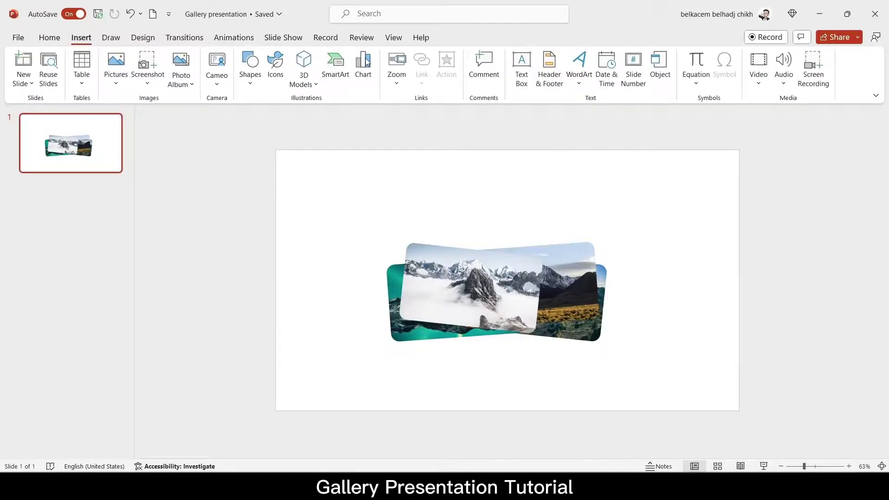
pyautogui.click(529, 80)
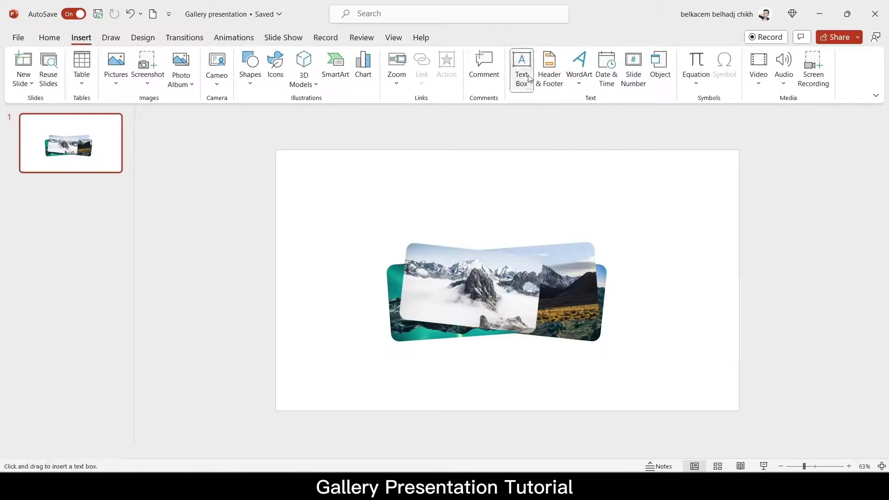
pyautogui.click(502, 209)
pyautogui.press('capslock')
pyautogui.write('G')
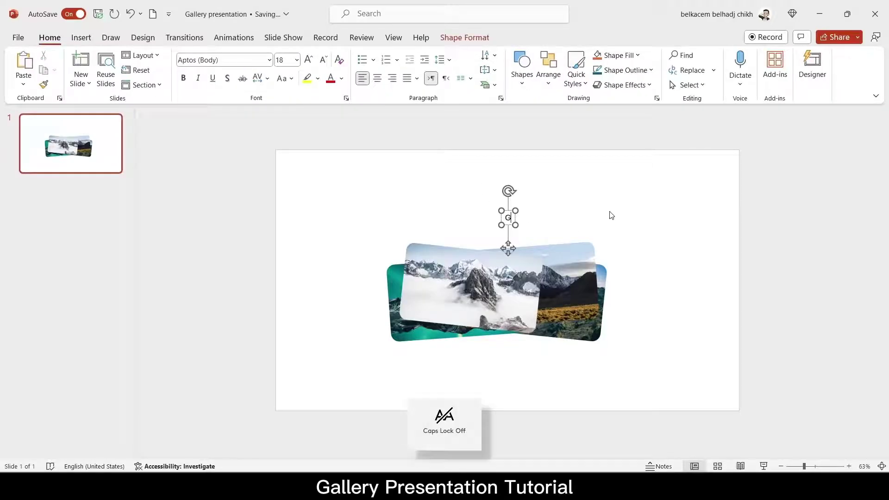
pyautogui.write('allery')
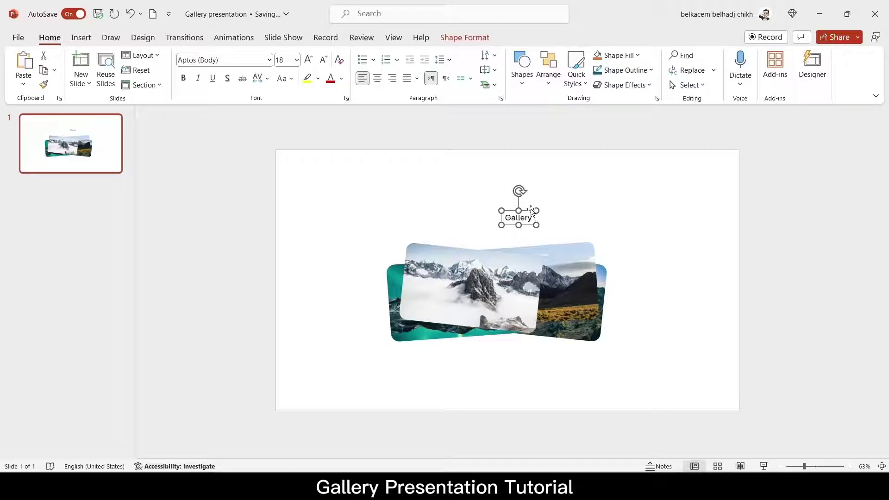
pyautogui.moveTo(531, 211); pyautogui.dragTo(517, 212)
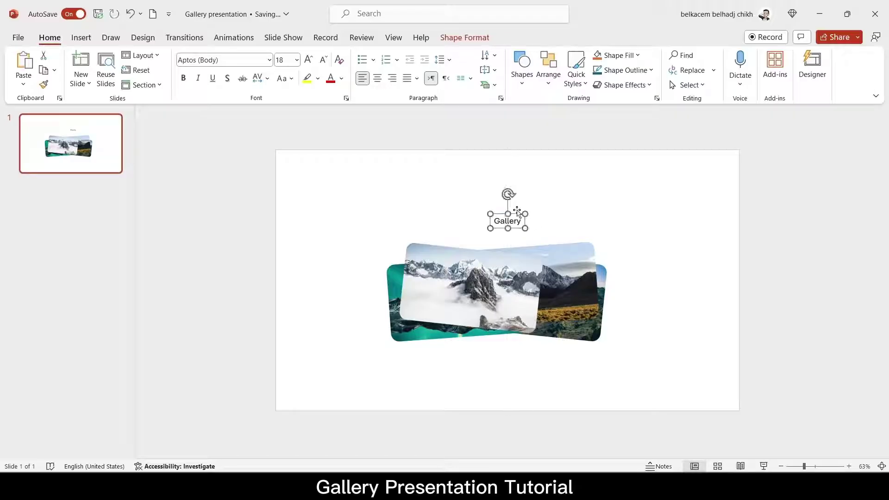
# Step: Set the Gallery title to Vintage Culture at 36 pt and centre it above the photos
pyautogui.click(210, 60)
pyautogui.write('Vi')
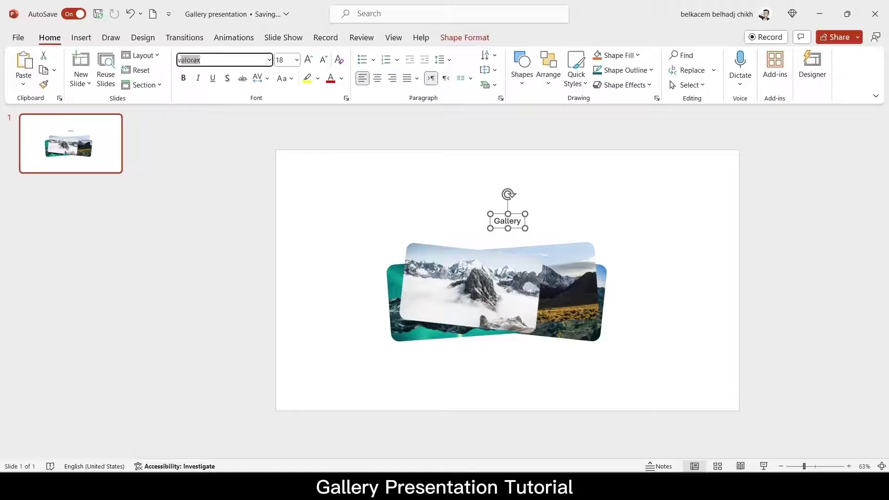
pyautogui.write('ntage Culture')
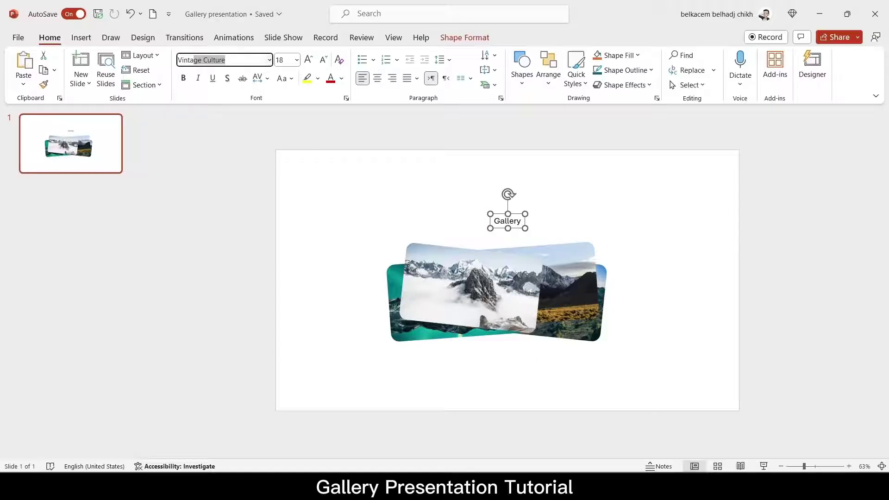
pyautogui.press('Return')
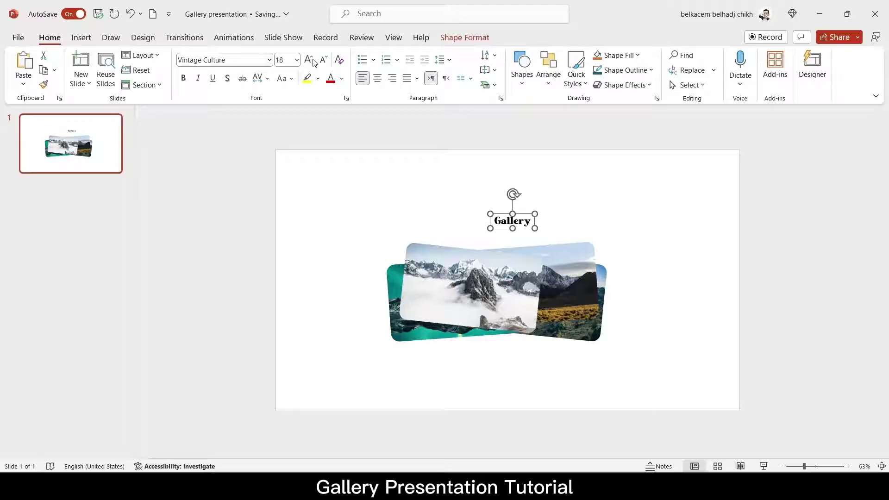
pyautogui.click(309, 60)
pyautogui.click(309, 60)
pyautogui.click(309, 59)
pyautogui.click(309, 60)
pyautogui.click(309, 60)
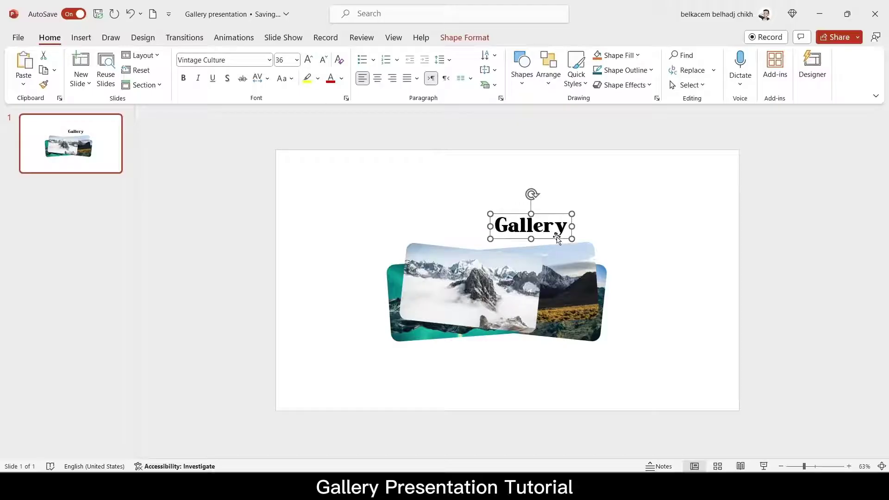
pyautogui.moveTo(556, 239); pyautogui.dragTo(527, 219)
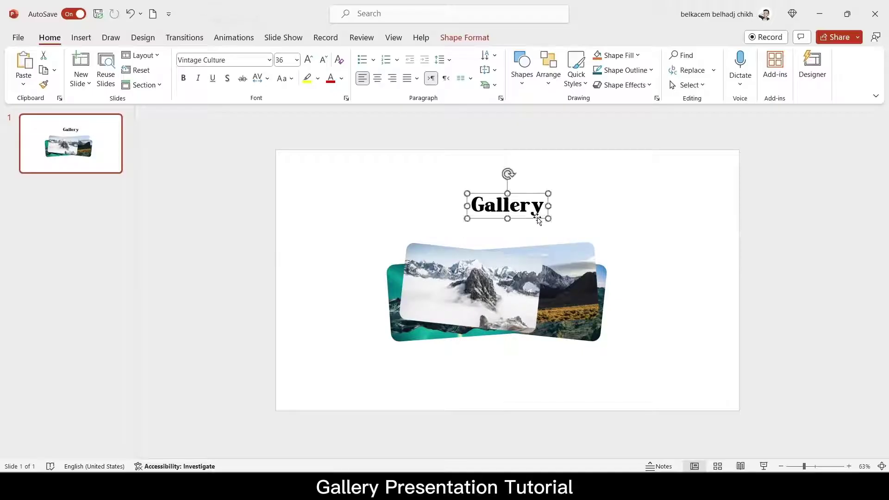
pyautogui.click(580, 206)
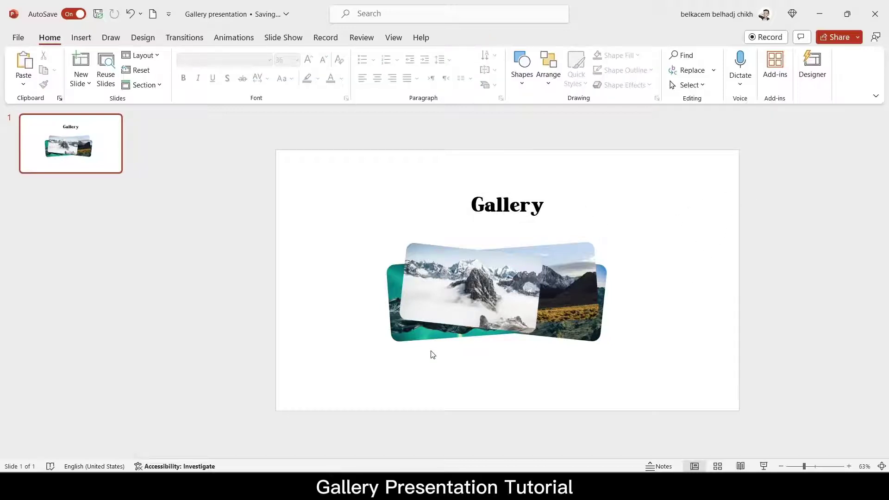
# Step: Draw a wavy freeform curve from the lower left, through the collage, to the upper right
pyautogui.click(80, 38)
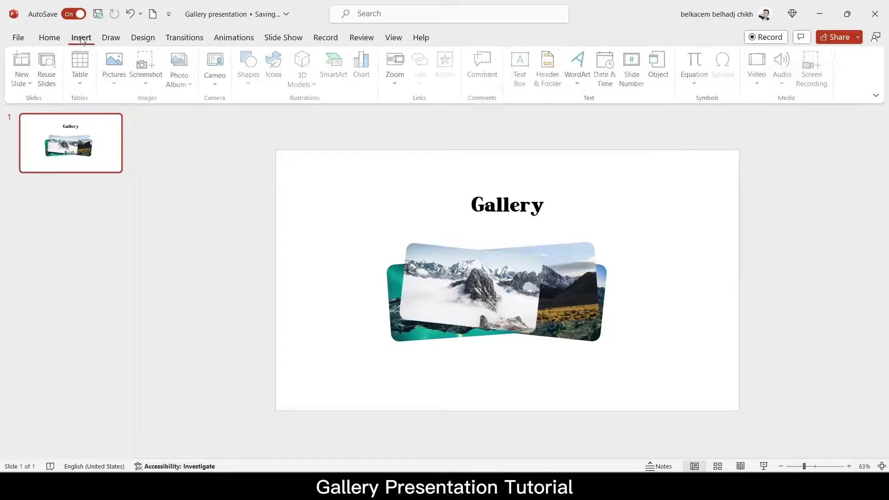
pyautogui.click(257, 85)
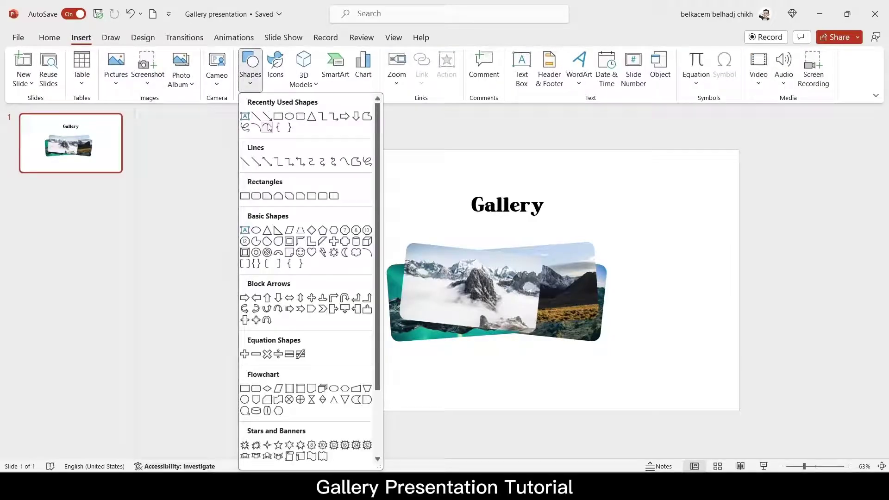
pyautogui.click(267, 128)
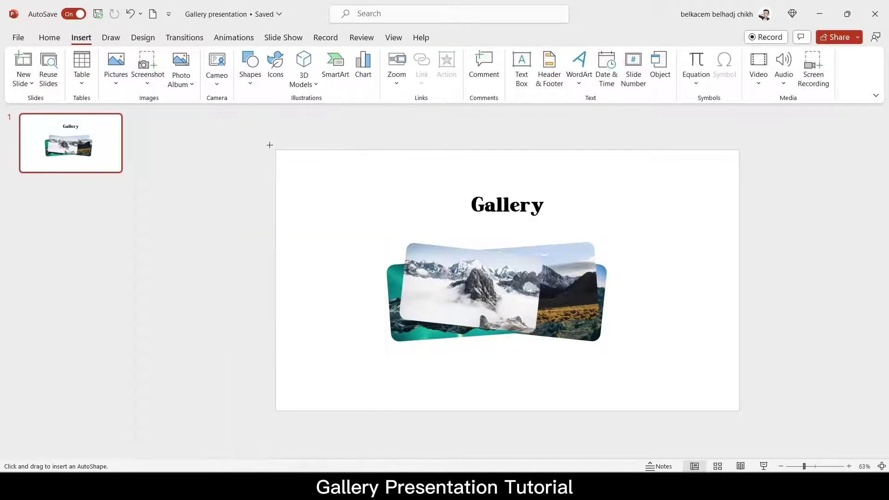
pyautogui.click(327, 313)
pyautogui.click(550, 343)
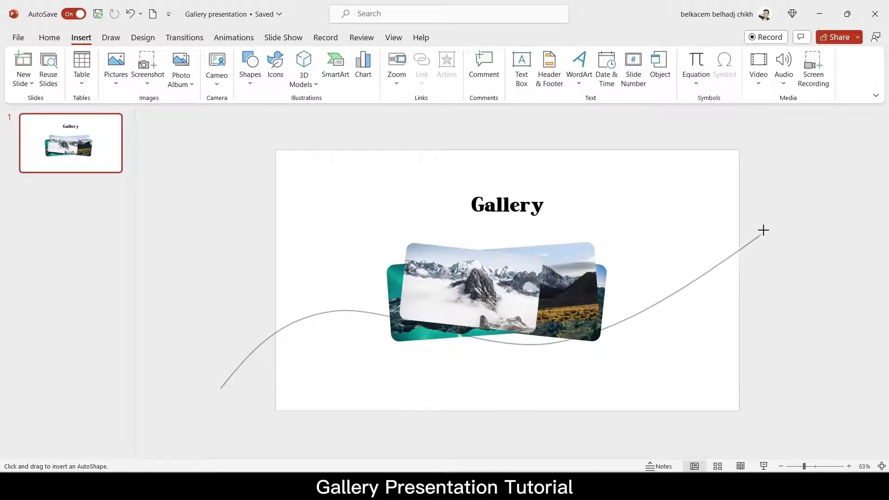
pyautogui.doubleClick(787, 201)
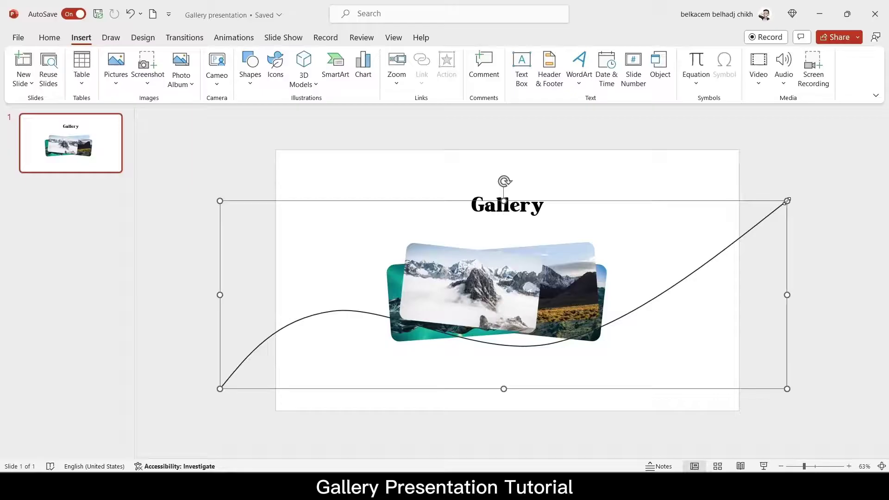
# Step: Bring up the Shape Outline dropdown for the selected curve
pyautogui.rightClick(758, 226)
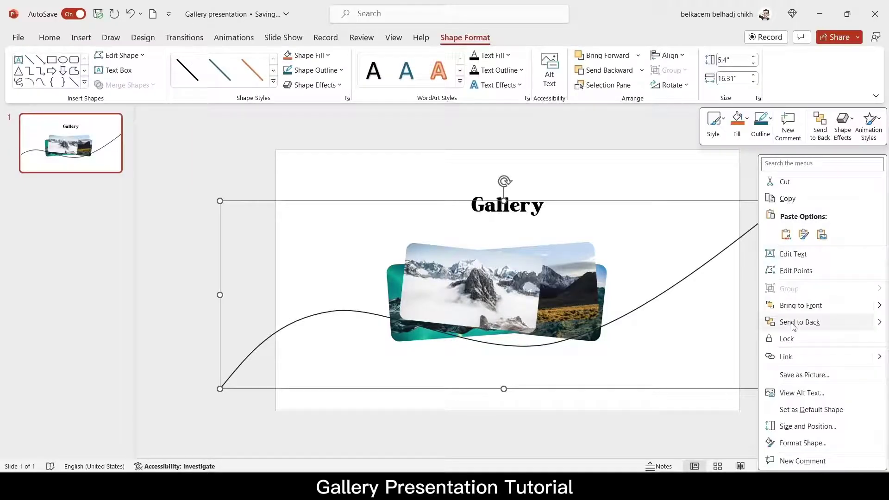
pyautogui.press('Escape')
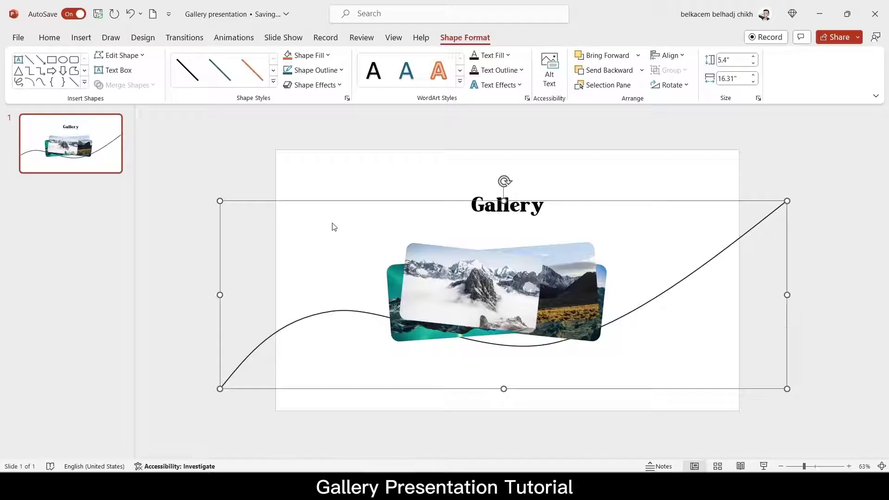
pyautogui.click(332, 70)
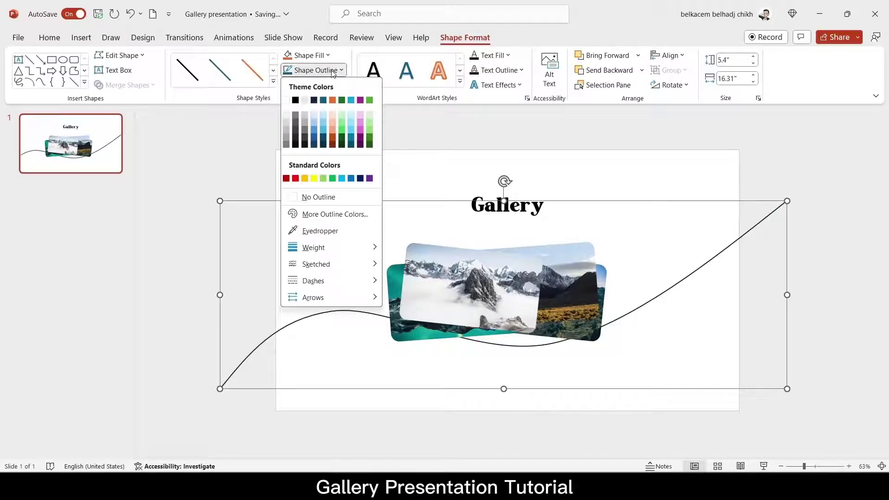
# Step: Give the wavy curve a 3 pt Long Dash outline, then shift the three photos slightly down
pyautogui.moveTo(313, 254)
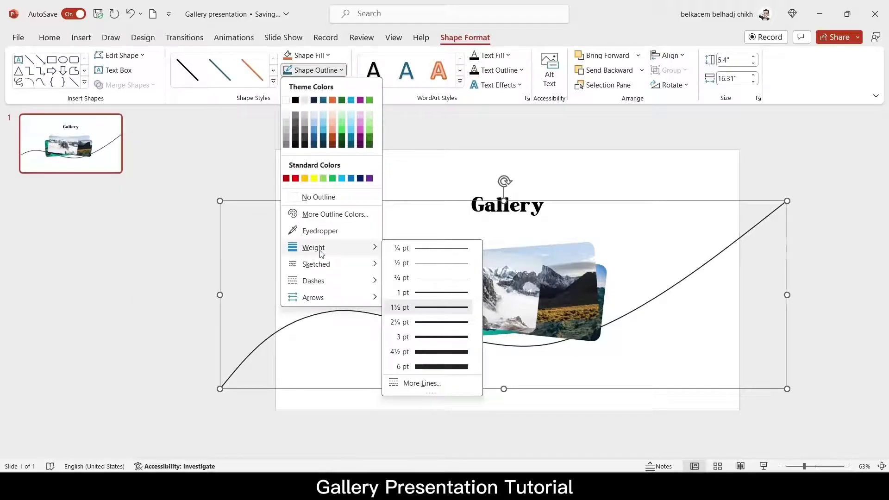
pyautogui.click(448, 337)
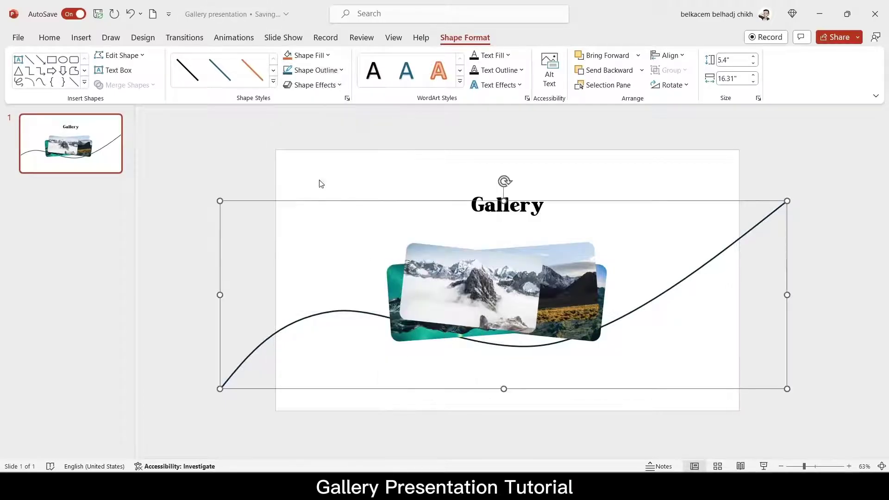
pyautogui.click(313, 73)
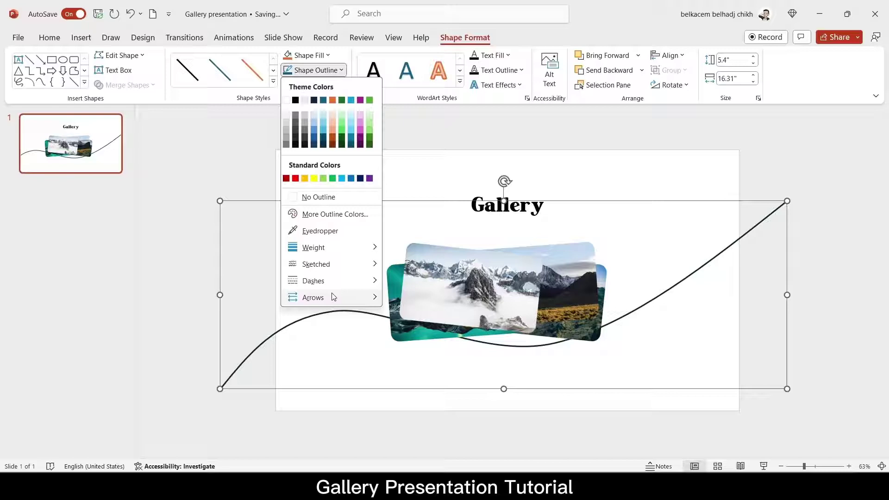
pyautogui.moveTo(332, 287)
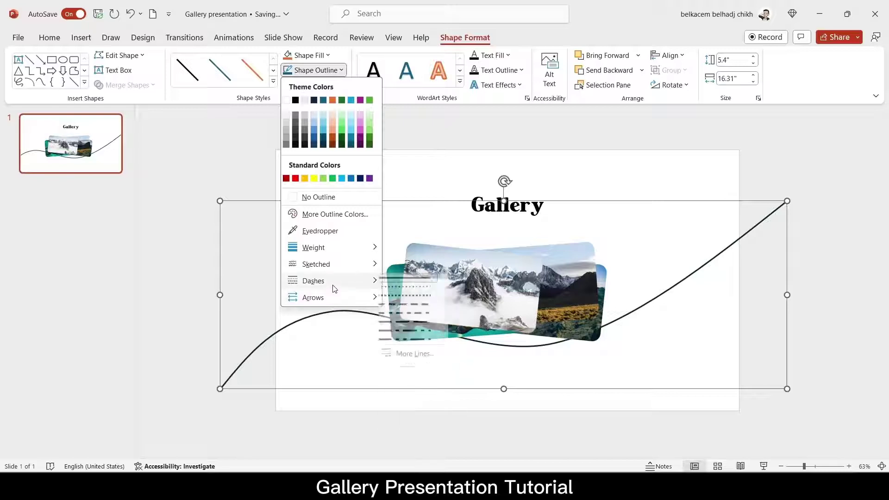
pyautogui.click(422, 325)
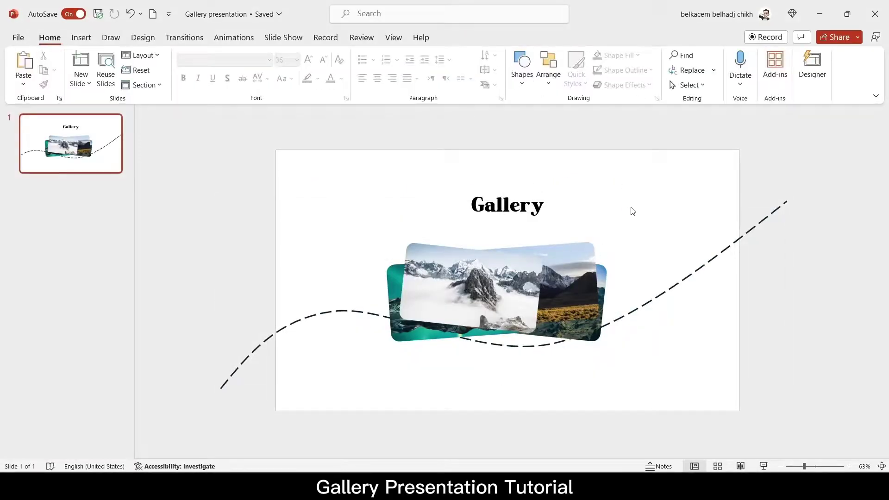
pyautogui.moveTo(632, 211); pyautogui.dragTo(365, 402)
pyautogui.moveTo(439, 295)
pyautogui.mouseDown()
pyautogui.moveTo(443, 318)
pyautogui.moveTo(444, 310)
pyautogui.mouseUp()
# Step: Center the Gallery title, enlarge it to 48 pt, and move it slightly lower
pyautogui.click(496, 210)
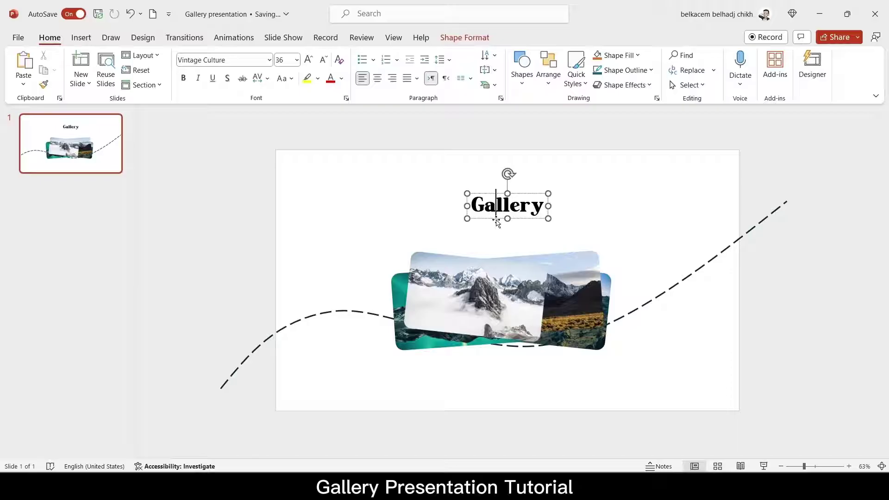
pyautogui.press('Escape')
pyautogui.click(377, 83)
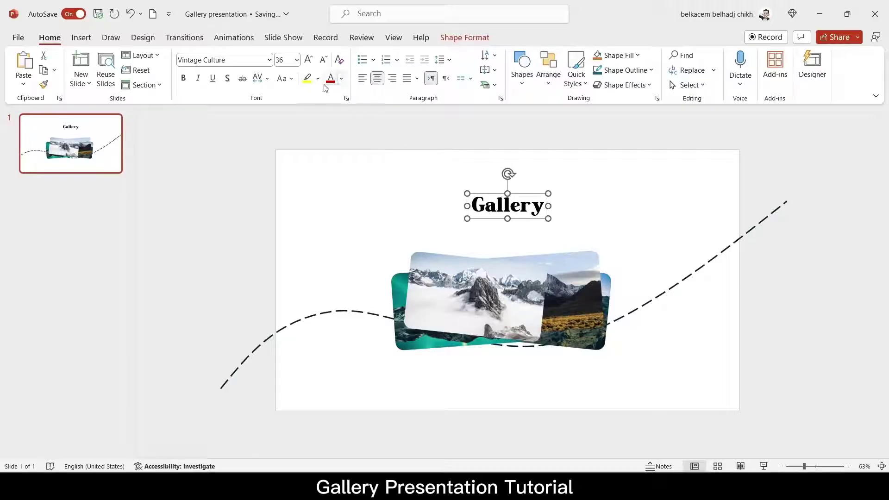
pyautogui.click(308, 60)
pyautogui.click(307, 61)
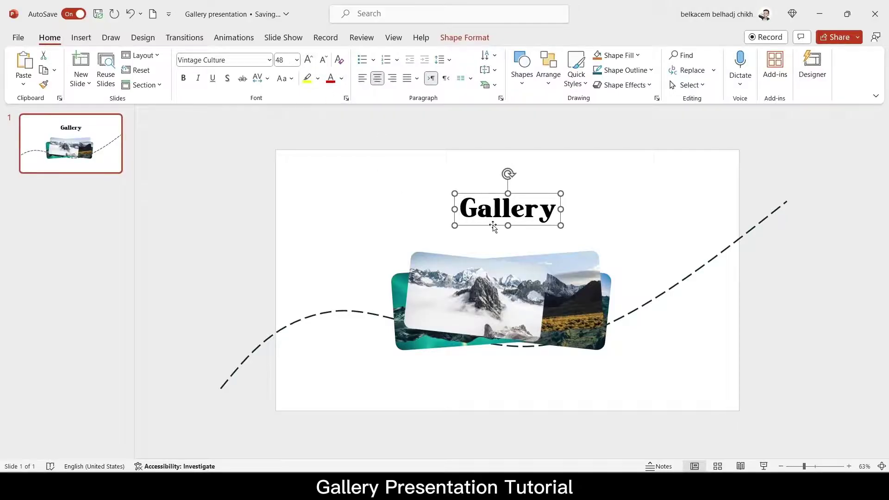
pyautogui.moveTo(493, 226); pyautogui.dragTo(490, 236)
pyautogui.click(712, 410)
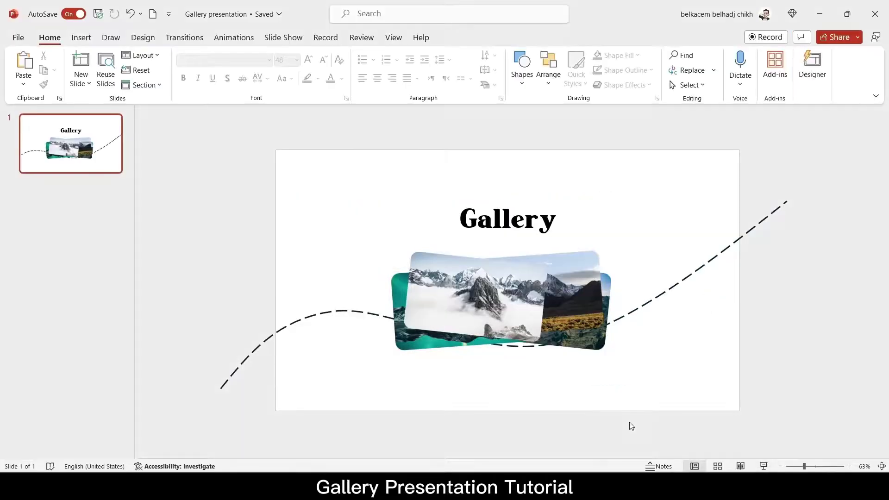
# Step: Select the three photos and nudge the stack slightly lower
pyautogui.moveTo(632, 384); pyautogui.dragTo(348, 236)
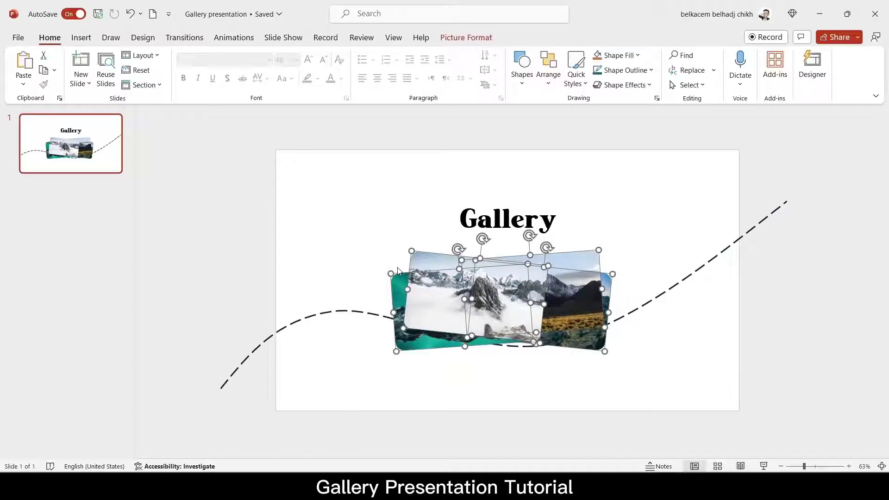
pyautogui.moveTo(520, 293); pyautogui.dragTo(519, 292)
pyautogui.click(696, 351)
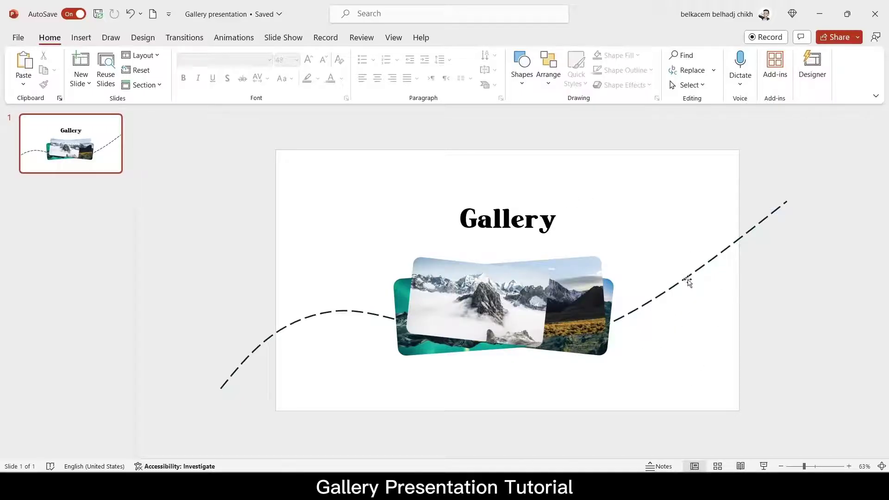
# Step: Color the dashed curve's outline with the gold grass color sampled by eyedropper
pyautogui.click(640, 313)
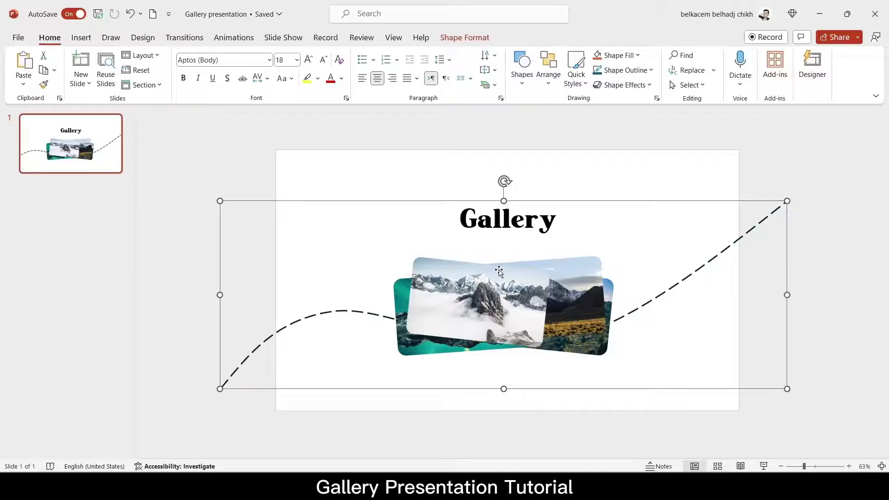
pyautogui.click(465, 37)
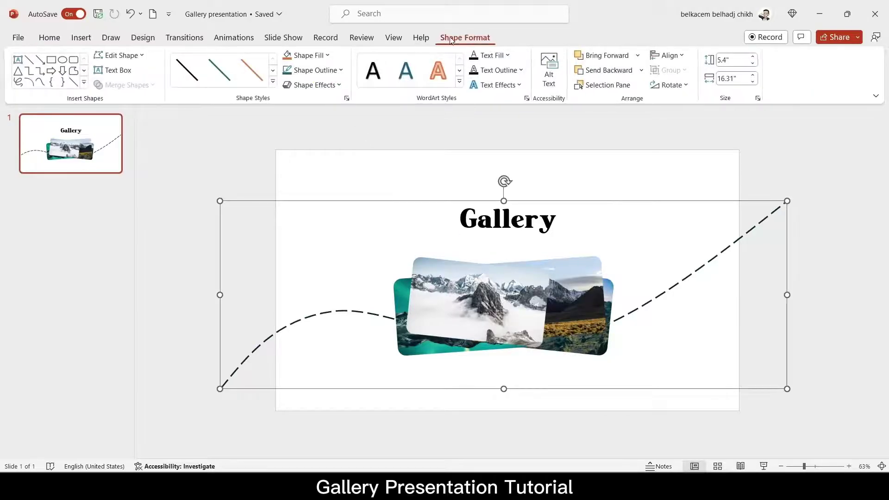
pyautogui.click(325, 71)
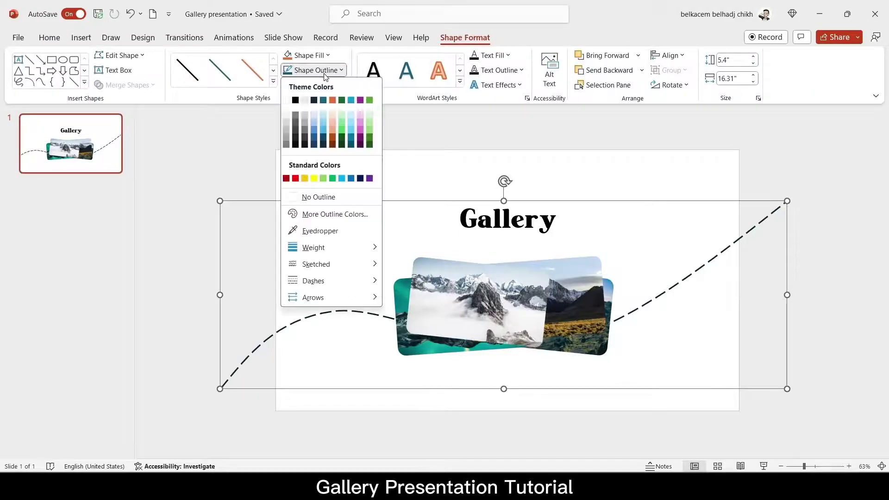
pyautogui.click(314, 231)
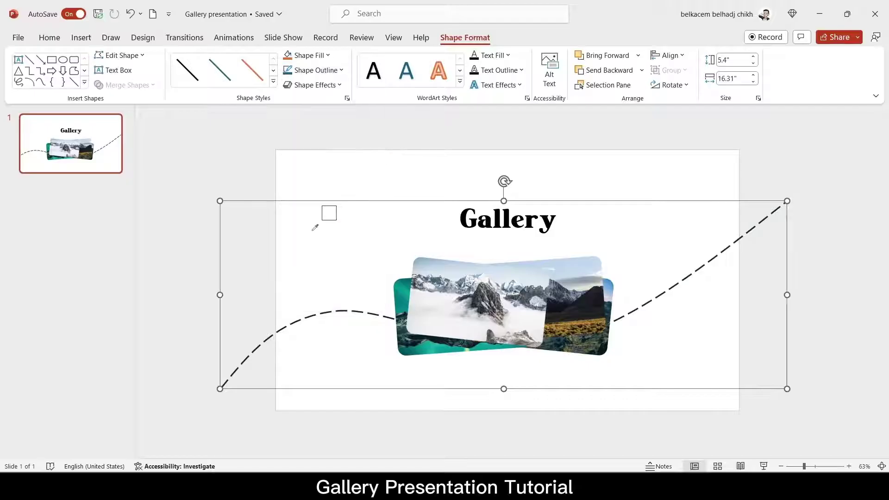
pyautogui.click(569, 321)
# Step: Set the Gallery title's font color to the same recent gold
pyautogui.click(538, 221)
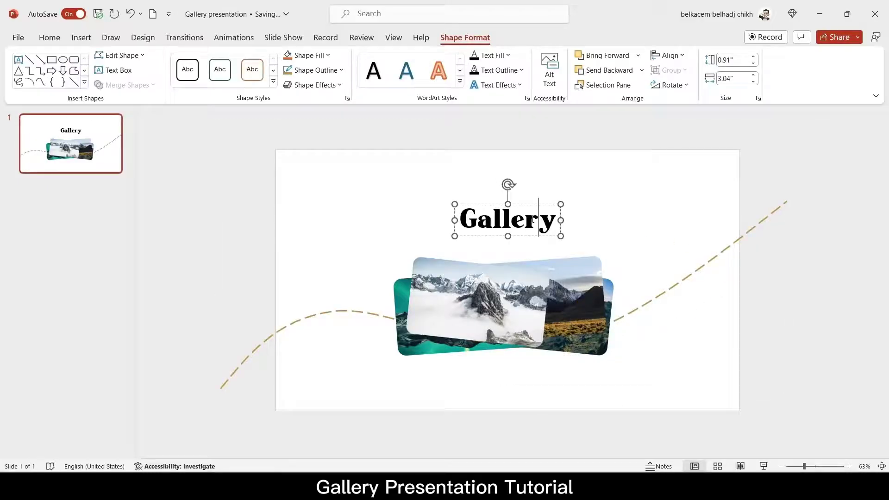
pyautogui.click(527, 205)
pyautogui.click(52, 38)
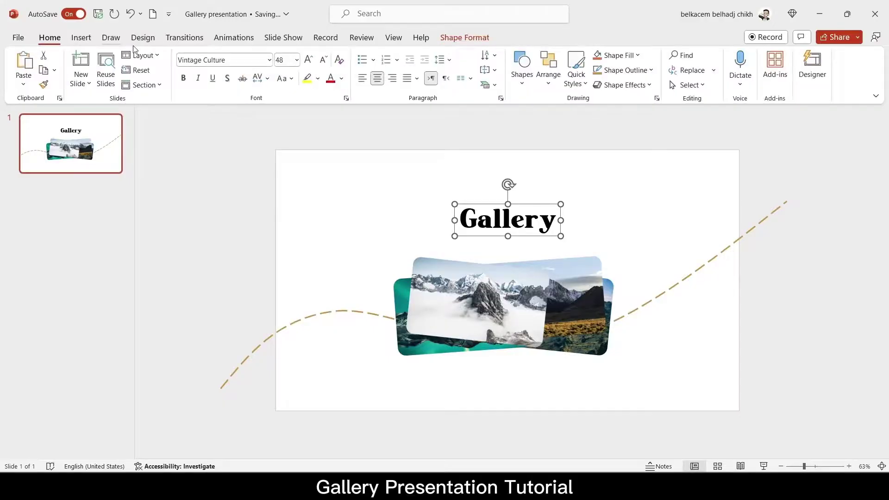
pyautogui.click(341, 79)
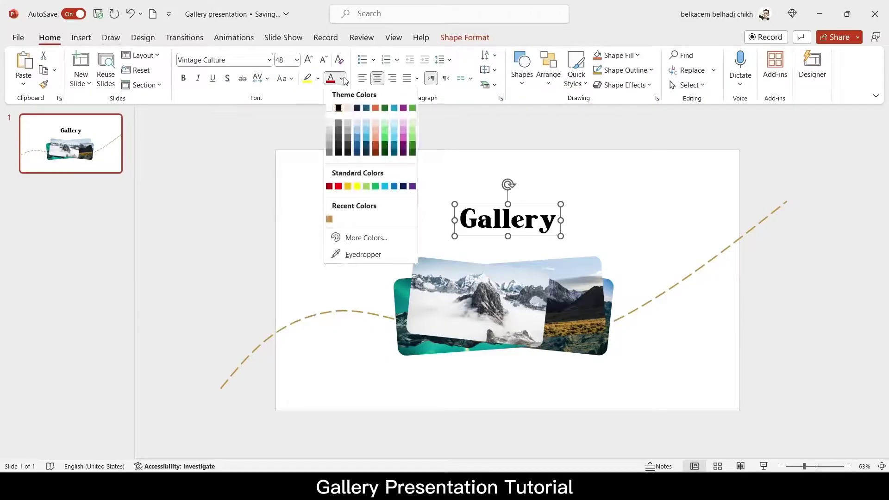
pyautogui.click(329, 220)
pyautogui.click(596, 212)
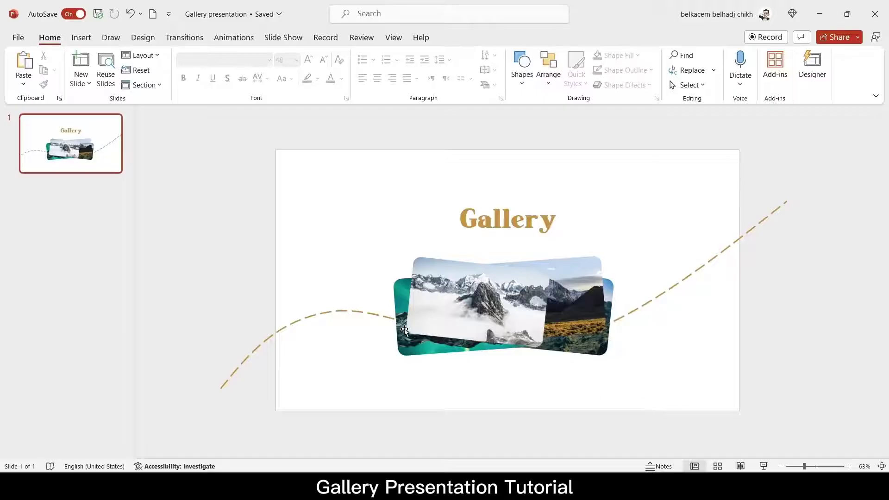
# Step: Draw a small circle below the photo stack
pyautogui.click(81, 38)
pyautogui.click(259, 86)
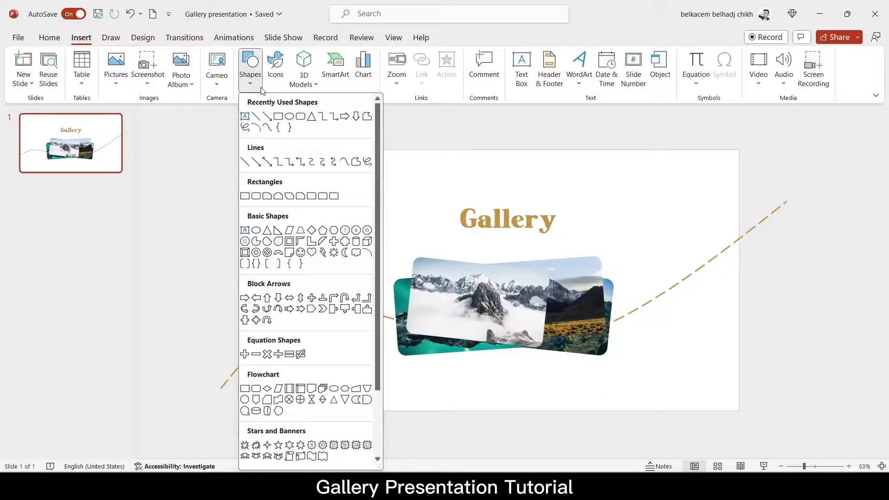
pyautogui.click(289, 119)
pyautogui.click(497, 373)
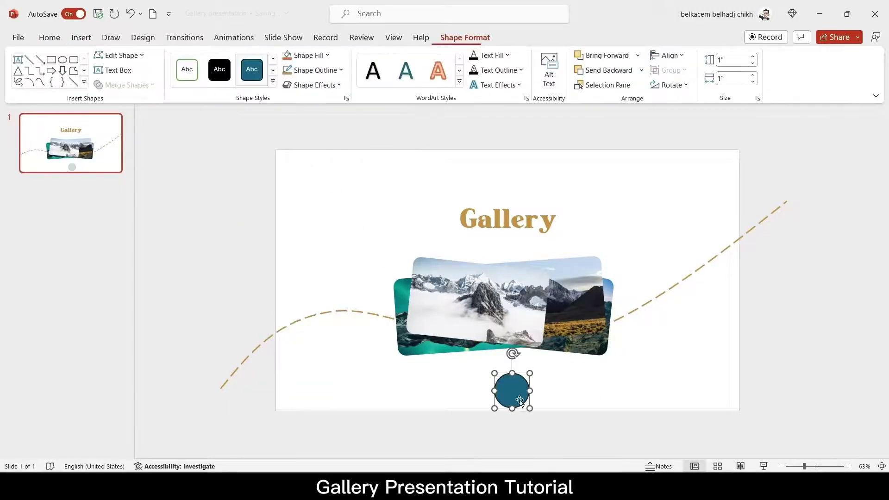
pyautogui.moveTo(531, 408); pyautogui.dragTo(504, 370)
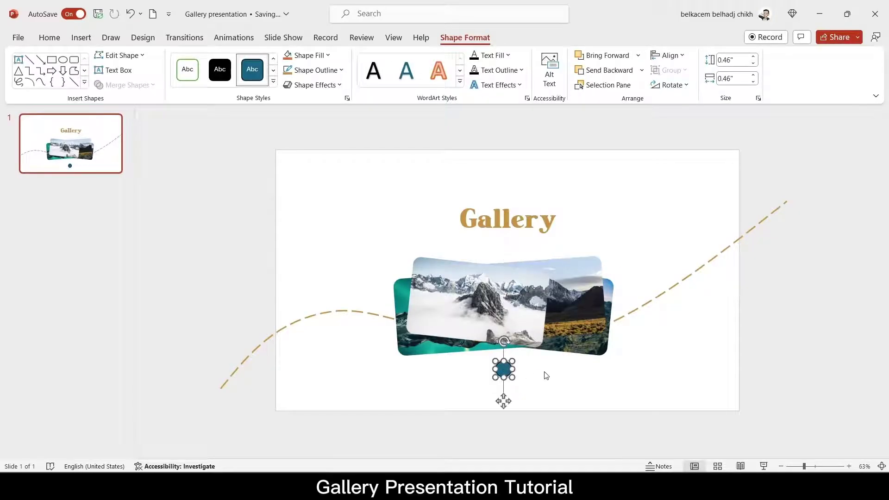
pyautogui.click(602, 379)
# Step: Shrink the three-photo group to sit above the circle and center the circle horizontally
pyautogui.moveTo(648, 378); pyautogui.dragTo(454, 304)
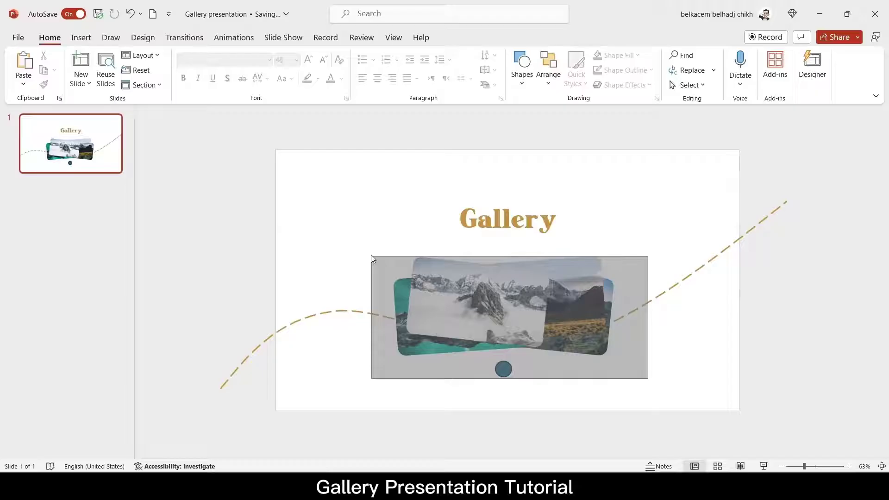
pyautogui.moveTo(371, 254); pyautogui.dragTo(363, 246)
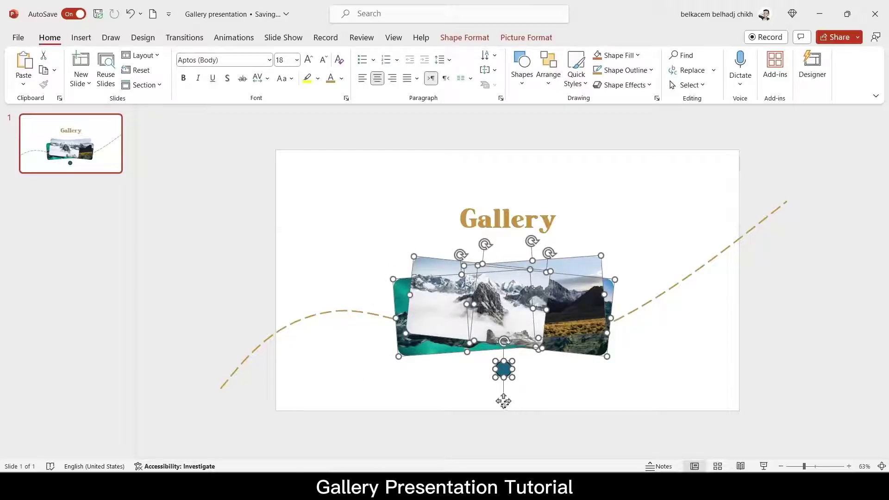
pyautogui.keyDown('shift'); pyautogui.click(504, 402); pyautogui.keyUp('shift')
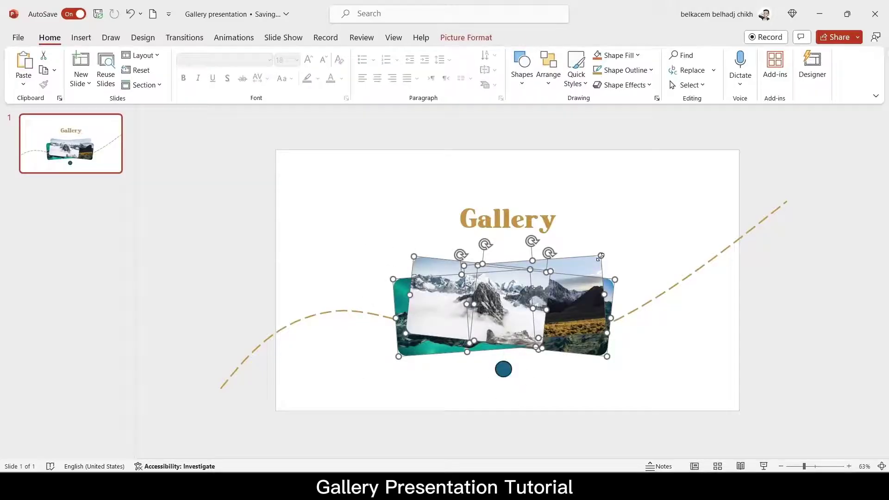
pyautogui.moveTo(601, 256); pyautogui.dragTo(583, 267)
pyautogui.moveTo(546, 306); pyautogui.dragTo(553, 306)
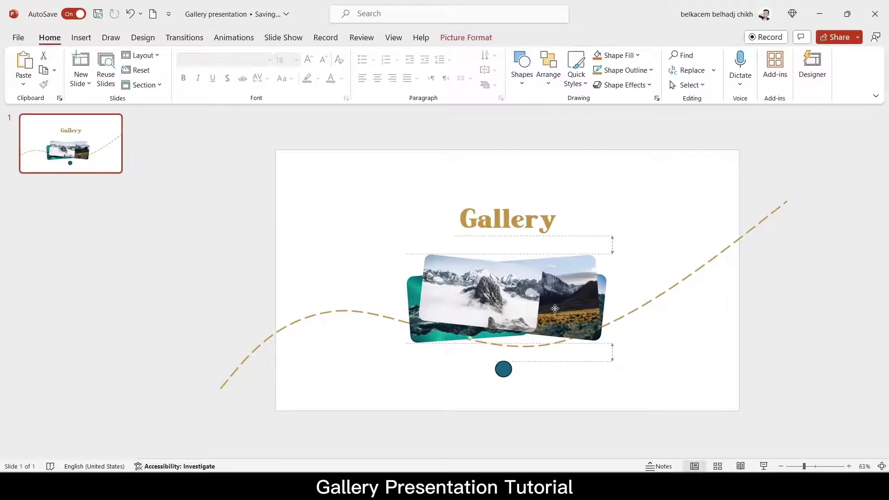
pyautogui.press('Escape')
pyautogui.click(503, 376)
pyautogui.moveTo(504, 370); pyautogui.dragTo(508, 373)
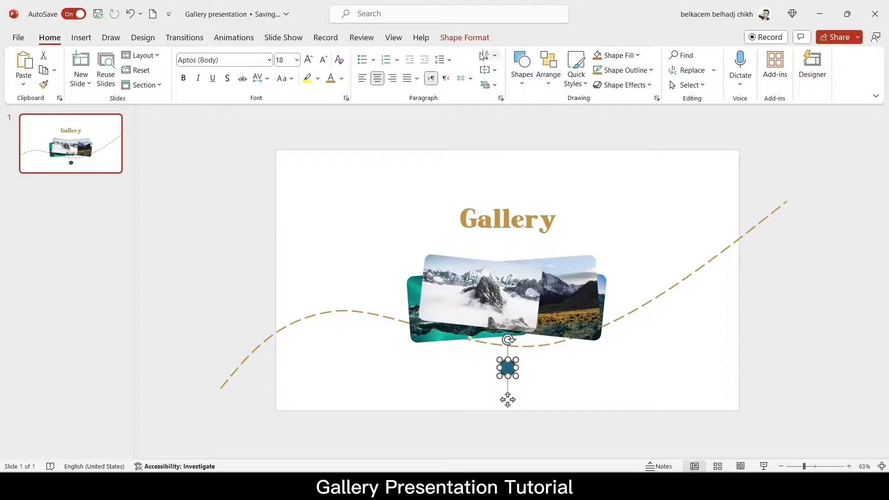
# Step: Remove the small circle's outline
pyautogui.click(464, 37)
pyautogui.click(315, 70)
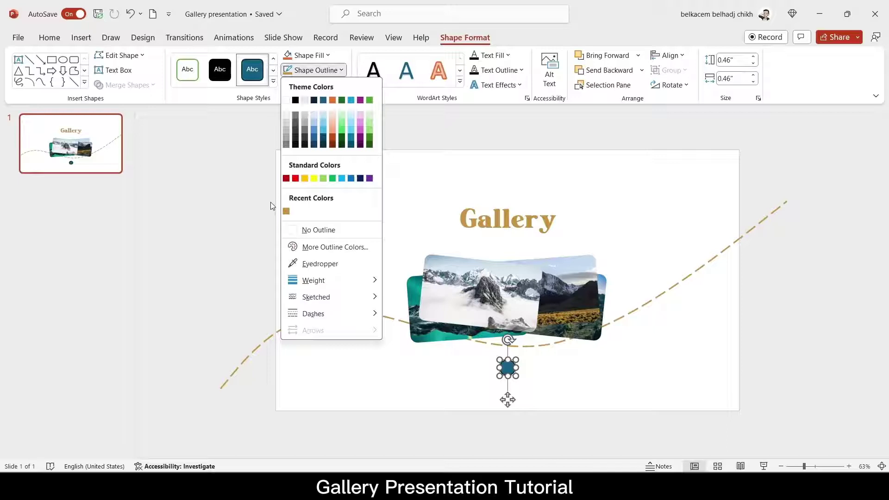
pyautogui.click(319, 231)
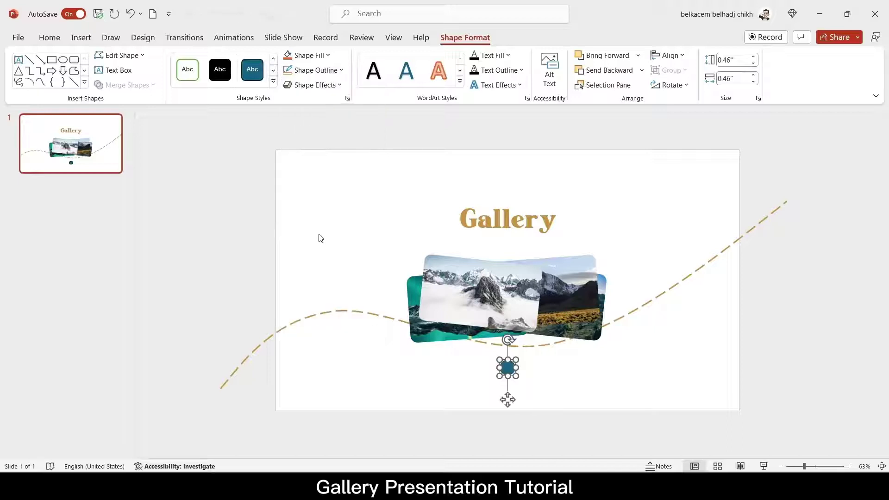
pyautogui.click(306, 56)
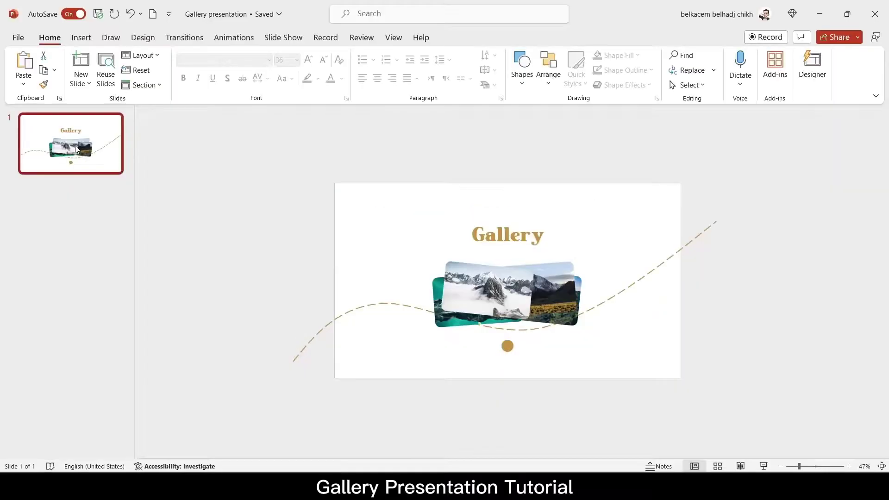
# Step: Duplicate the title slide and move the Gallery title above the slide on the copy
pyautogui.rightClick(75, 146)
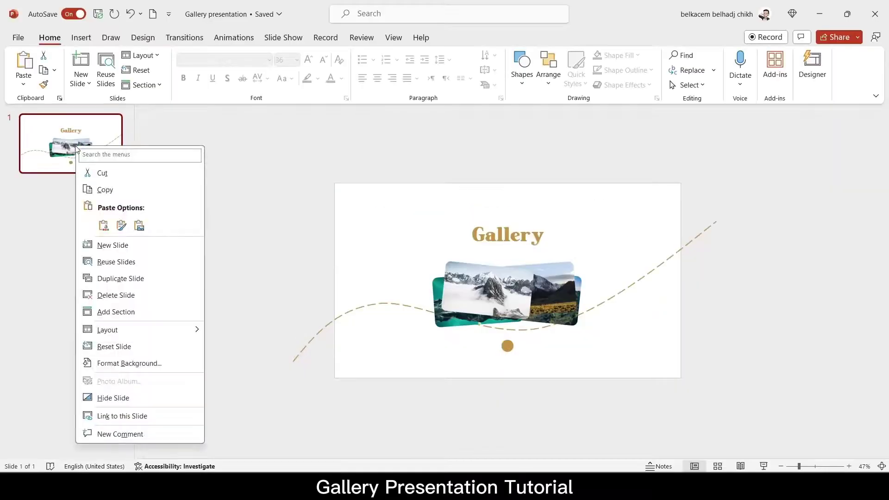
pyautogui.click(120, 279)
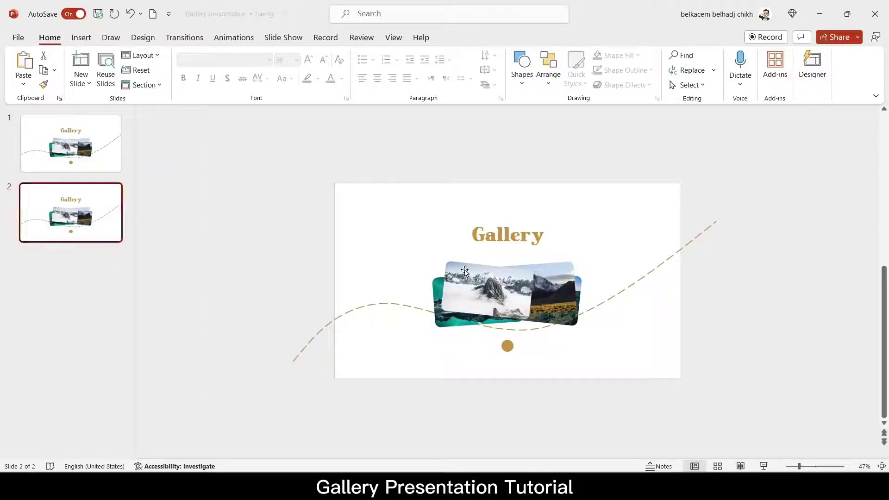
pyautogui.click(522, 237)
pyautogui.moveTo(513, 246); pyautogui.dragTo(513, 174)
pyautogui.click(622, 385)
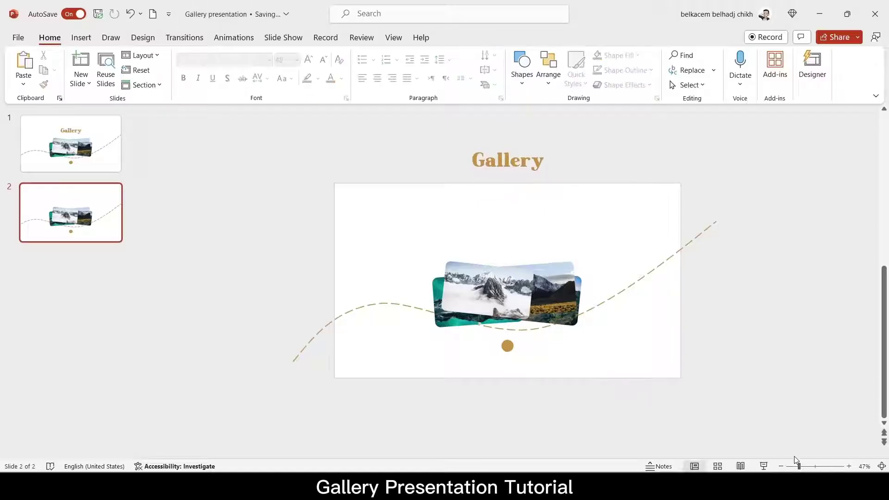
# Step: Zoom to 72%, then straighten, enlarge and move the snowy mountain picture to the upper left
pyautogui.moveTo(799, 468); pyautogui.dragTo(806, 467)
pyautogui.click(501, 330)
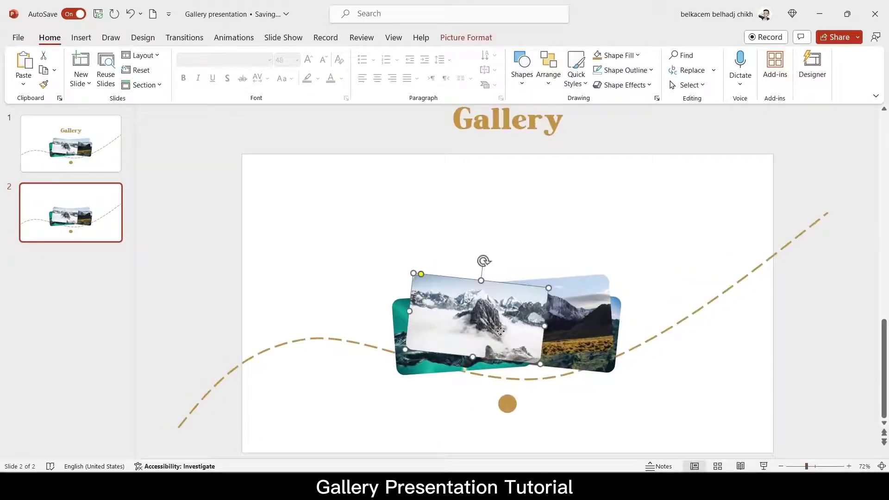
pyautogui.moveTo(484, 261); pyautogui.dragTo(477, 259)
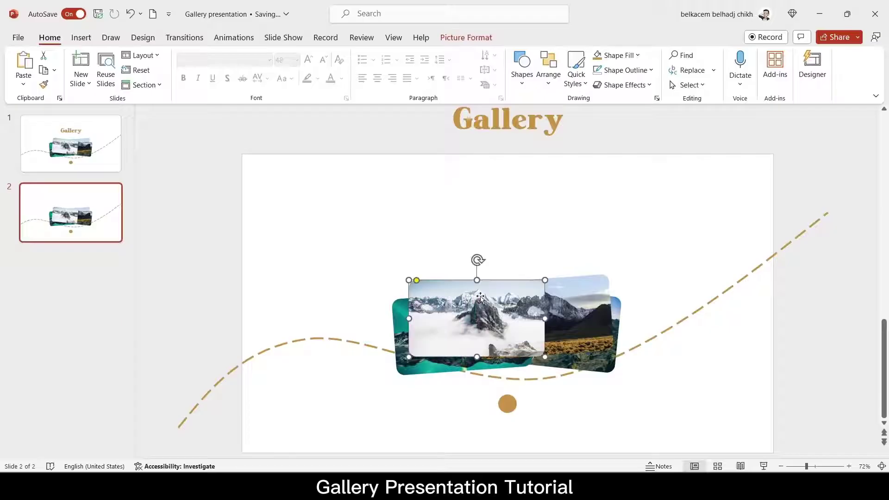
pyautogui.moveTo(485, 319); pyautogui.dragTo(405, 273)
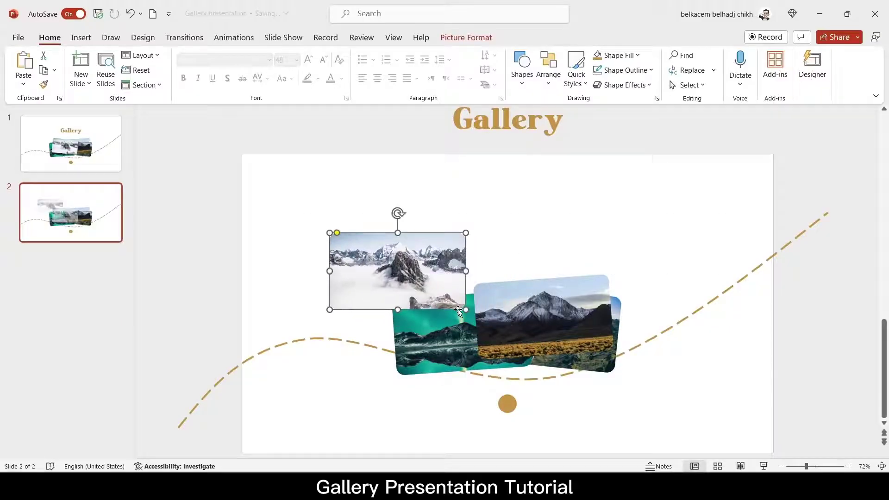
pyautogui.moveTo(465, 312); pyautogui.dragTo(450, 290)
# Step: Straighten and enlarge the aurora picture in the lower left
pyautogui.moveTo(448, 347); pyautogui.dragTo(401, 385)
pyautogui.moveTo(412, 325)
pyautogui.mouseDown()
pyautogui.moveTo(418, 318)
pyautogui.moveTo(414, 325)
pyautogui.mouseUp()
pyautogui.moveTo(482, 424); pyautogui.dragTo(518, 442)
pyautogui.moveTo(458, 408); pyautogui.dragTo(447, 392)
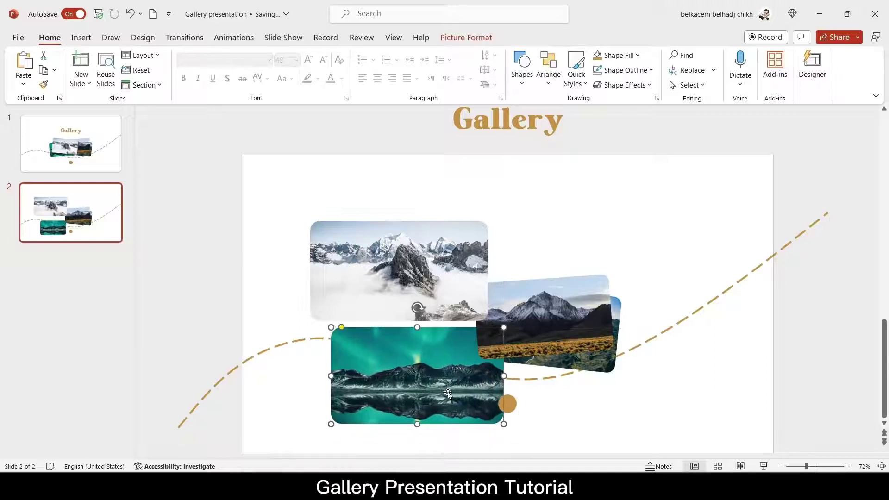
# Step: Straighten the mountain and grassland picture and enlarge it to fill the upper right
pyautogui.click(550, 296)
pyautogui.moveTo(538, 259); pyautogui.dragTo(542, 258)
pyautogui.moveTo(553, 332); pyautogui.dragTo(553, 276)
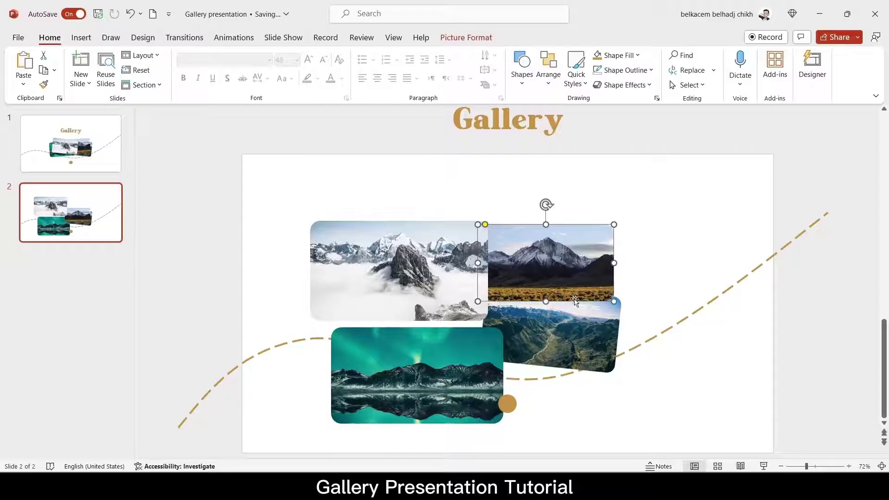
pyautogui.moveTo(613, 301); pyautogui.dragTo(675, 340)
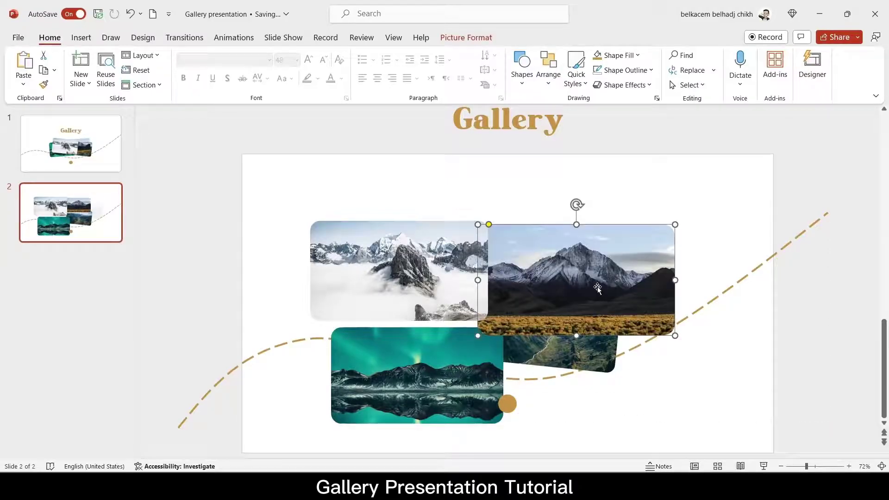
# Step: Straighten and stretch the valley picture into the lower right, and nudge the clouds picture down
pyautogui.click(587, 355)
pyautogui.moveTo(587, 356); pyautogui.dragTo(626, 414)
pyautogui.moveTo(596, 327); pyautogui.dragTo(594, 340)
pyautogui.moveTo(521, 347); pyautogui.dragTo(499, 334)
pyautogui.moveTo(653, 427); pyautogui.dragTo(666, 427)
pyautogui.click(588, 397)
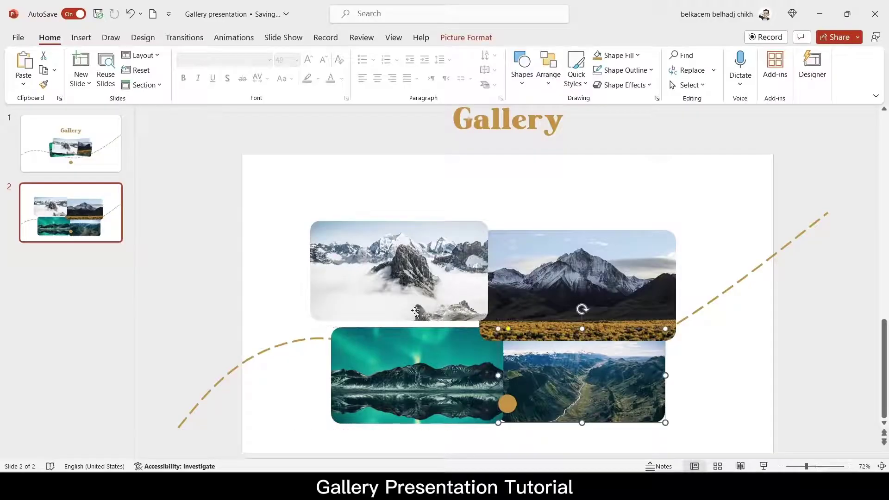
pyautogui.moveTo(416, 293); pyautogui.dragTo(415, 296)
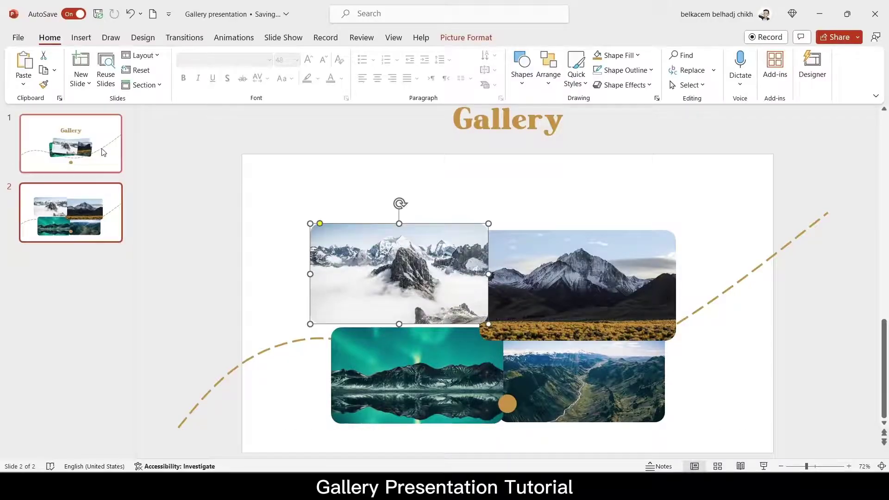
# Step: Draw a rounded rectangle over the photo grid, sized 4.61 x 2.25 inches, with rounder corners
pyautogui.click(82, 39)
pyautogui.click(249, 68)
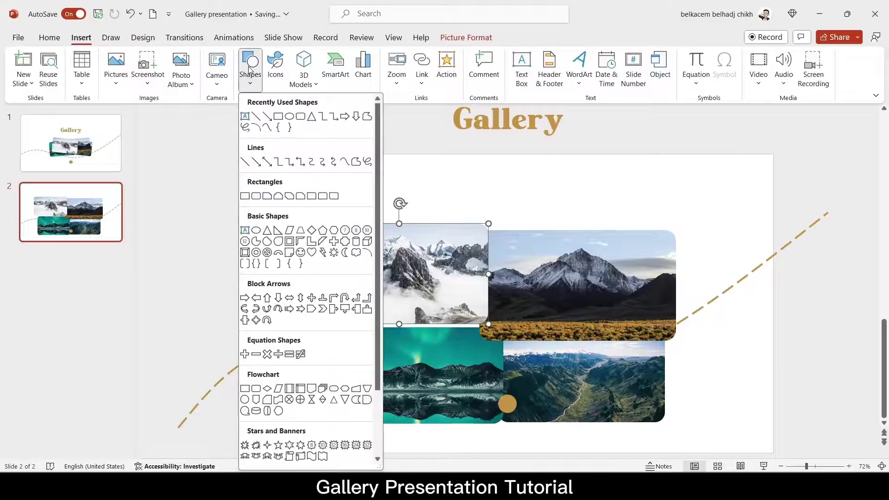
pyautogui.click(300, 118)
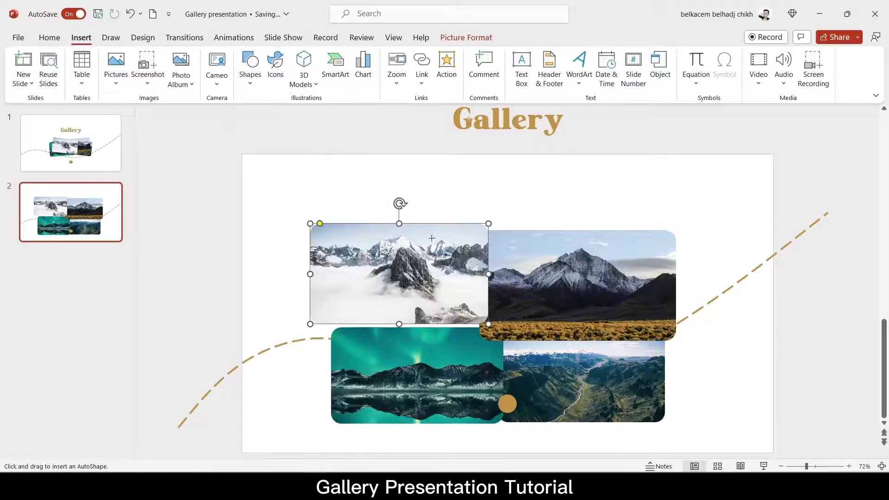
pyautogui.click(470, 204)
pyautogui.moveTo(493, 223); pyautogui.dragTo(584, 309)
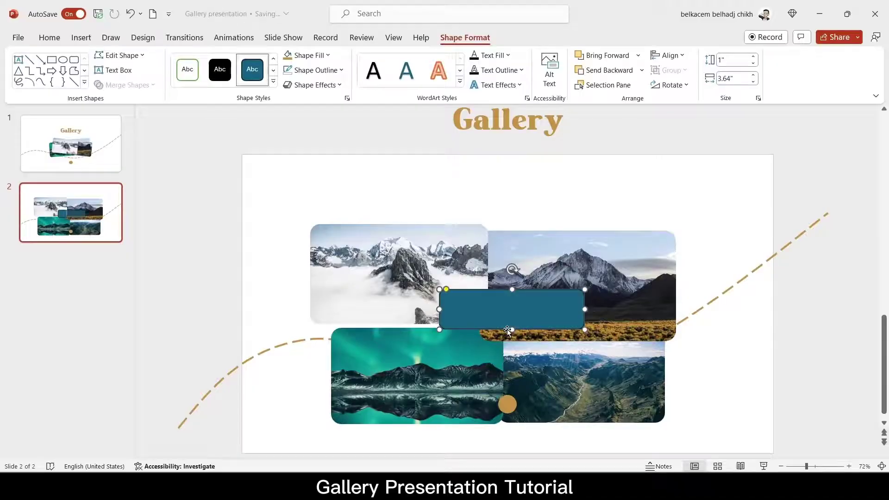
pyautogui.moveTo(508, 329); pyautogui.dragTo(509, 366)
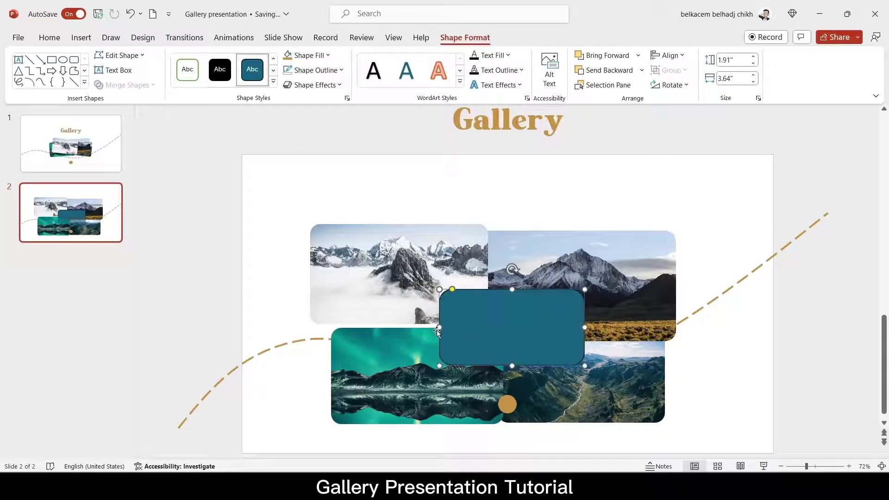
pyautogui.moveTo(437, 330); pyautogui.dragTo(407, 328)
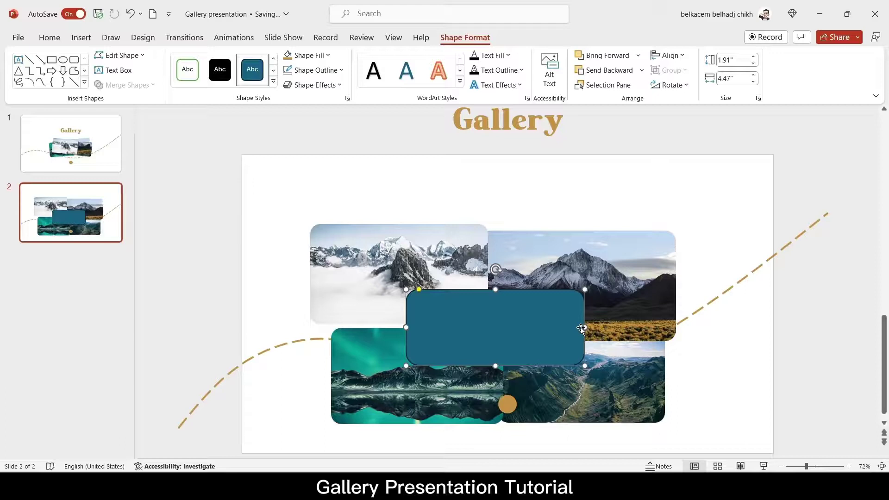
pyautogui.moveTo(581, 328); pyautogui.dragTo(587, 327)
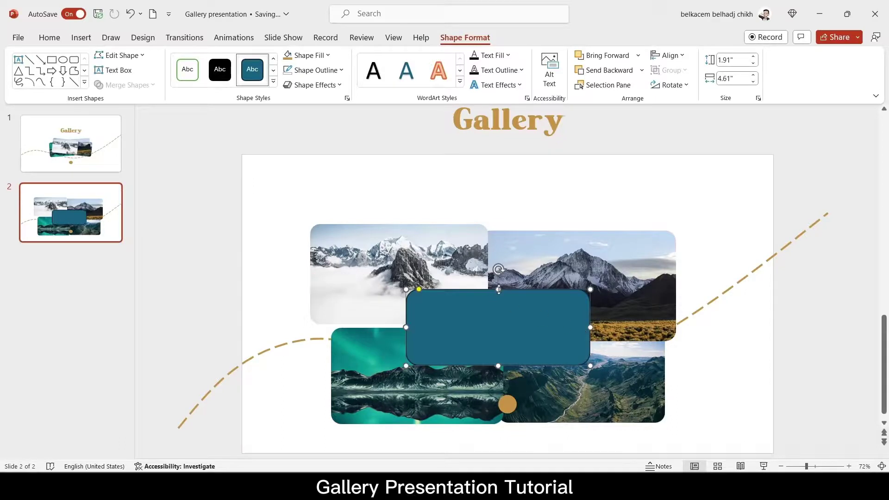
pyautogui.moveTo(499, 290); pyautogui.dragTo(499, 280)
pyautogui.moveTo(500, 366); pyautogui.dragTo(498, 370)
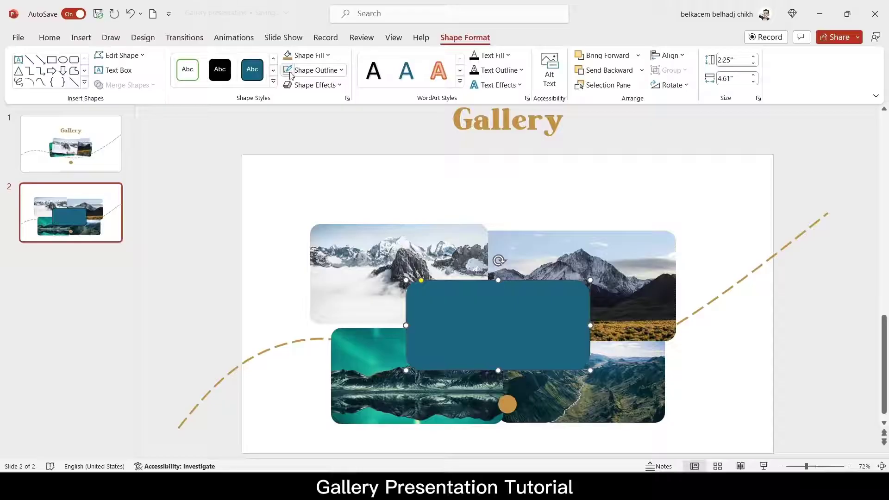
pyautogui.moveTo(421, 285); pyautogui.dragTo(418, 282)
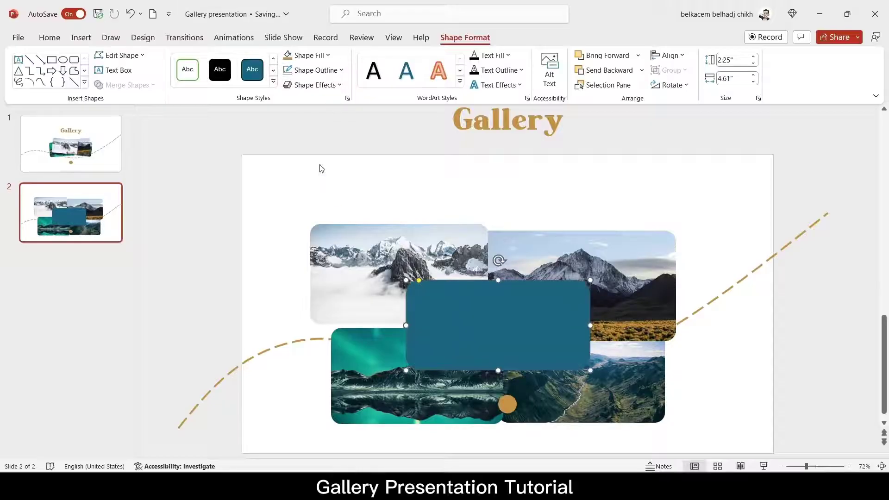
# Step: Fill the rounded rectangle with a light grey theme color
pyautogui.click(321, 56)
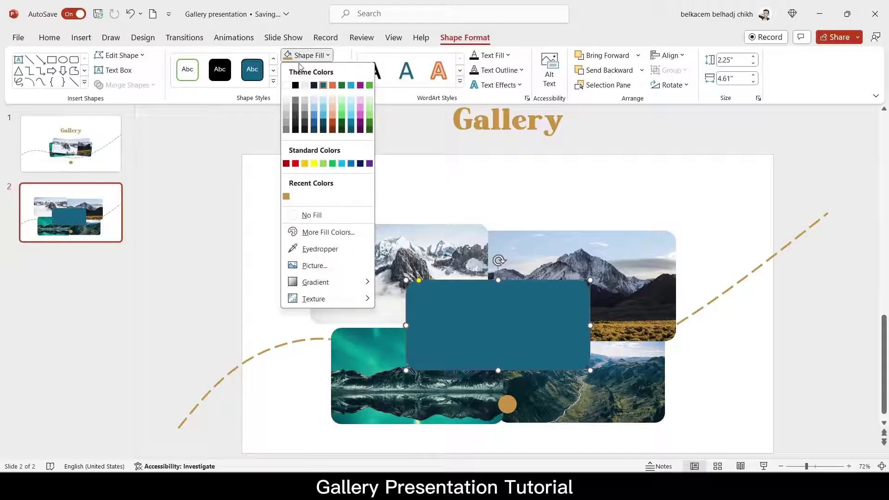
pyautogui.click(286, 100)
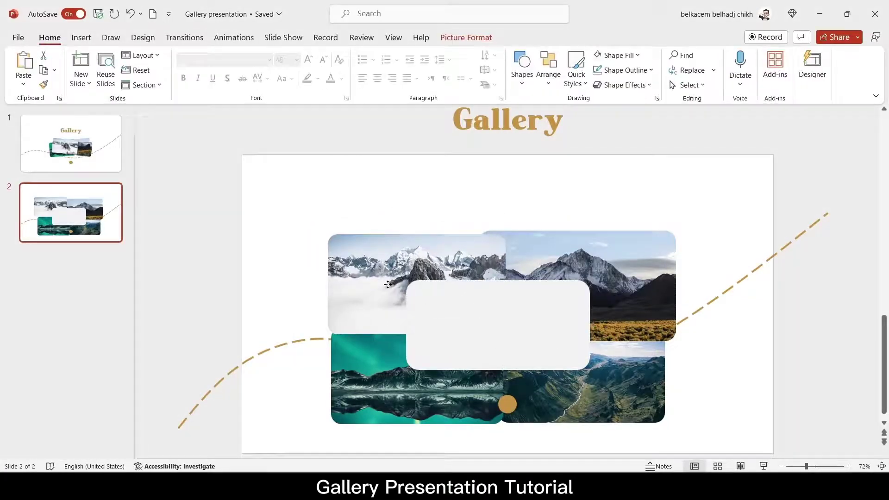
# Step: Shrink the top-right mountain photo and pull the aurora and valley photos tighter around the grey panel
pyautogui.moveTo(639, 274); pyautogui.dragTo(627, 287)
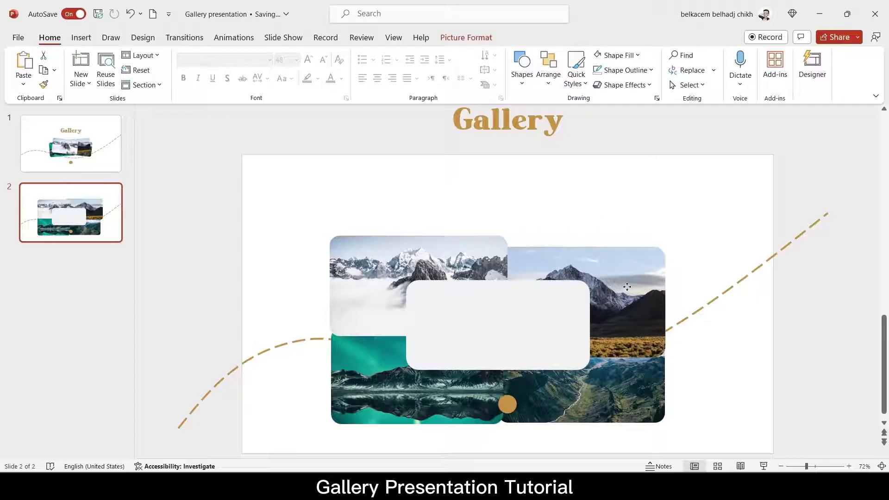
pyautogui.moveTo(665, 359); pyautogui.dragTo(652, 351)
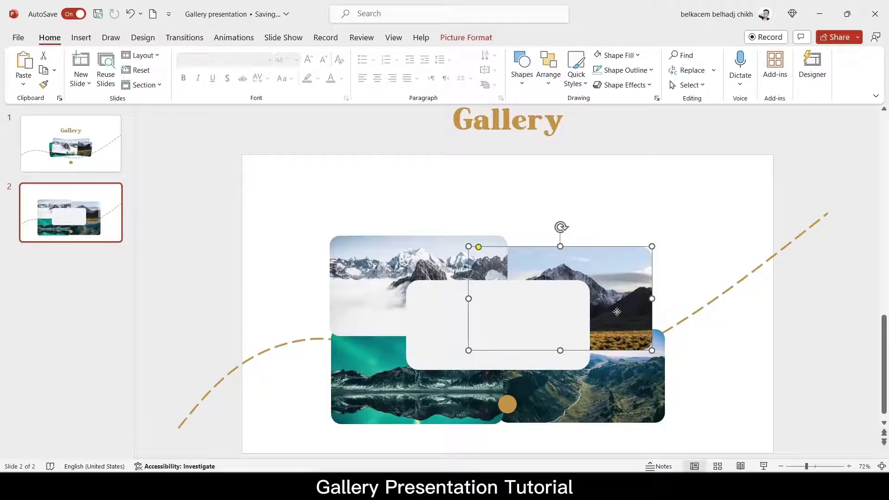
pyautogui.moveTo(617, 312); pyautogui.dragTo(617, 310)
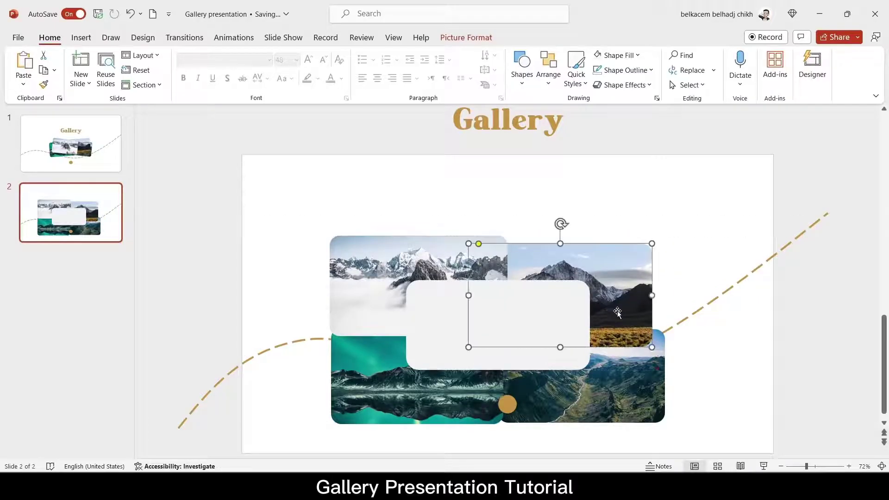
pyautogui.moveTo(417, 410); pyautogui.dragTo(427, 401)
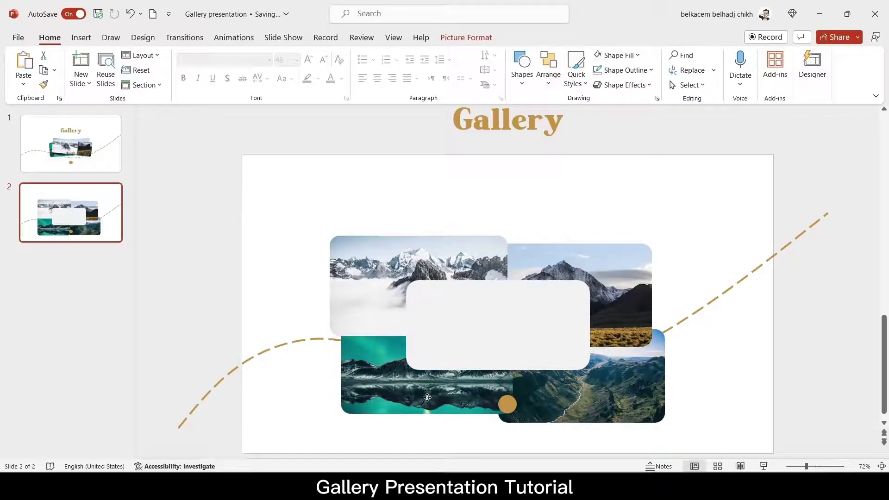
pyautogui.click(559, 414)
pyautogui.moveTo(558, 413); pyautogui.dragTo(547, 417)
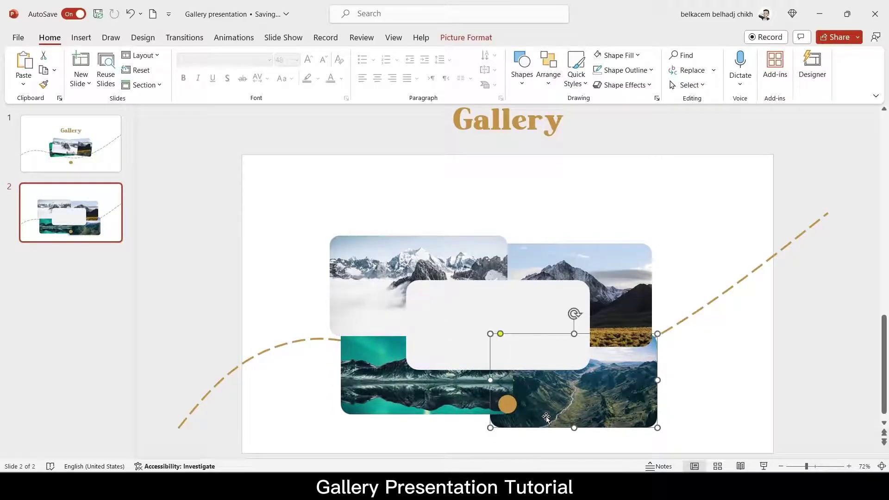
pyautogui.click(714, 361)
pyautogui.click(528, 313)
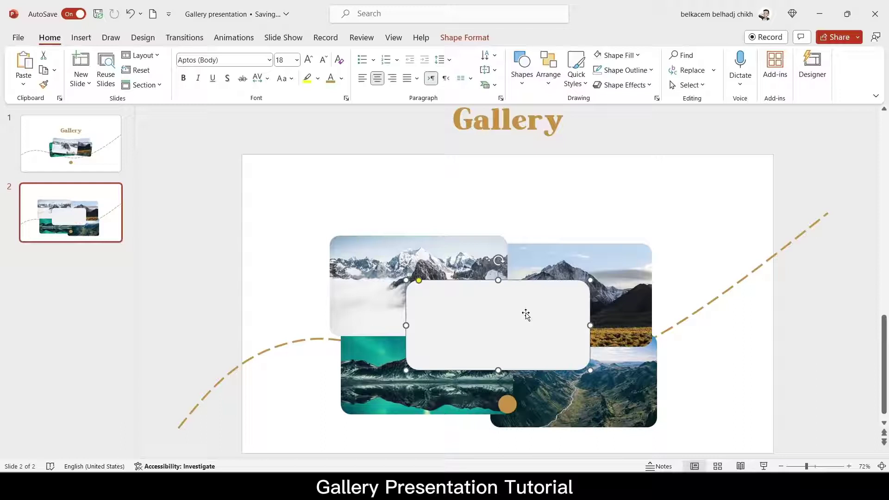
# Step: Apply an outer shadow to the rounded card with 26 pt blur and 77% transparency
pyautogui.rightClick(484, 296)
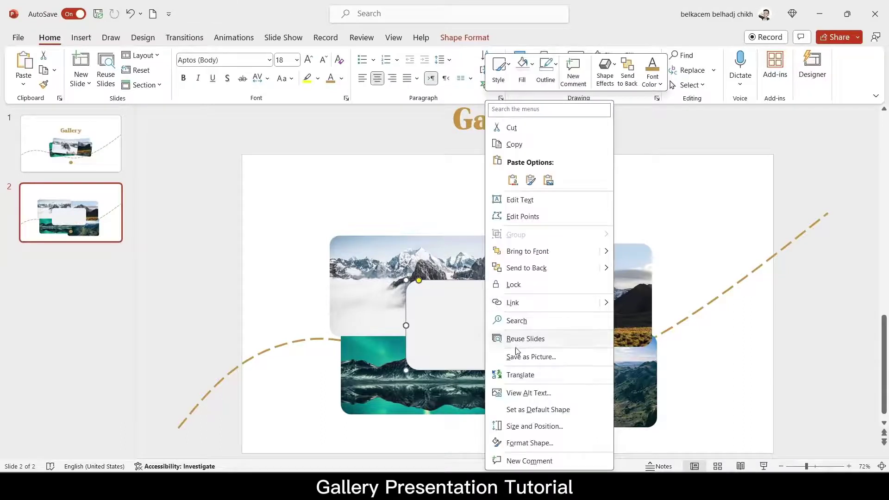
pyautogui.click(533, 443)
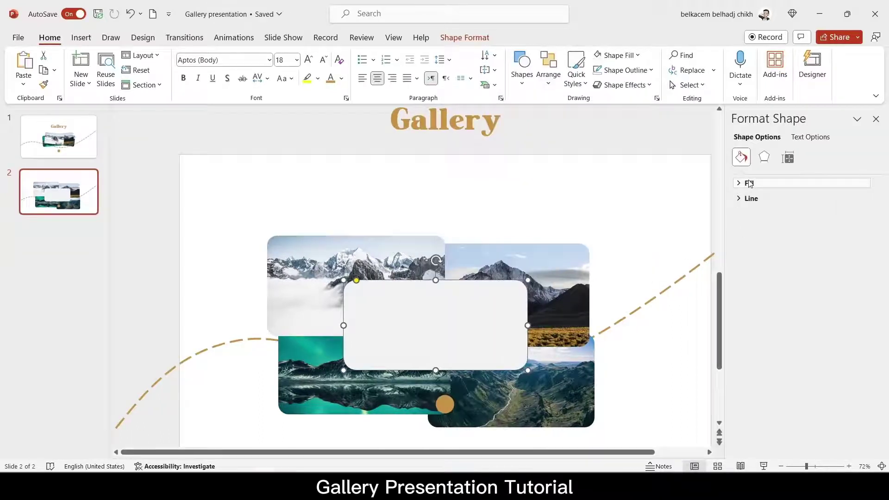
pyautogui.click(765, 159)
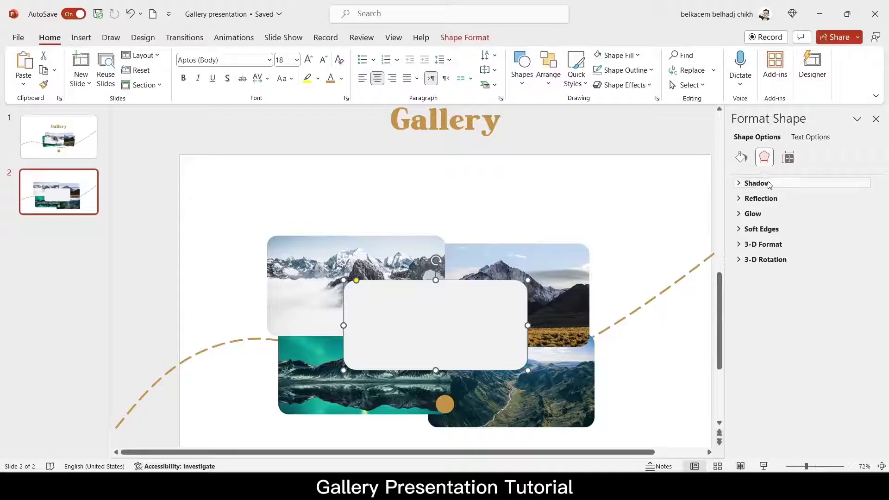
pyautogui.click(796, 183)
pyautogui.click(856, 200)
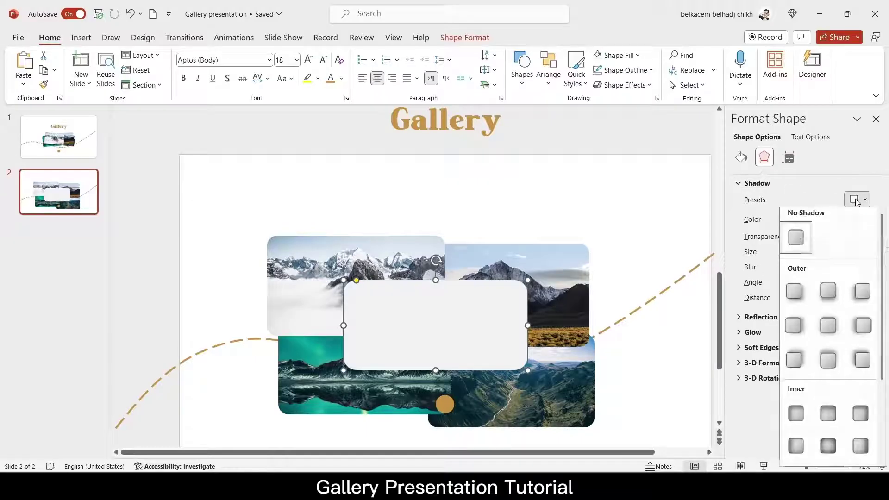
pyautogui.click(829, 329)
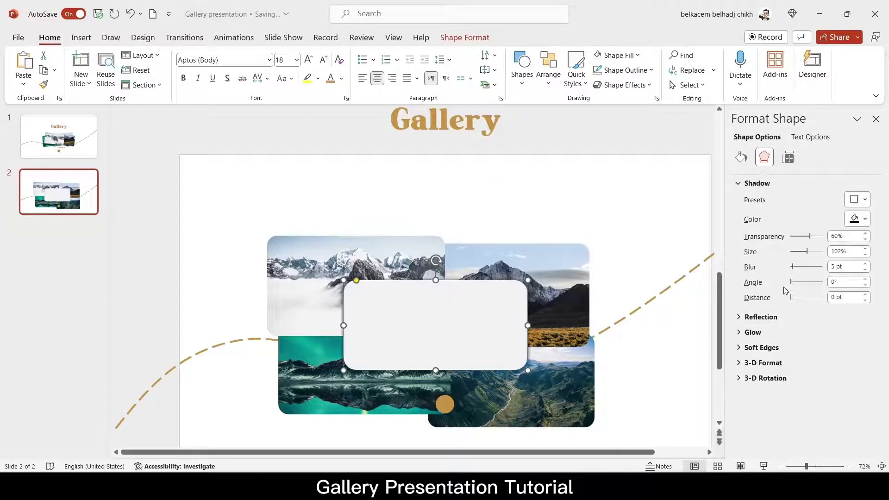
pyautogui.moveTo(792, 268); pyautogui.dragTo(798, 270)
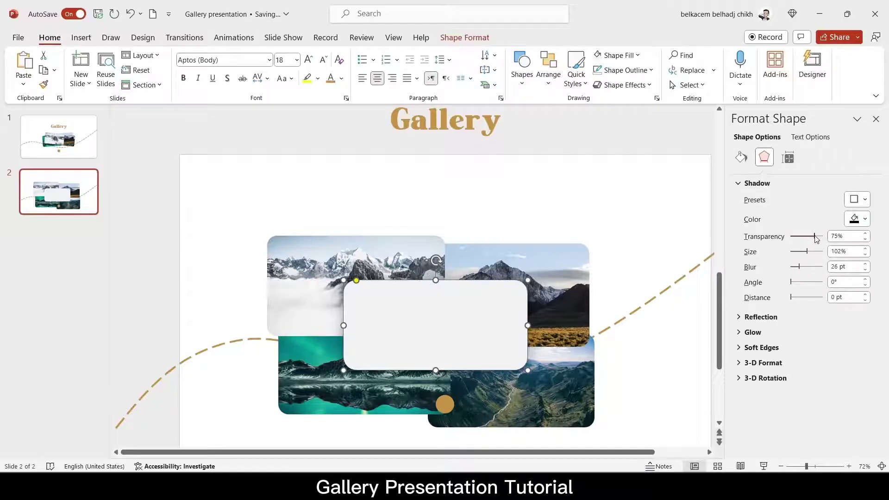
pyautogui.click(815, 378)
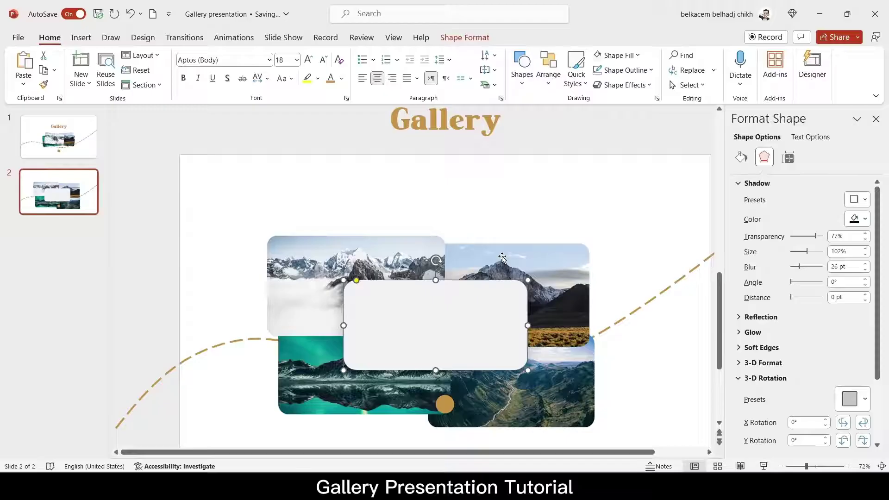
pyautogui.click(513, 202)
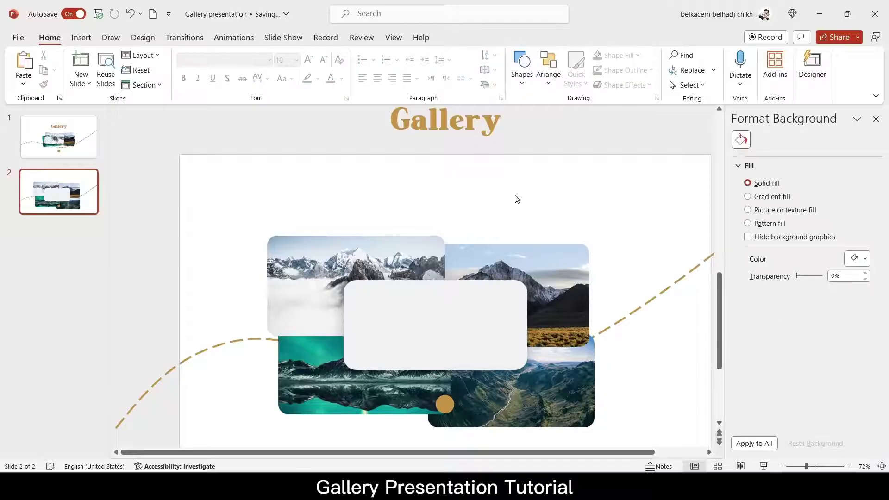
pyautogui.click(479, 311)
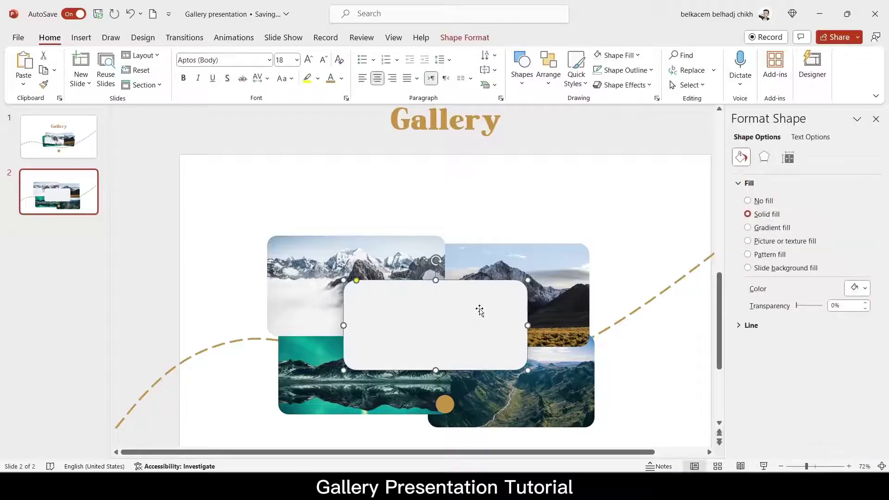
pyautogui.click(503, 207)
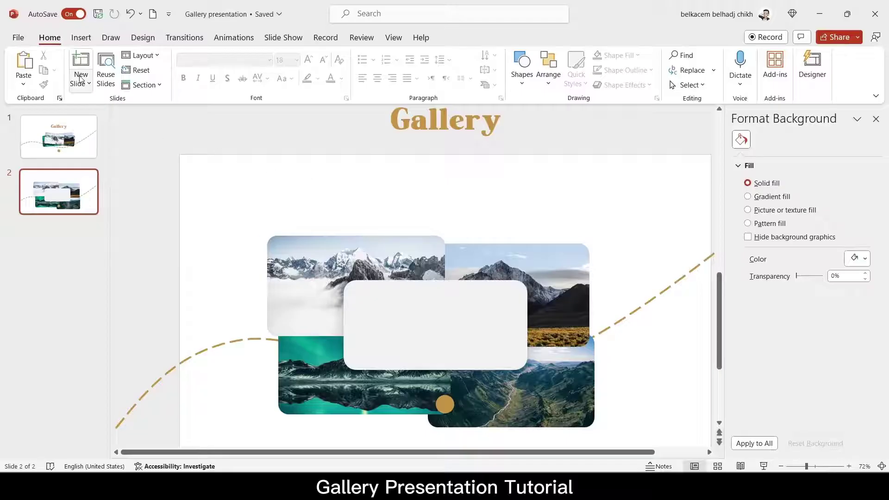
# Step: Add a 'Mountains' text box and place it at the top-left of the card
pyautogui.click(81, 37)
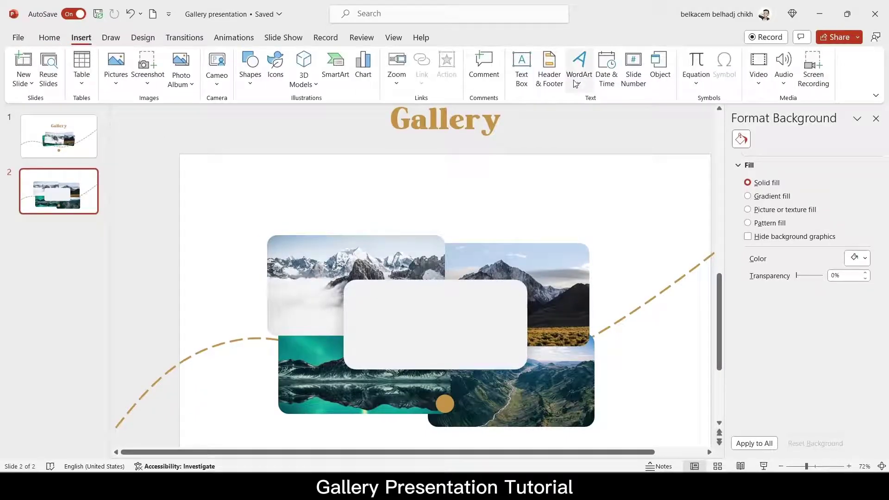
pyautogui.click(518, 77)
pyautogui.click(586, 143)
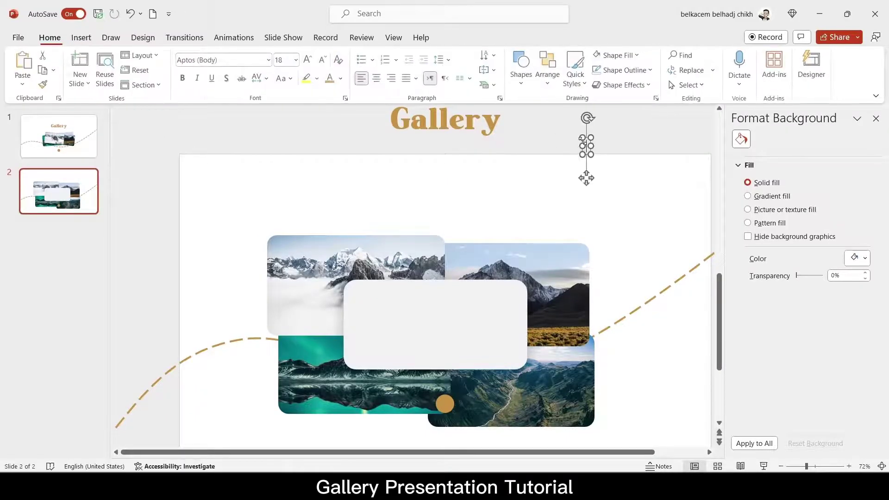
pyautogui.write('mountain')
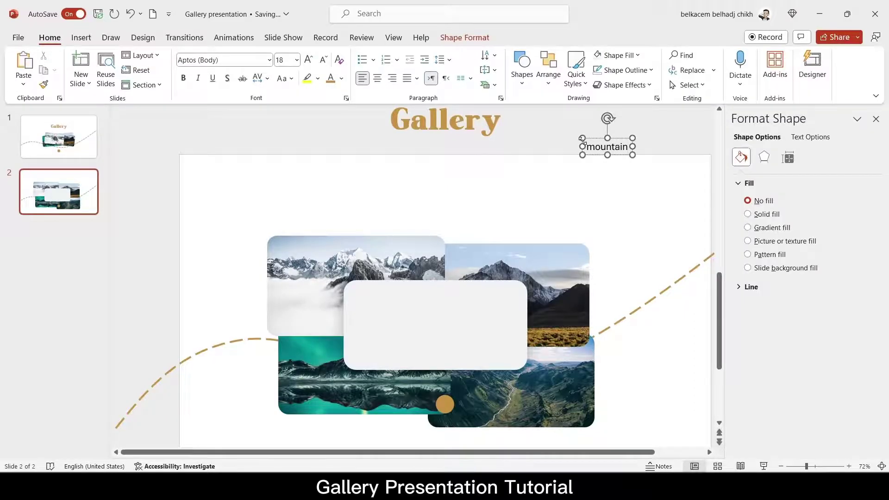
pyautogui.write('s')
pyautogui.press('BackSpace')
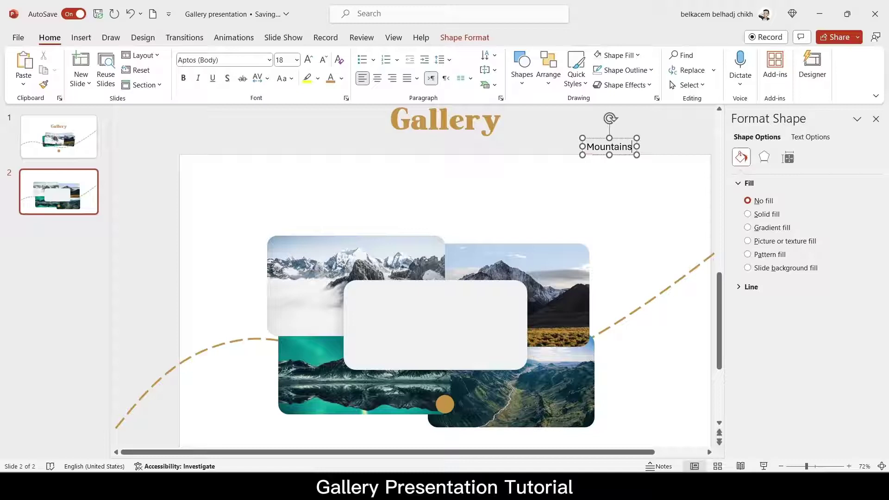
pyautogui.moveTo(625, 160); pyautogui.dragTo(392, 307)
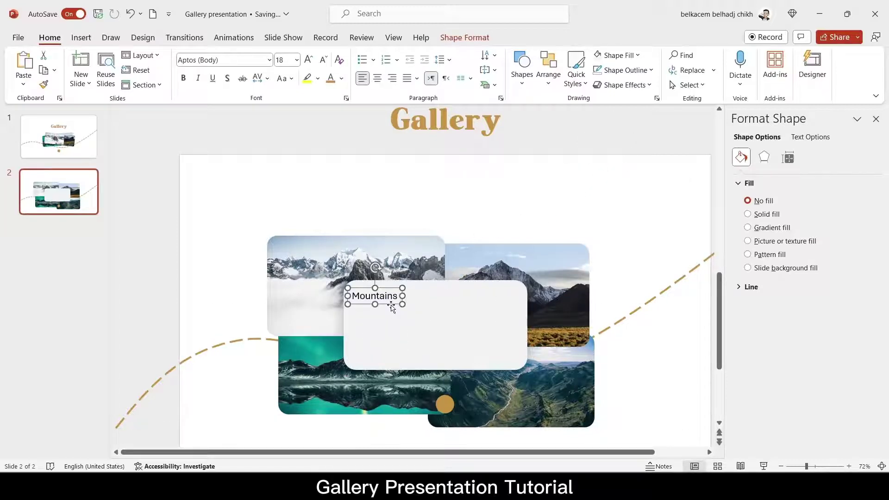
# Step: Enlarge the Mountains text to 24 pt and change its font to Montserrat
pyautogui.click(307, 60)
pyautogui.click(307, 60)
pyautogui.click(307, 60)
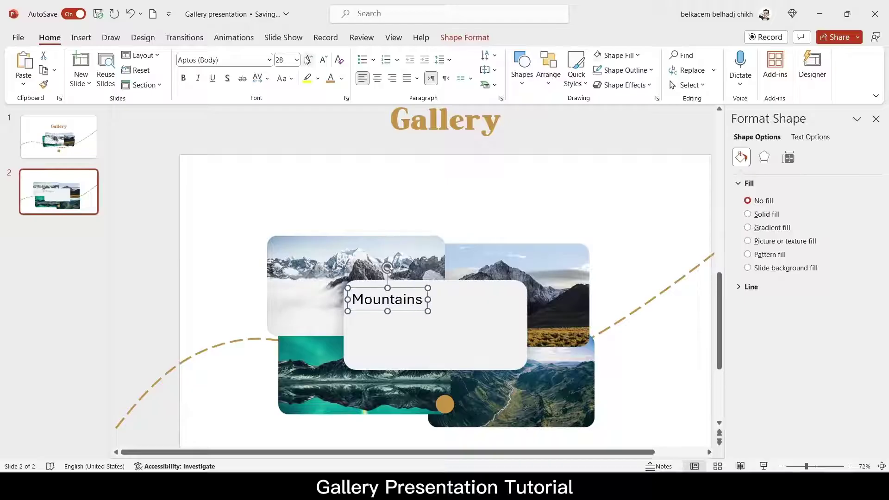
pyautogui.click(221, 60)
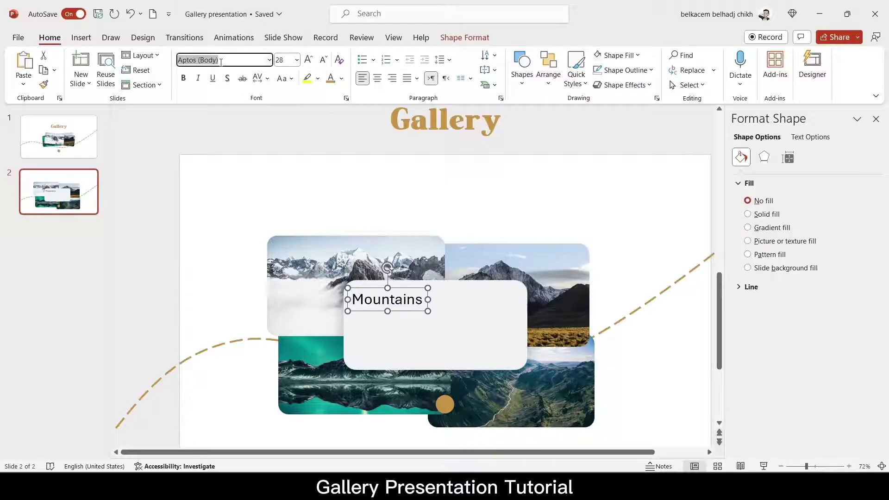
pyautogui.press('BackSpace')
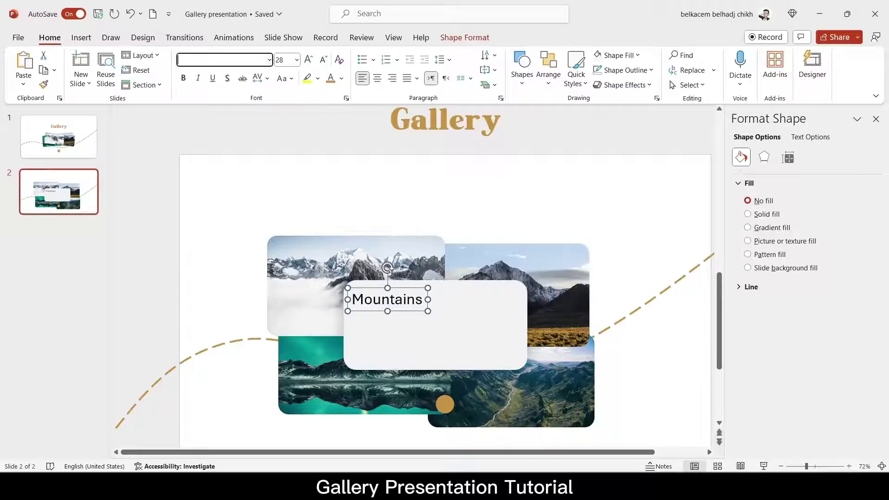
pyautogui.press('Return')
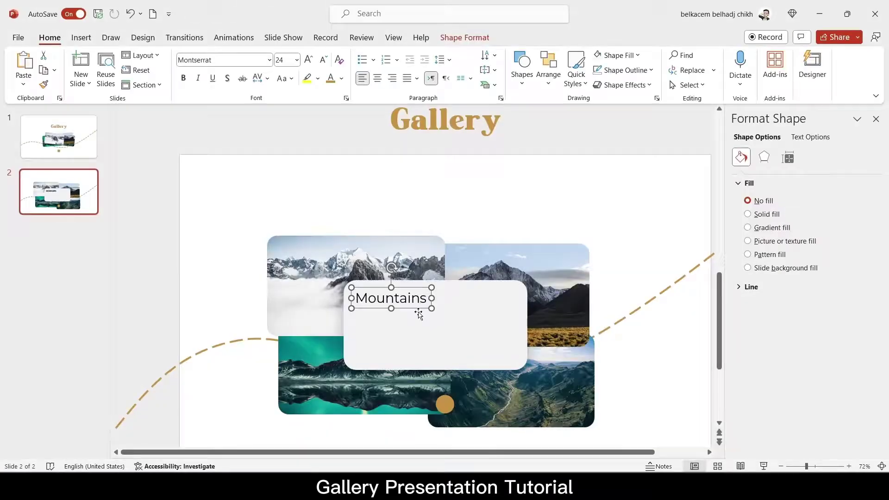
# Step: Duplicate the Mountains text below itself, shrink it, and fill it with a =lorem(1) paragraph
pyautogui.moveTo(414, 307); pyautogui.dragTo(415, 328)
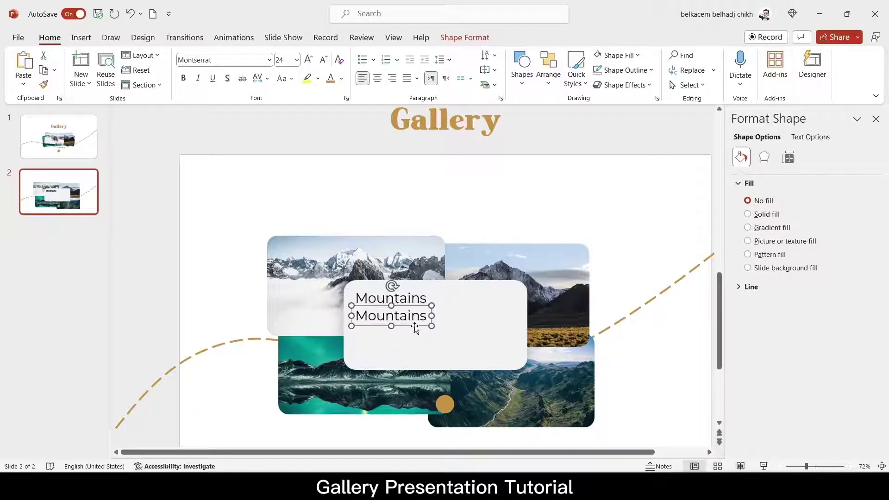
pyautogui.click(326, 62)
pyautogui.click(326, 62)
pyautogui.click(326, 62)
pyautogui.click(326, 62)
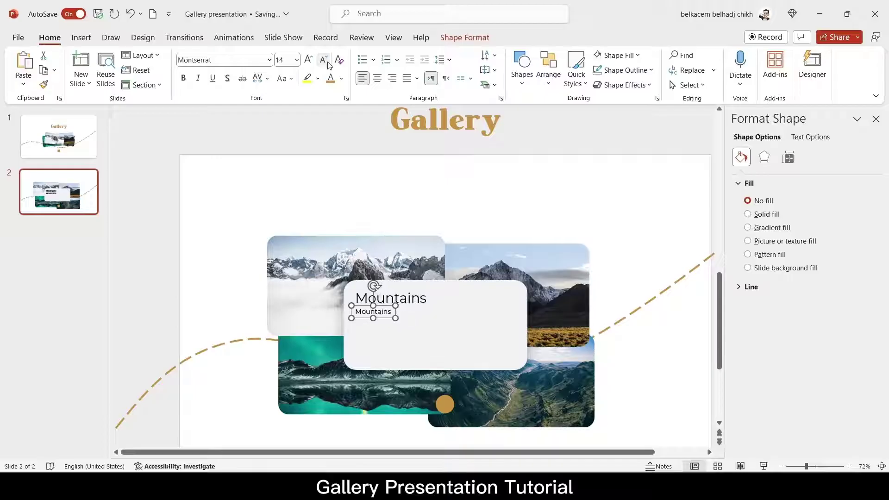
pyautogui.doubleClick(375, 313)
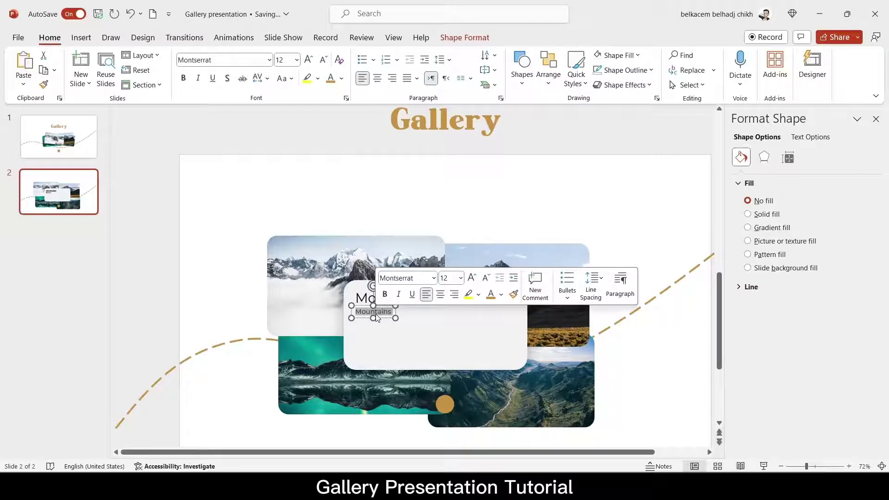
pyautogui.write('=lorem')
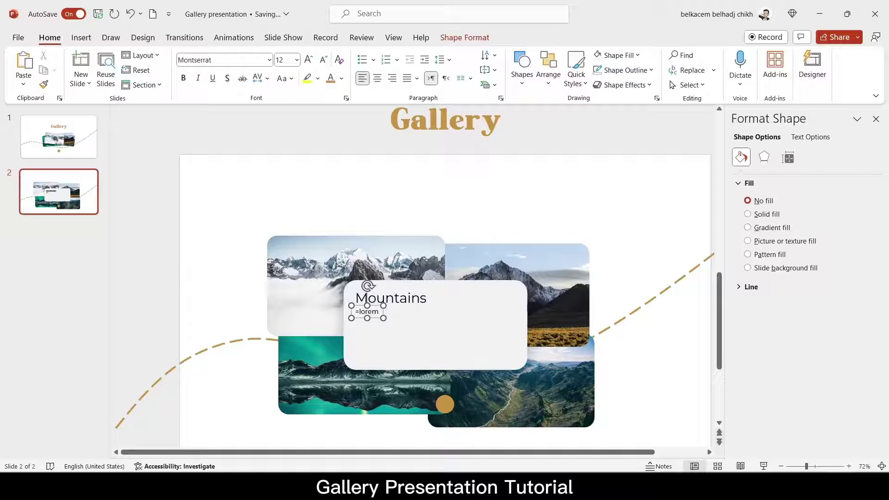
pyautogui.write('(')
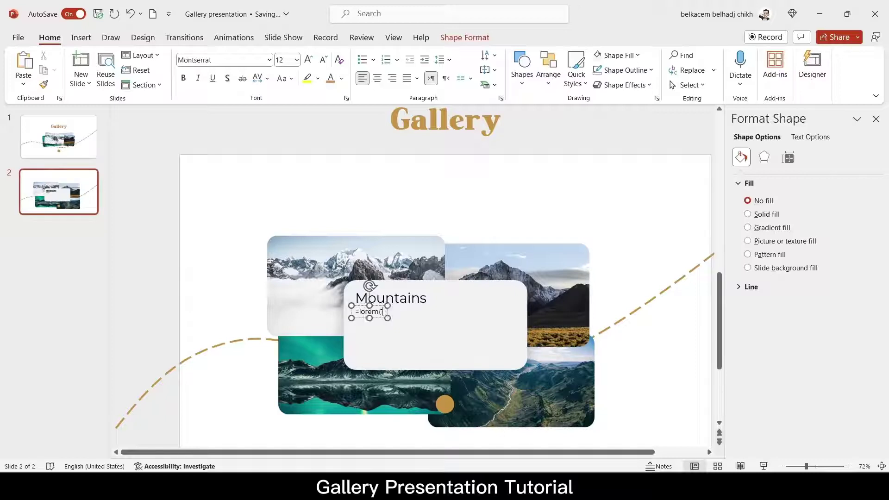
pyautogui.write('1)')
pyautogui.press('Return')
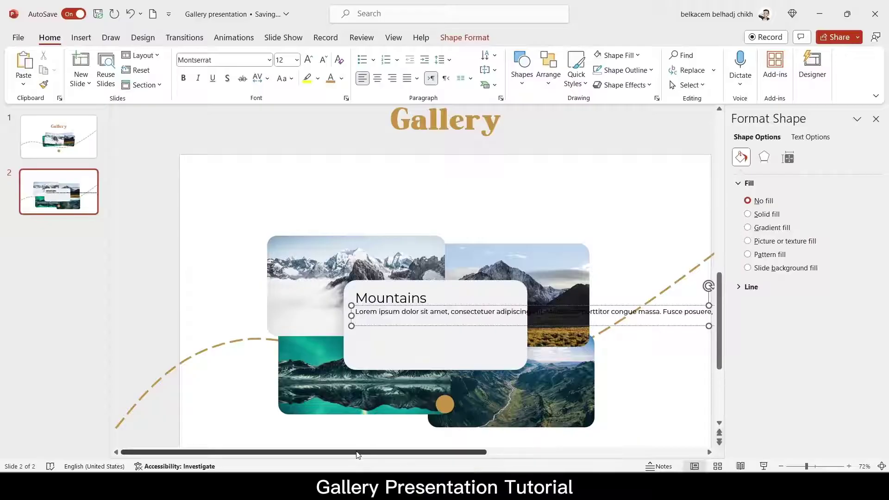
# Step: Narrow the Lorem ipsum text box so it wraps under the Mountains heading
pyautogui.moveTo(358, 452); pyautogui.dragTo(518, 457)
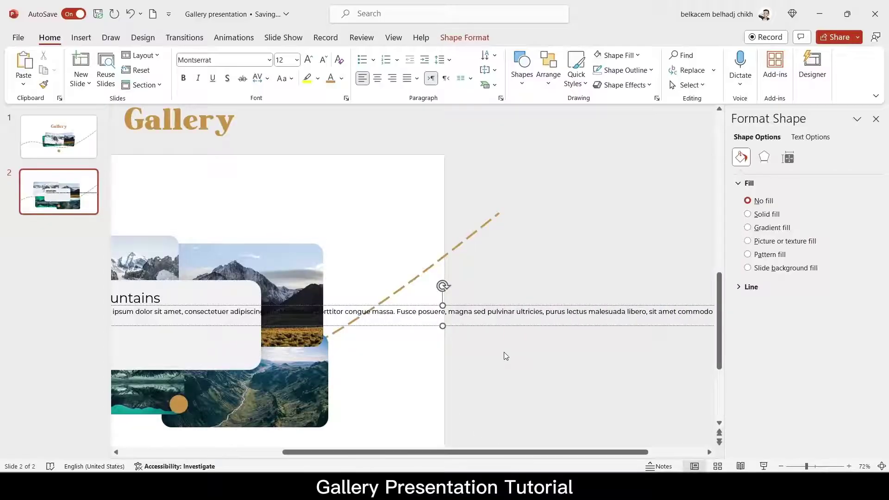
pyautogui.moveTo(807, 466); pyautogui.dragTo(799, 466)
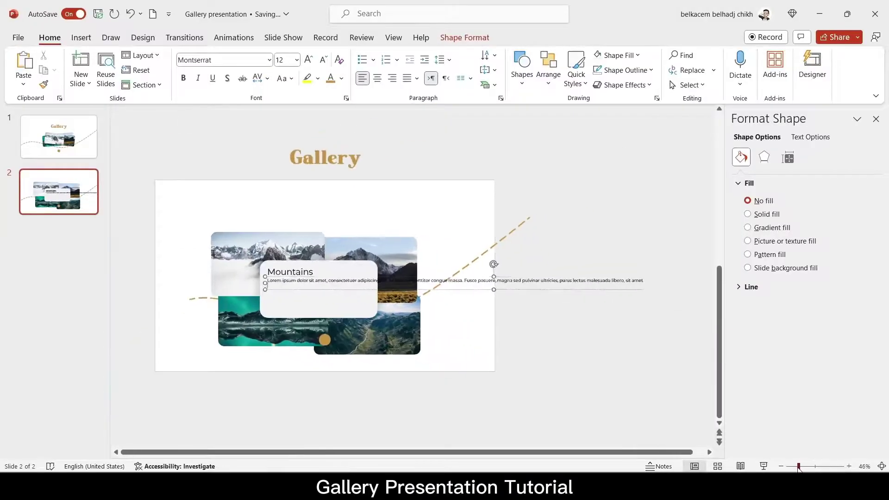
pyautogui.click(800, 466)
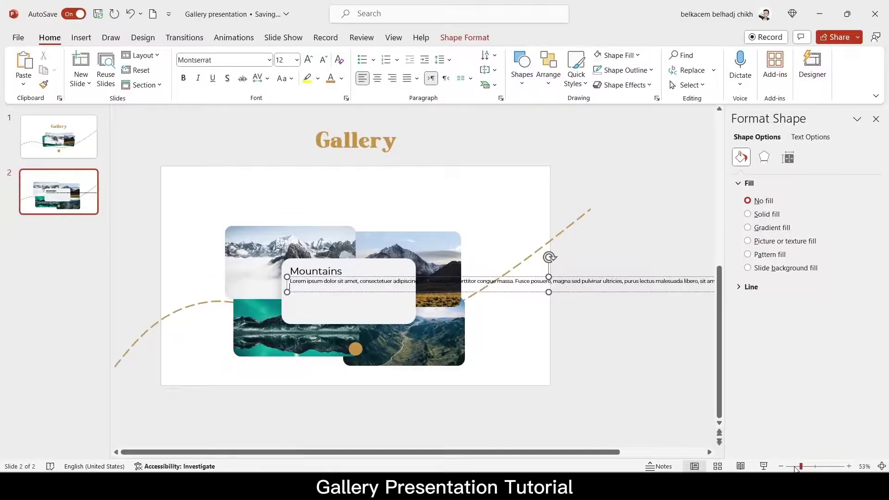
pyautogui.moveTo(800, 467); pyautogui.dragTo(794, 467)
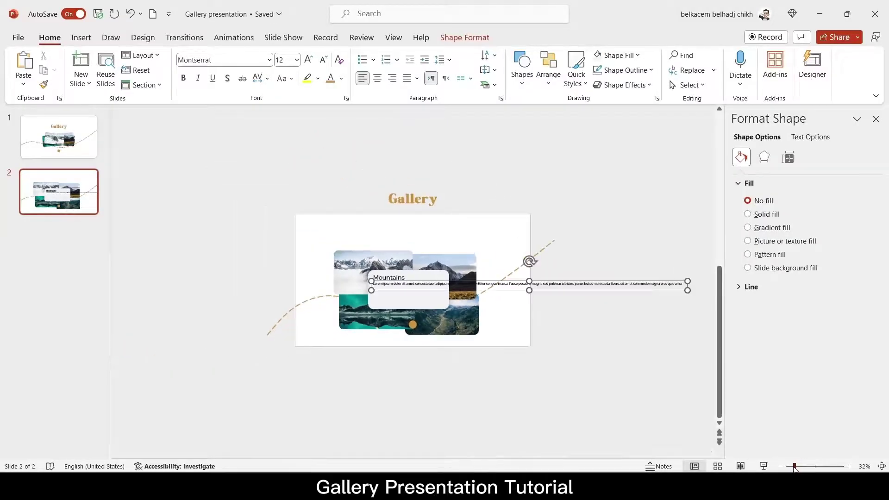
pyautogui.moveTo(689, 290); pyautogui.dragTo(442, 291)
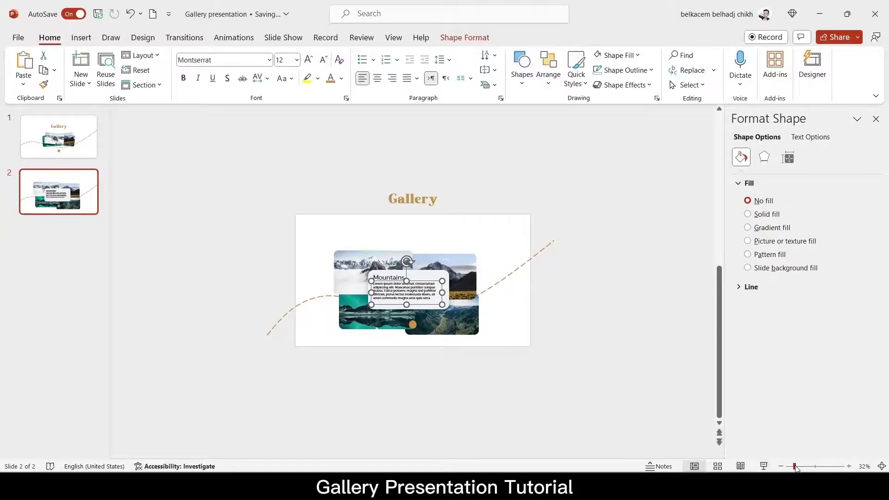
# Step: Widen and heighten the body box, nudge the Mountains title, and set body text to 11 pt
pyautogui.scroll(7, 796, 467)
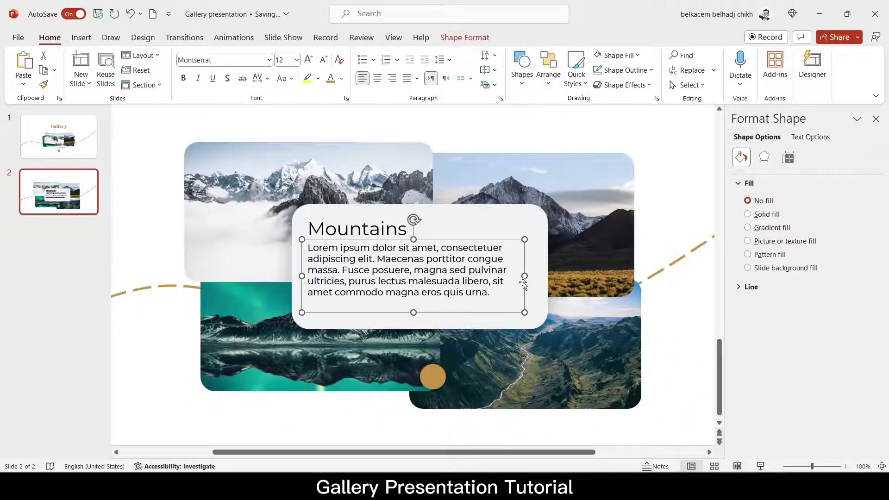
pyautogui.moveTo(525, 276); pyautogui.dragTo(543, 277)
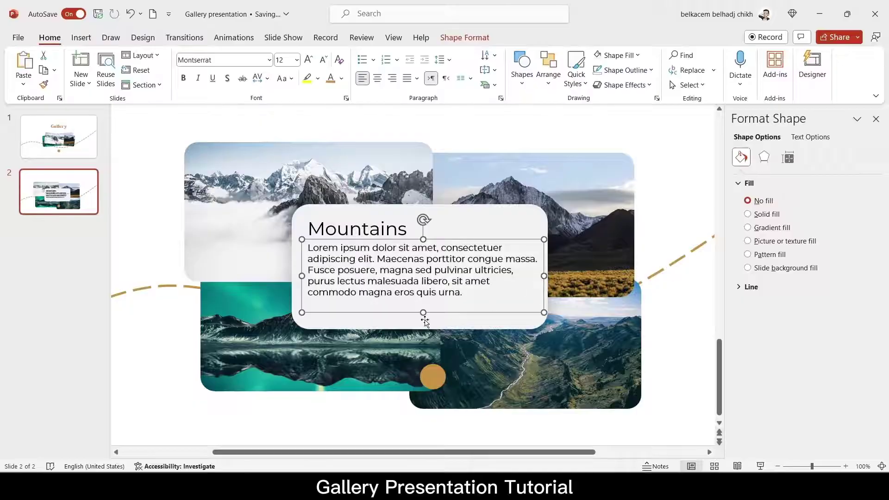
pyautogui.moveTo(423, 312); pyautogui.dragTo(433, 321)
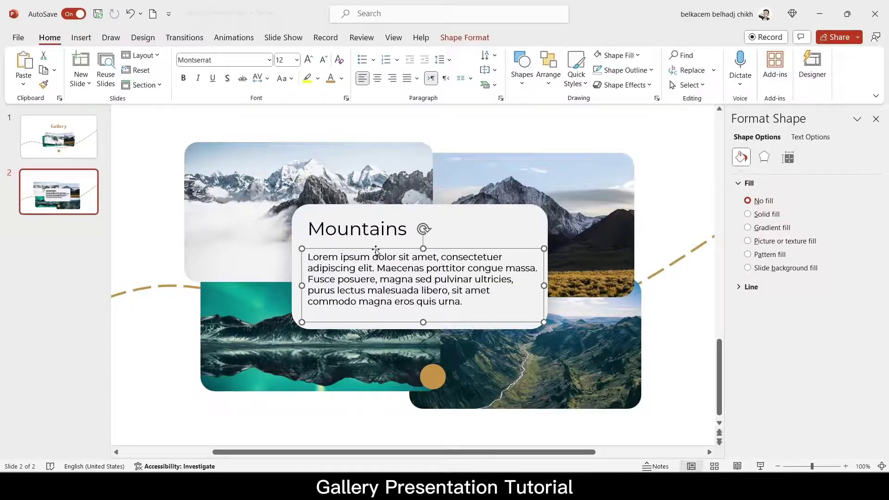
pyautogui.click(376, 250)
pyautogui.moveTo(376, 250); pyautogui.dragTo(384, 244)
pyautogui.click(384, 251)
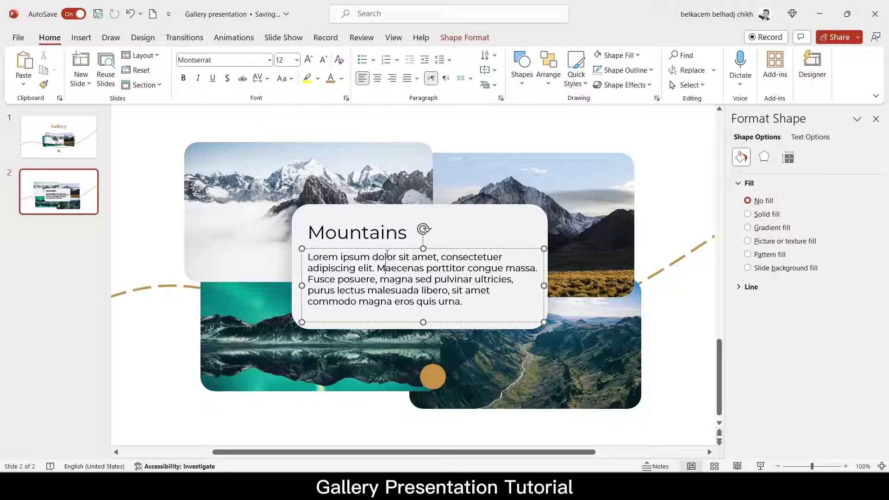
pyautogui.click(324, 59)
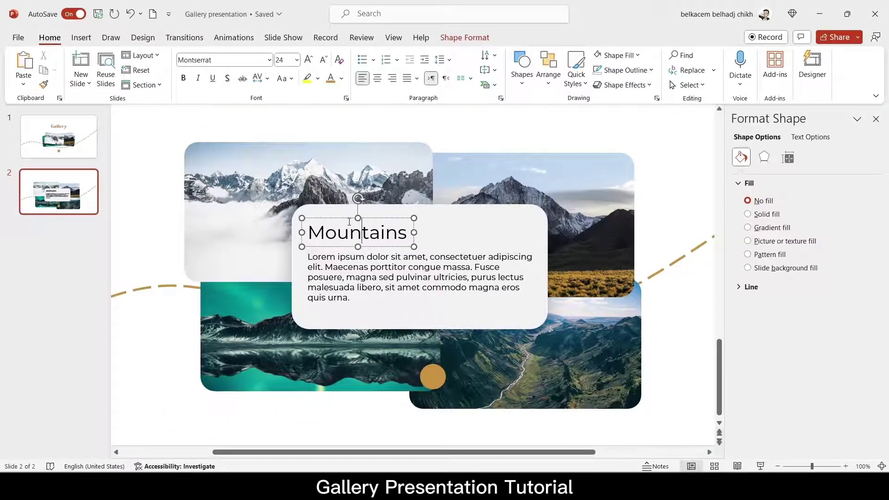
# Step: Give the Mountains heading a gold font colour and make it bold
pyautogui.click(331, 78)
pyautogui.click(345, 217)
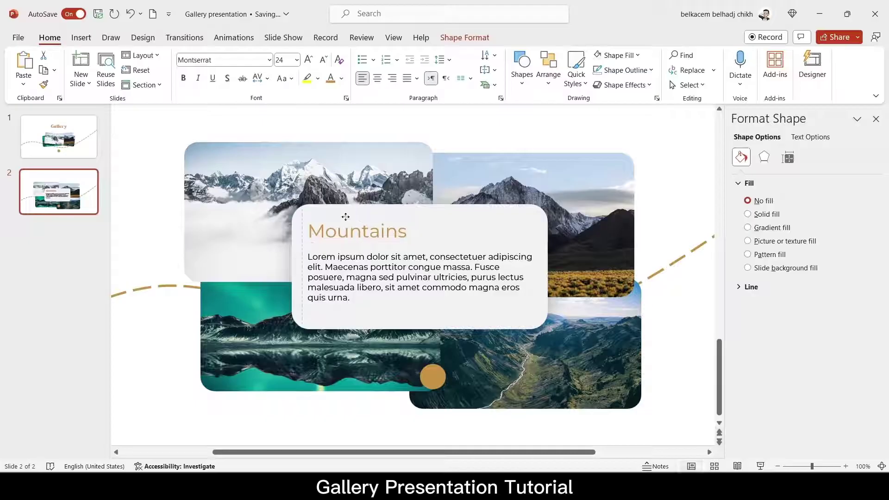
pyautogui.click(183, 83)
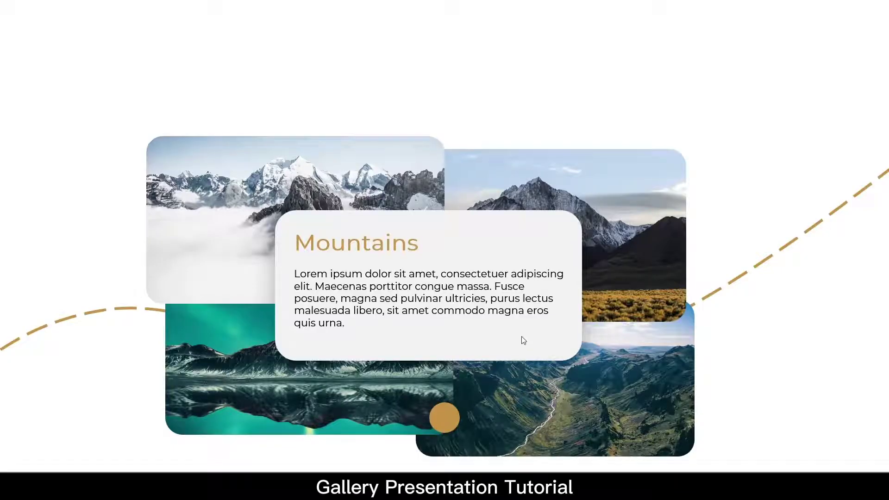
# Step: Leave the slide show, select every object on the slide, and shift the collage slightly up
pyautogui.press('Escape')
pyautogui.scroll(-3, 468, 318)
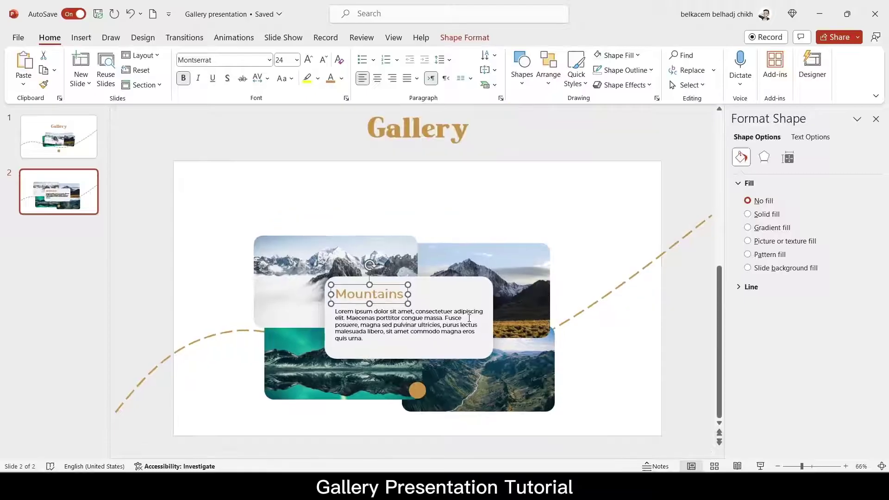
pyautogui.click(591, 424)
pyautogui.moveTo(592, 424); pyautogui.dragTo(212, 207)
pyautogui.moveTo(271, 287); pyautogui.dragTo(276, 271)
# Step: Move the orange dot below the photo grid and apply a Morph transition to slide 2
pyautogui.click(417, 407)
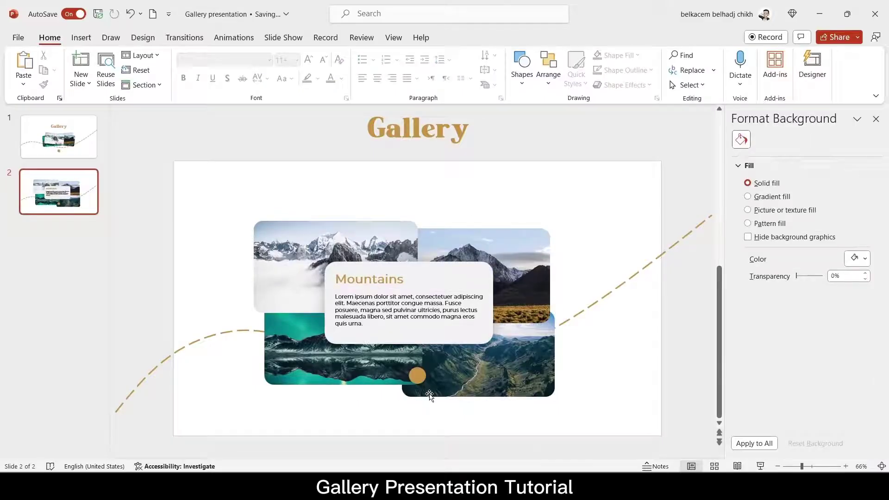
pyautogui.click(420, 378)
pyautogui.moveTo(419, 373); pyautogui.dragTo(419, 412)
pyautogui.click(479, 422)
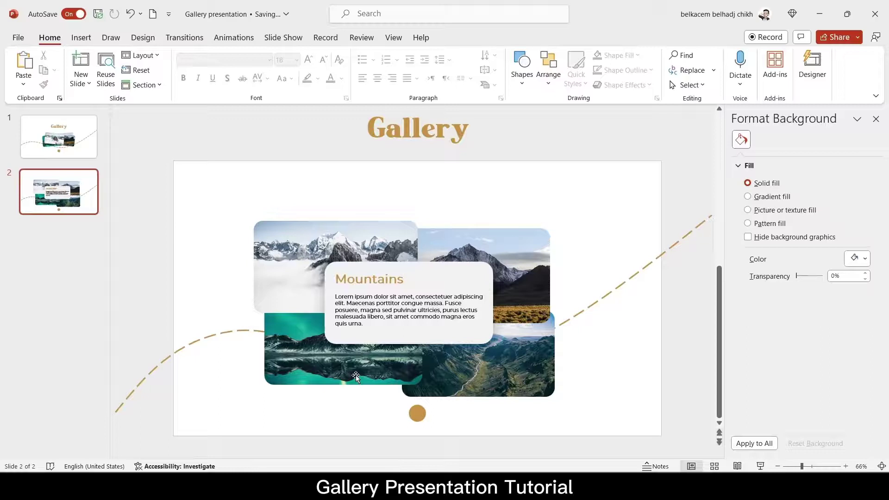
pyautogui.click(179, 39)
pyautogui.click(120, 69)
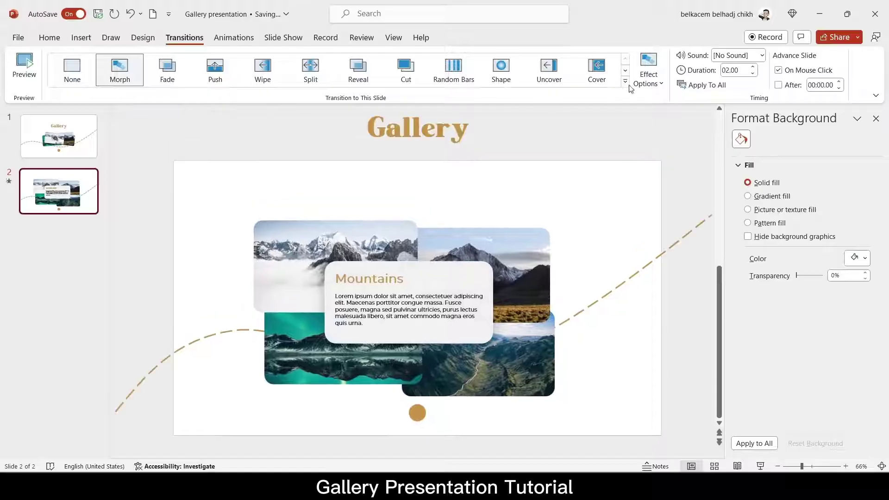
# Step: Set slide 2's Morph duration to 00.75 seconds and zoom out to see the whole slide
pyautogui.click(753, 73)
pyautogui.scroll(1, 664, 315)
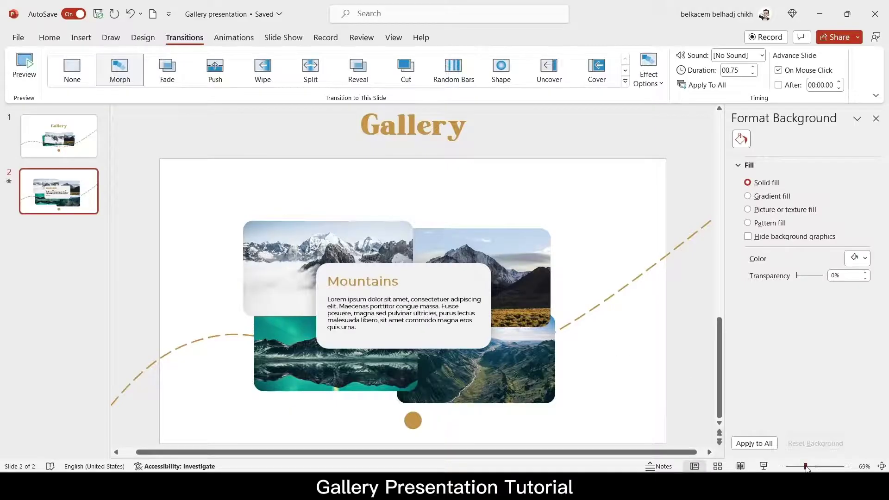
pyautogui.moveTo(806, 468); pyautogui.dragTo(797, 467)
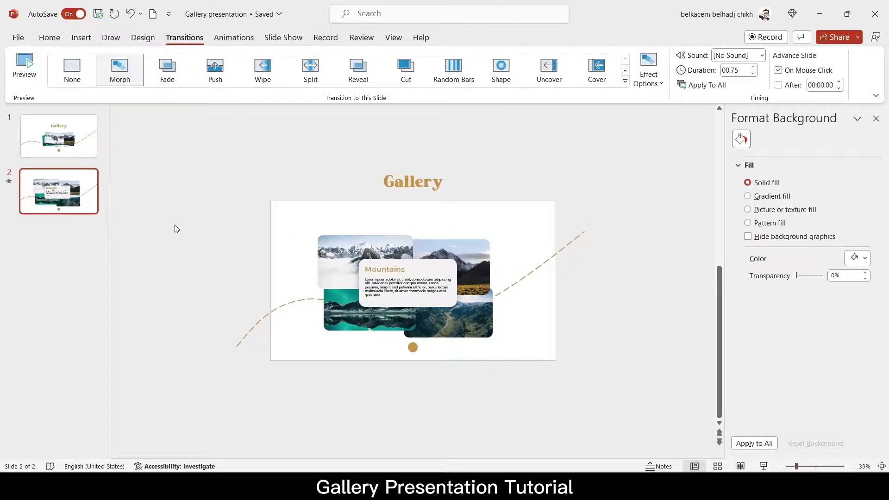
# Step: Duplicate slide 2 as slide 3 and push the valley, aurora lake and dark mountain photos off-slide
pyautogui.rightClick(58, 174)
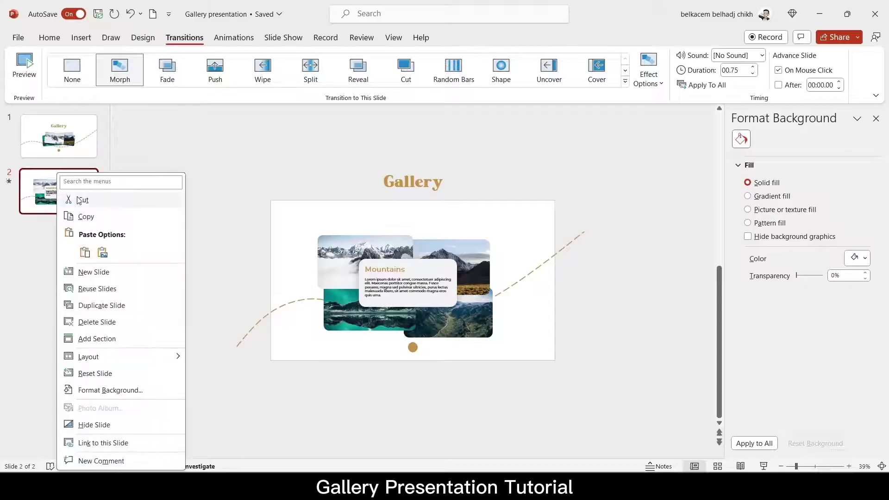
pyautogui.click(101, 305)
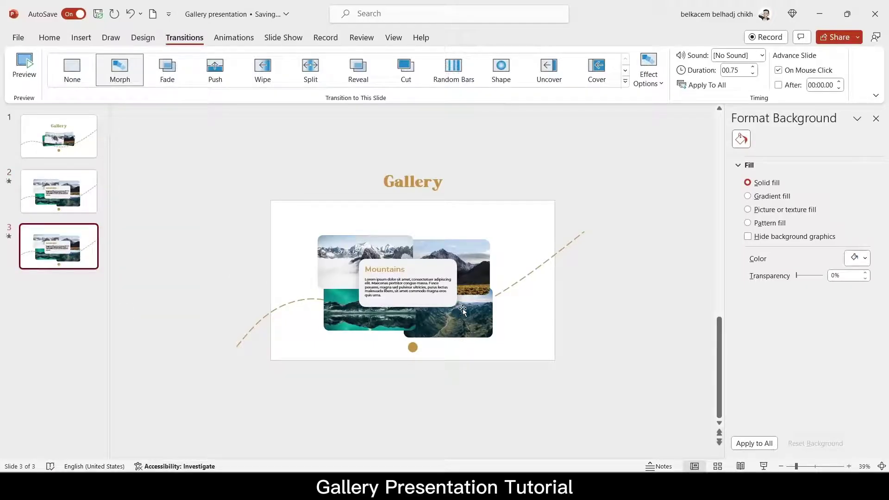
pyautogui.moveTo(467, 334); pyautogui.dragTo(631, 429)
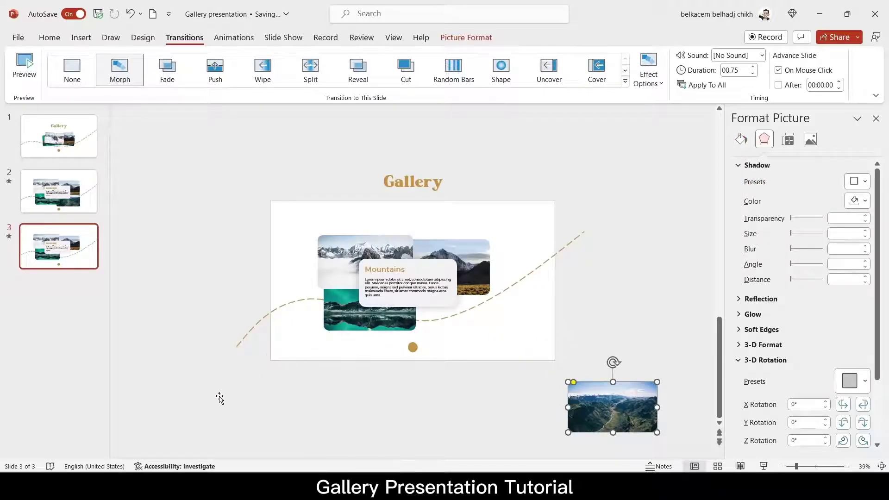
pyautogui.moveTo(198, 414); pyautogui.dragTo(198, 414)
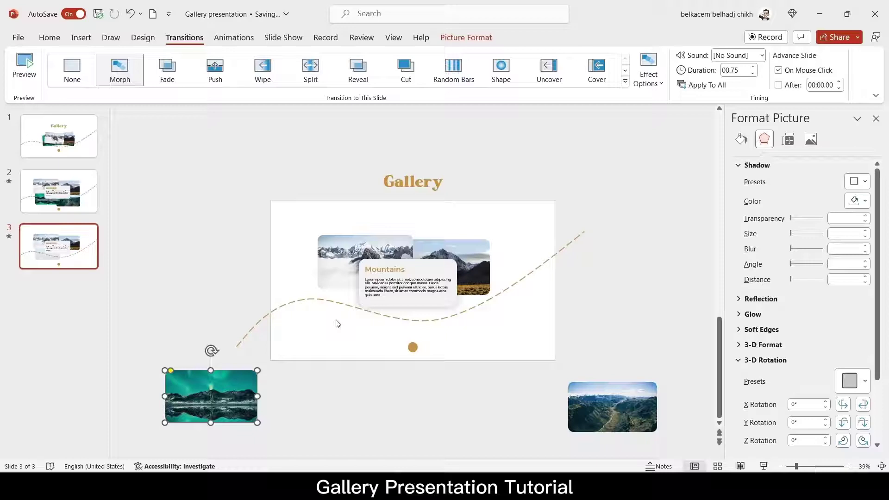
pyautogui.moveTo(477, 254); pyautogui.dragTo(689, 160)
# Step: Enlarge and reposition the snowy mountain photo so it fills the slide centre
pyautogui.moveTo(330, 248); pyautogui.dragTo(269, 204)
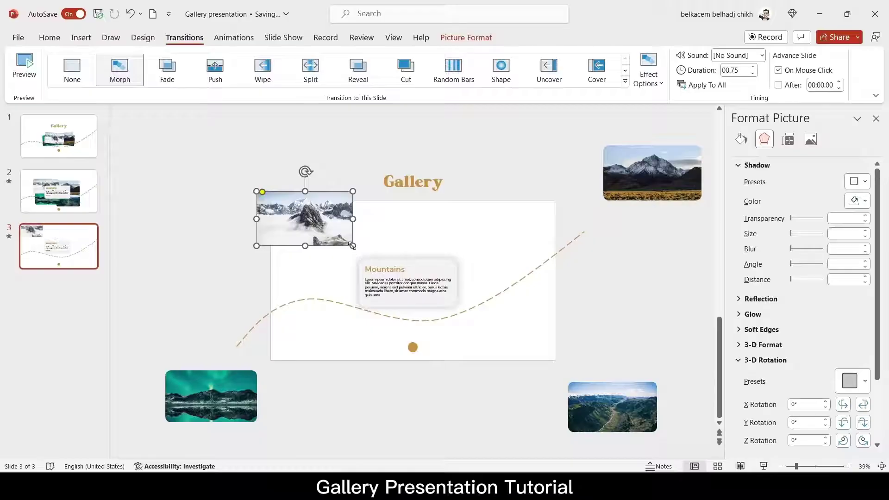
pyautogui.moveTo(351, 245); pyautogui.dragTo(547, 371)
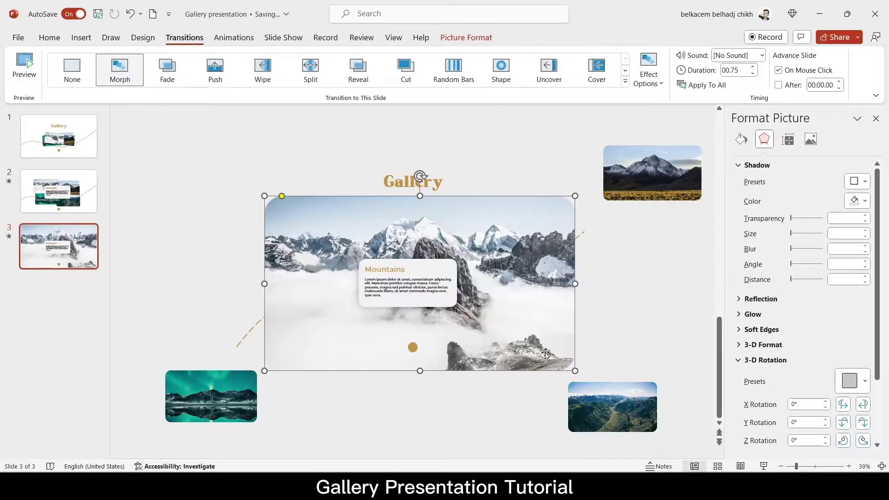
pyautogui.moveTo(548, 355); pyautogui.dragTo(544, 353)
pyautogui.click(426, 383)
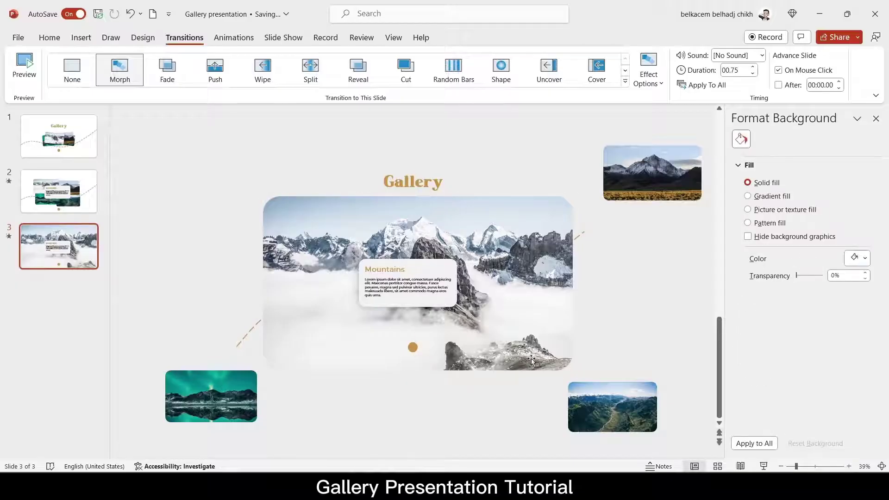
# Step: Select the Mountains card without the orange dot and place it on the photo's left side
pyautogui.moveTo(524, 383); pyautogui.dragTo(334, 232)
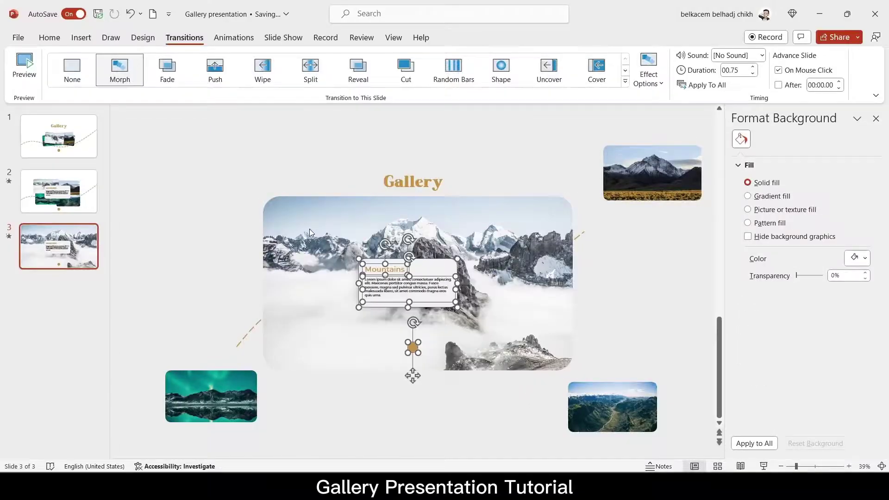
pyautogui.keyDown('ctrl'); pyautogui.click(417, 376); pyautogui.keyUp('ctrl')
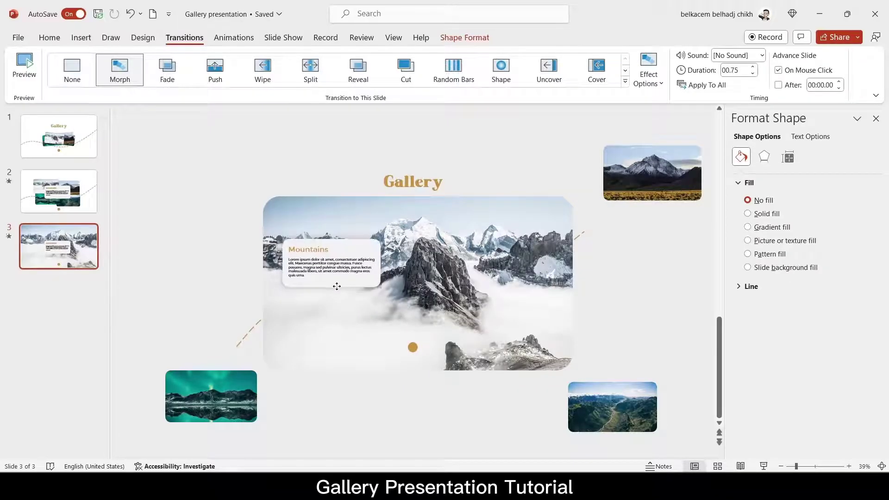
pyautogui.click(337, 286)
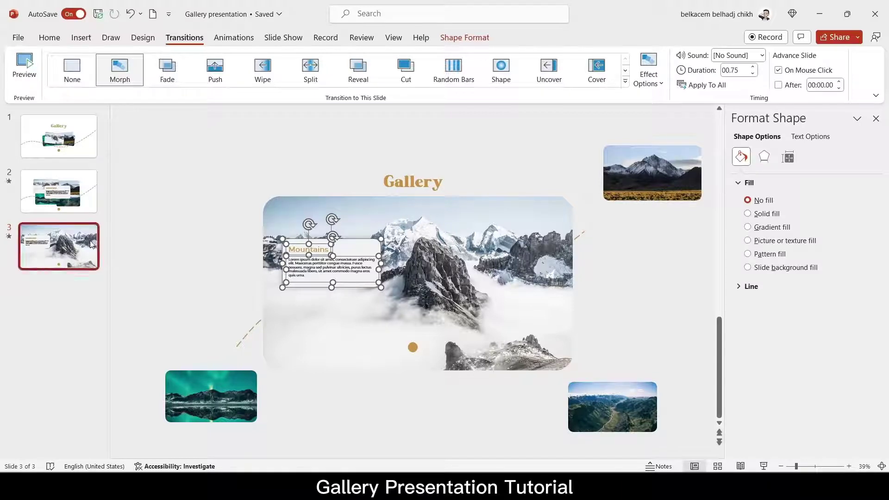
pyautogui.moveTo(110, 253); pyautogui.dragTo(209, 250)
pyautogui.click(309, 167)
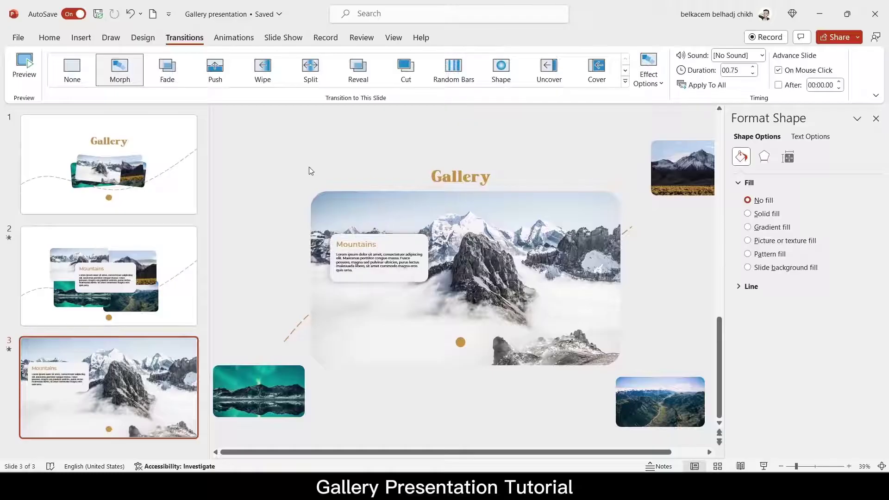
pyautogui.moveTo(285, 196); pyautogui.dragTo(417, 283)
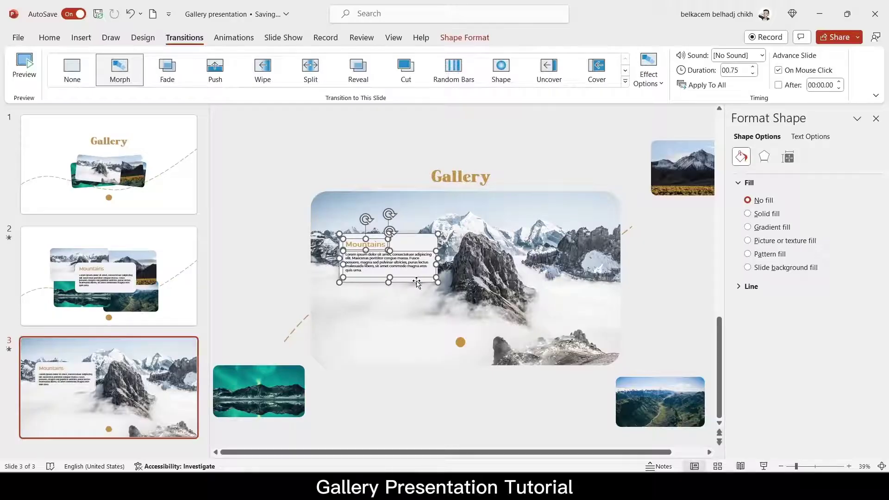
pyautogui.click(474, 367)
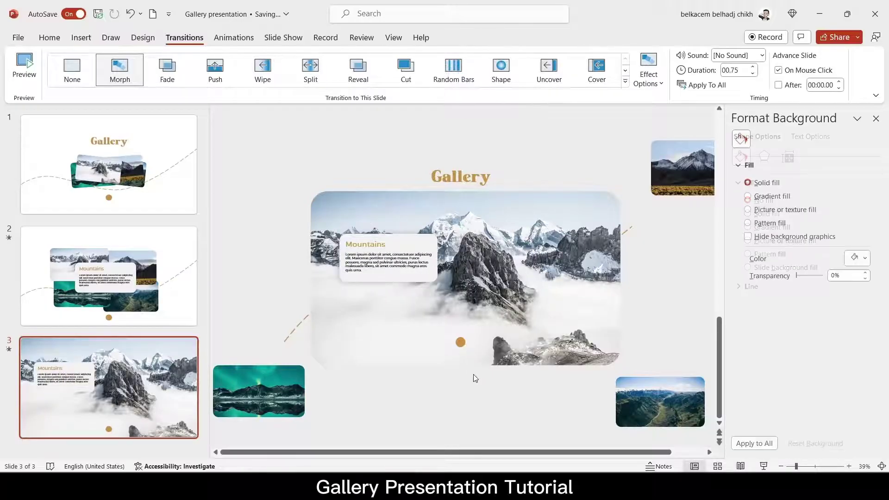
# Step: Insert a text box reading 'Switzerland' and drag it onto the mountain photo
pyautogui.click(80, 38)
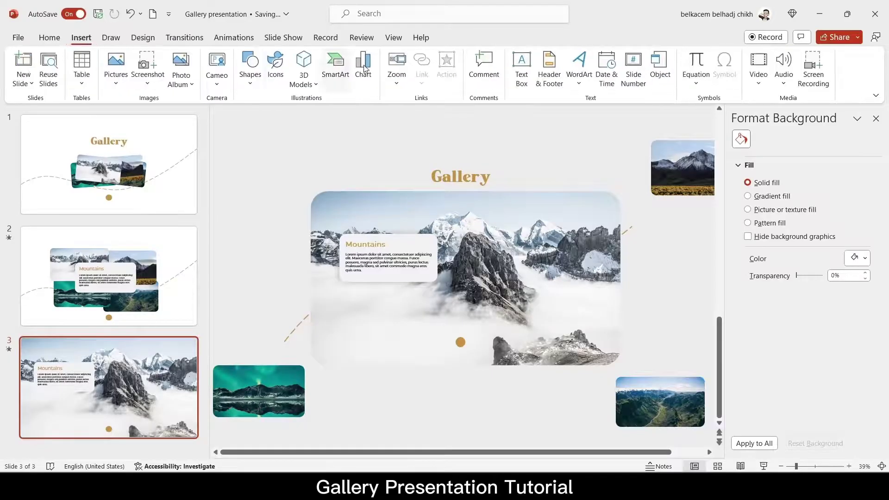
pyautogui.click(522, 72)
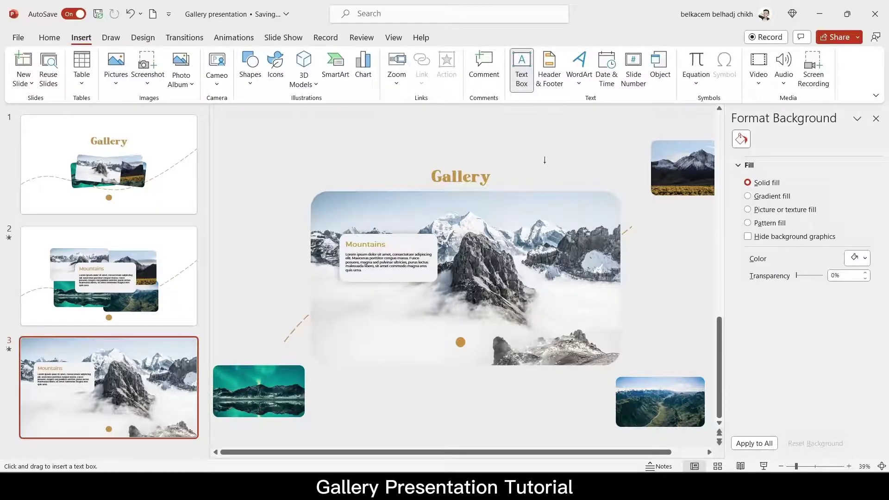
pyautogui.moveTo(544, 159); pyautogui.dragTo(547, 191)
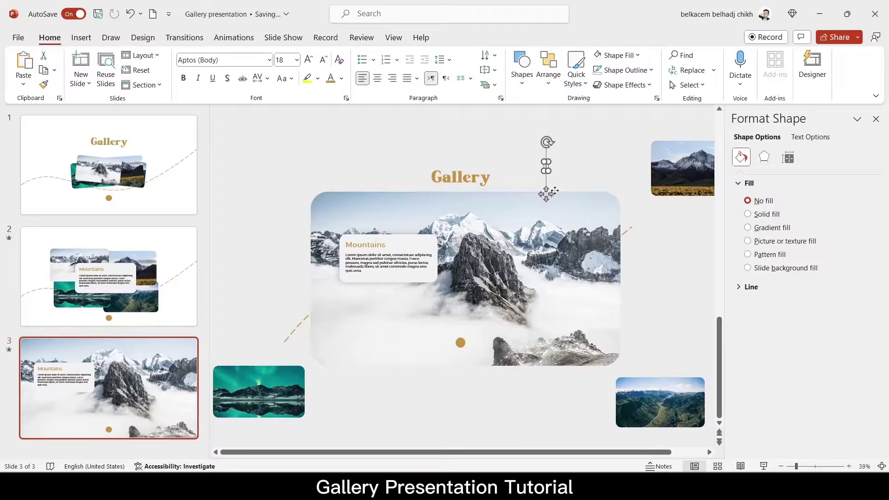
pyautogui.write('SWi')
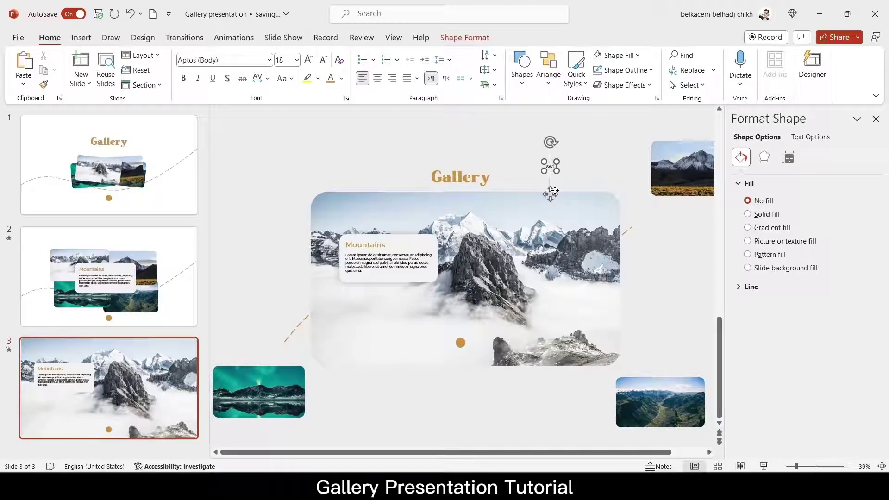
pyautogui.write('tzer')
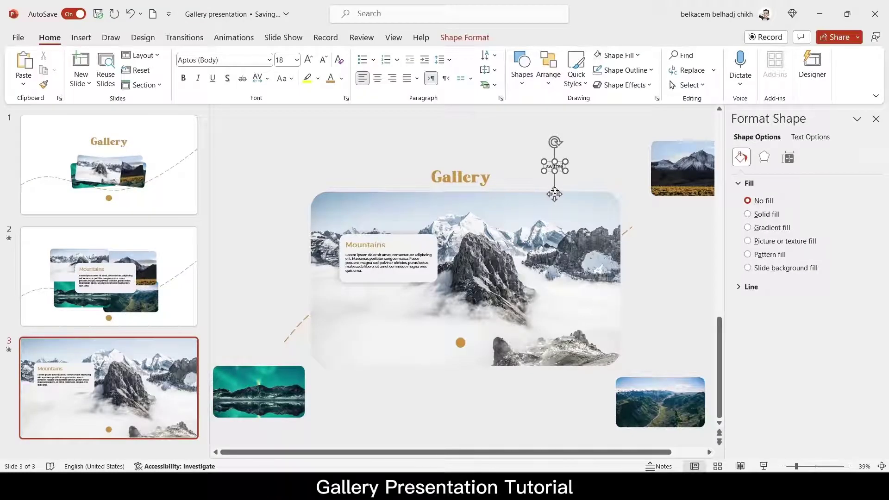
pyautogui.write('land')
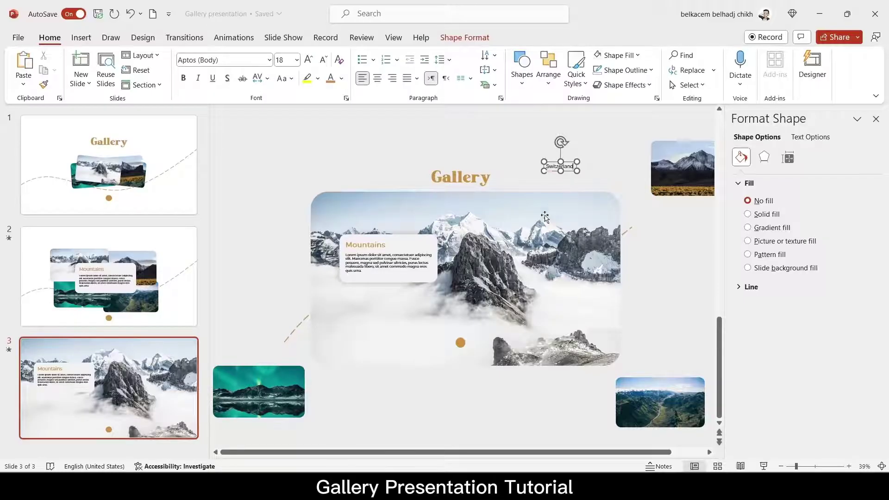
pyautogui.moveTo(566, 171); pyautogui.dragTo(464, 328)
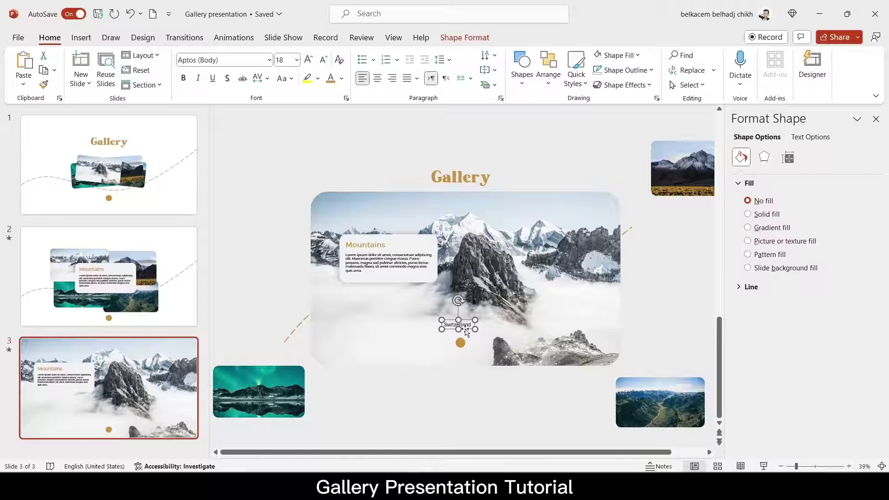
# Step: Enlarge the Switzerland label to 48 pt, move it to the slide centre, and set it to Montserrat
pyautogui.click(310, 64)
pyautogui.click(309, 64)
pyautogui.click(309, 64)
pyautogui.click(309, 64)
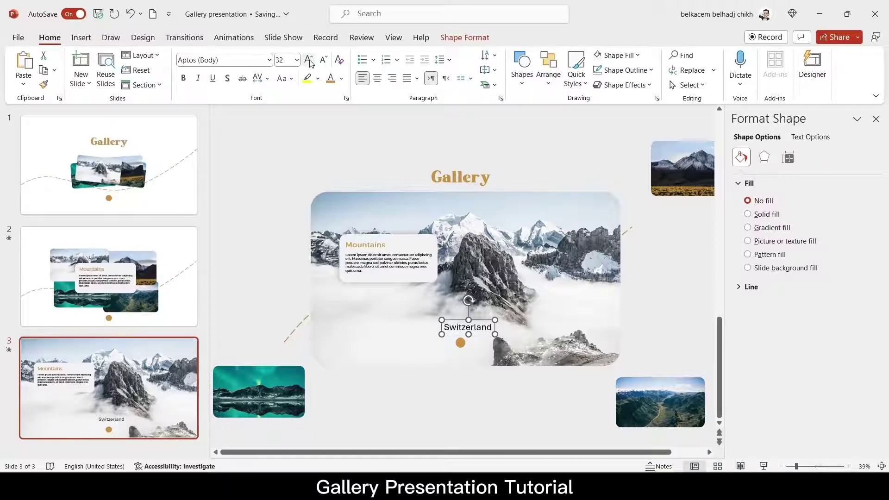
pyautogui.click(310, 64)
pyautogui.click(310, 63)
pyautogui.click(310, 63)
pyautogui.click(310, 64)
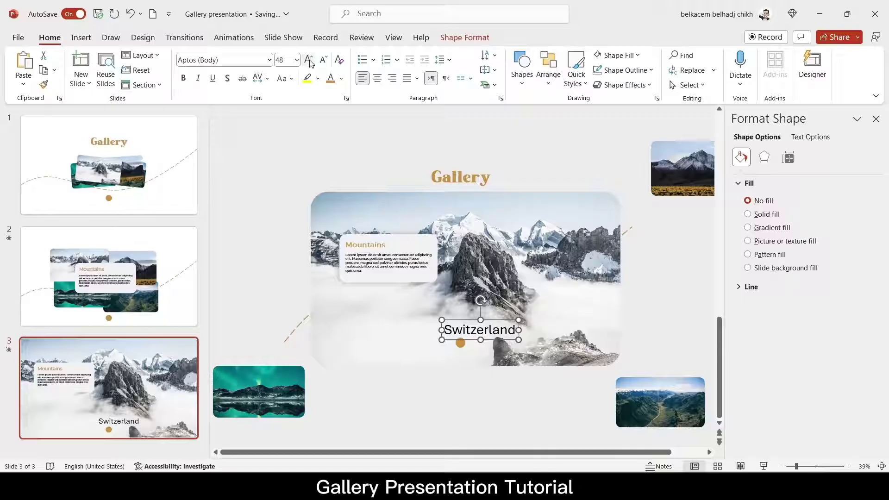
pyautogui.moveTo(503, 341); pyautogui.dragTo(480, 333)
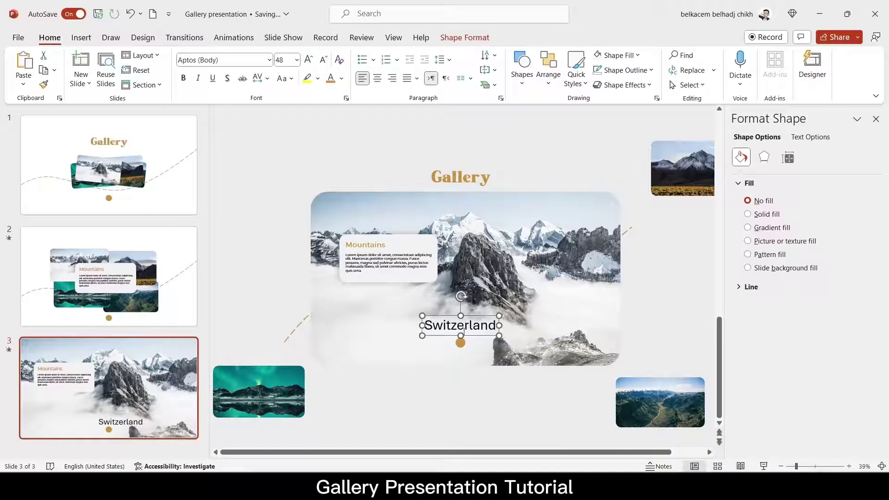
pyautogui.click(211, 60)
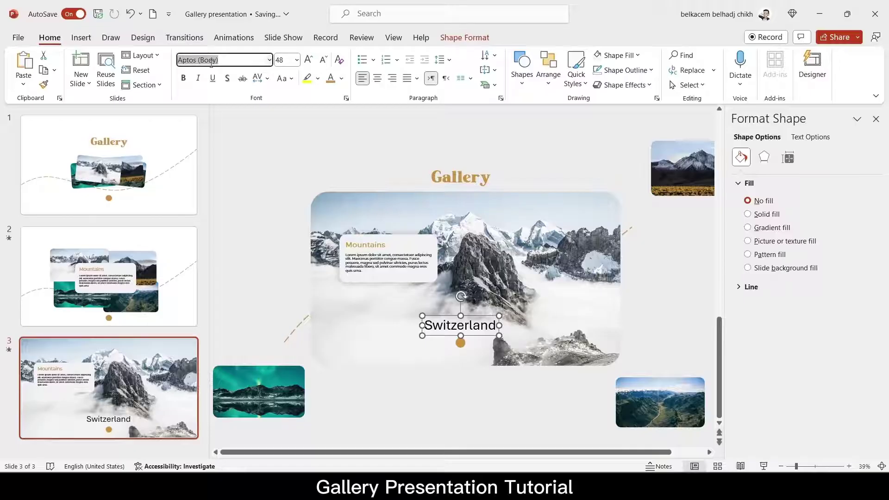
pyautogui.write('Mont')
pyautogui.press('Return')
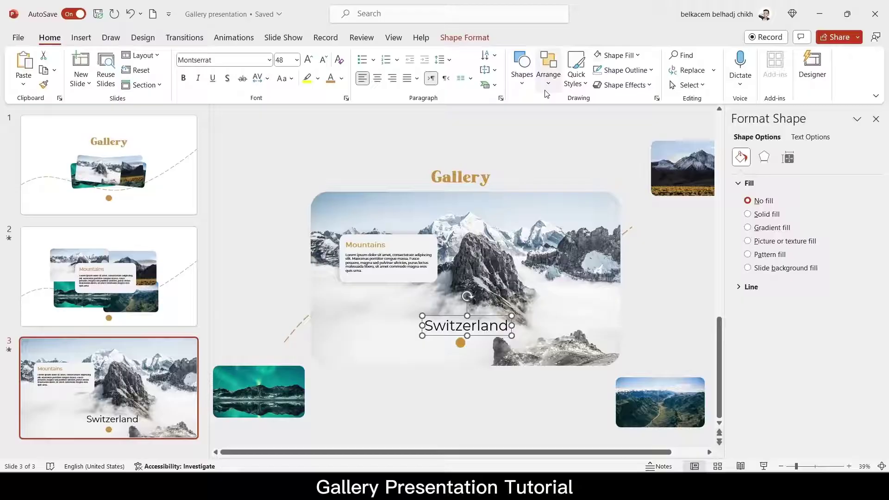
# Step: Apply Align Center to the Switzerland label from the Shape Format alignment options
pyautogui.click(465, 39)
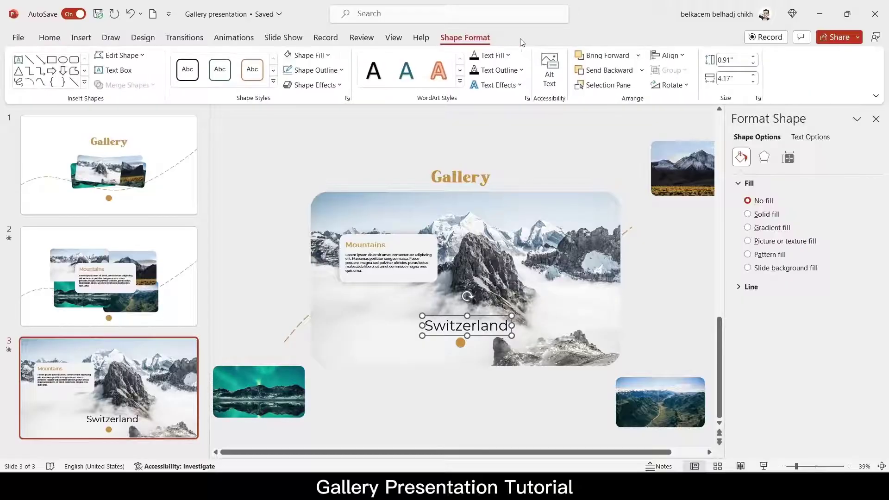
pyautogui.click(667, 55)
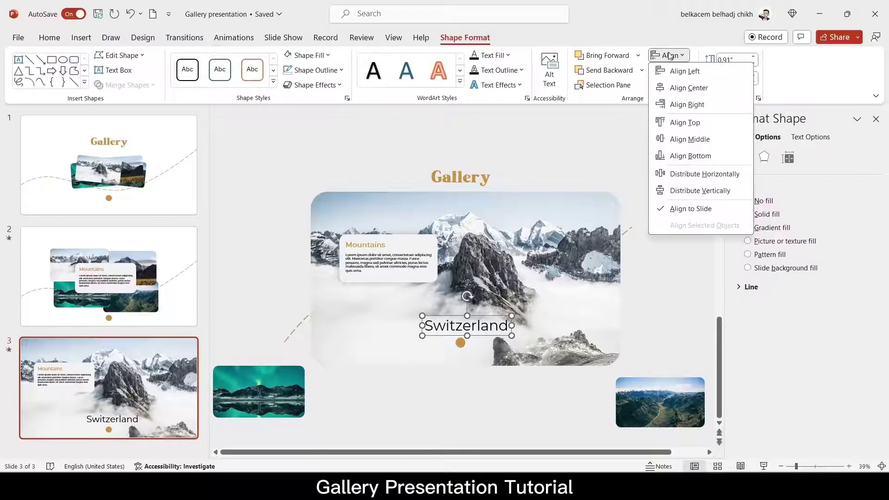
pyautogui.click(678, 86)
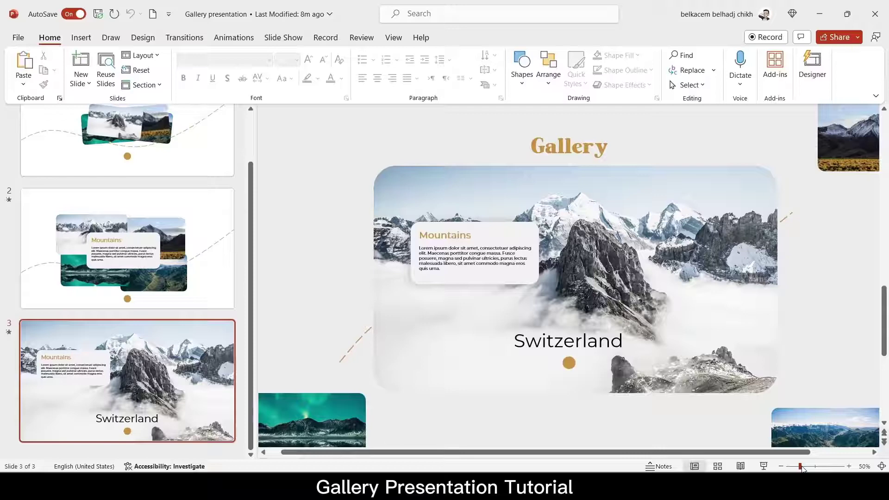
# Step: After undoing a trial photo move, duplicate slide 3 as a new slide 4
pyautogui.scroll(-3, 713, 390)
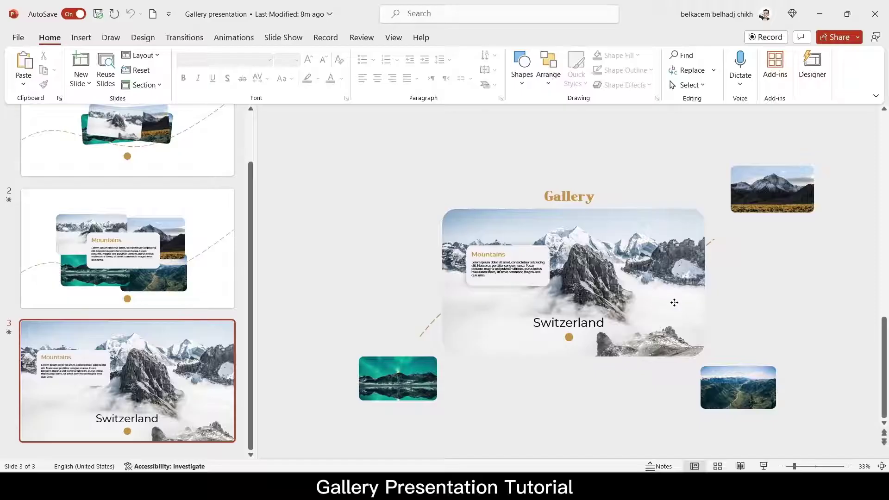
pyautogui.moveTo(674, 302); pyautogui.dragTo(570, 252)
pyautogui.hotkey('ctrl', 'z')
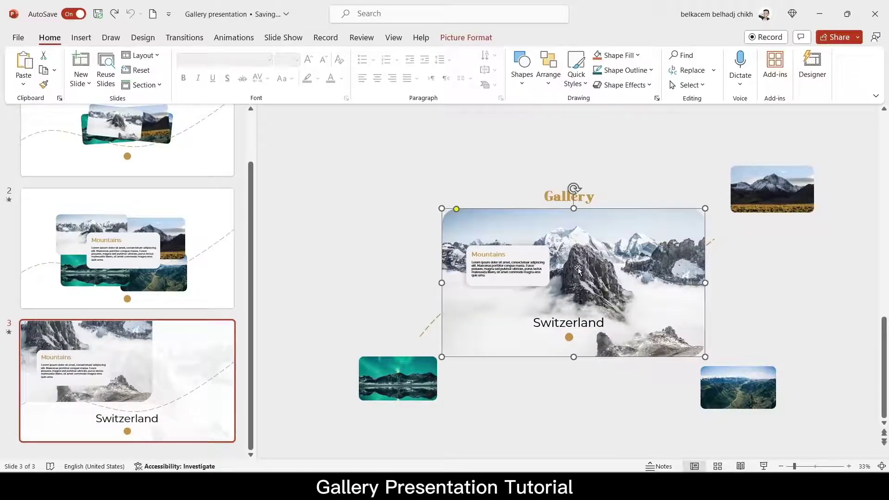
pyautogui.click(622, 374)
pyautogui.rightClick(137, 345)
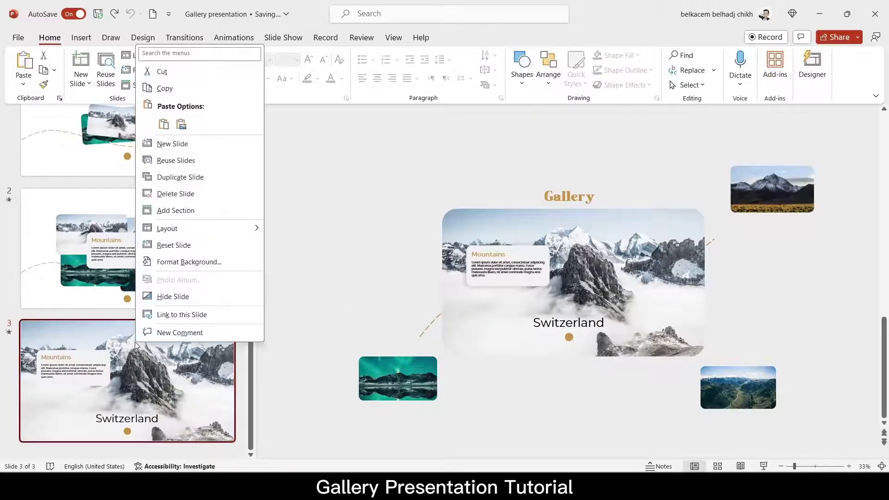
pyautogui.click(163, 182)
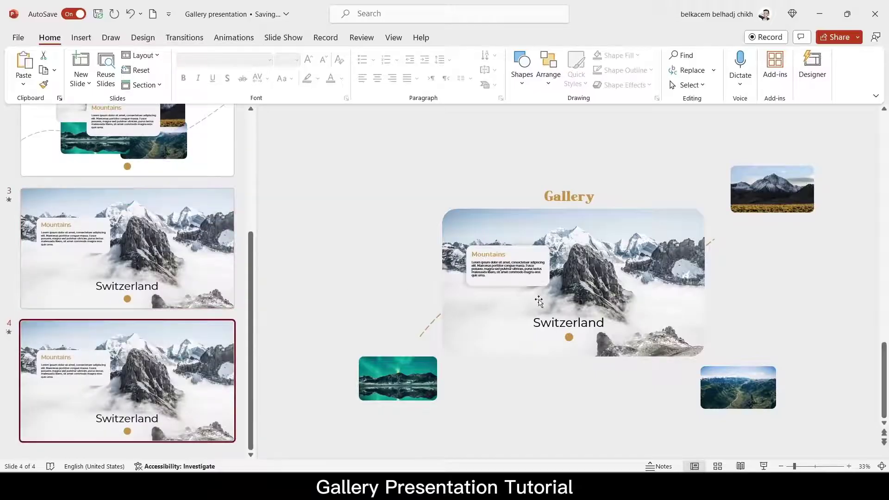
# Step: Move the cloud photo off-slide and enlarge the golden-field mountain photo to fill slide 4
pyautogui.click(644, 281)
pyautogui.moveTo(664, 294); pyautogui.dragTo(372, 208)
pyautogui.click(793, 243)
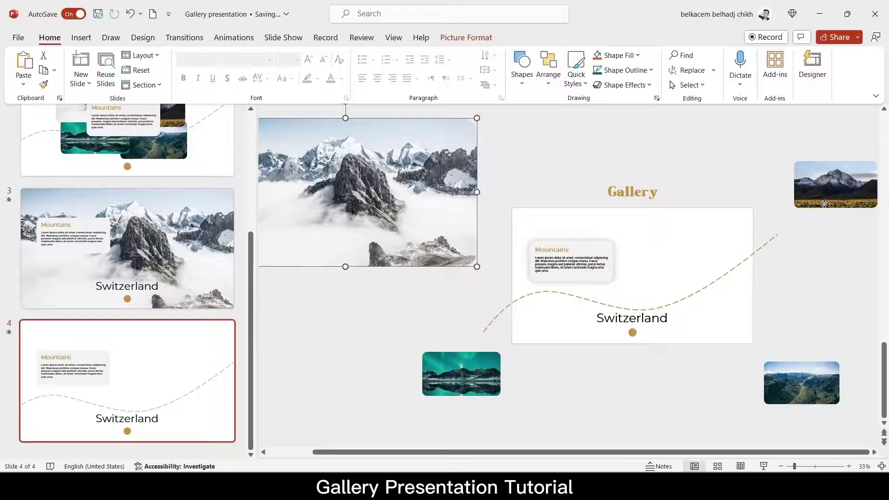
pyautogui.moveTo(848, 173); pyautogui.dragTo(556, 210)
pyautogui.moveTo(623, 247); pyautogui.dragTo(801, 354)
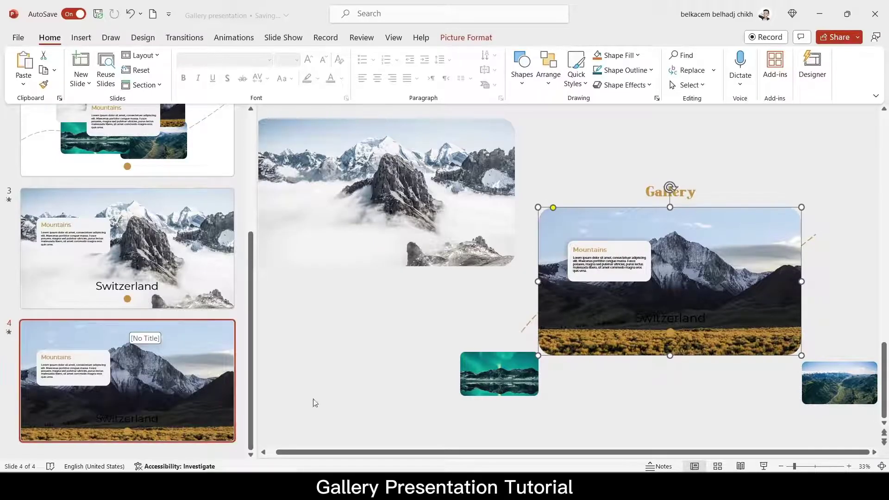
pyautogui.click(692, 321)
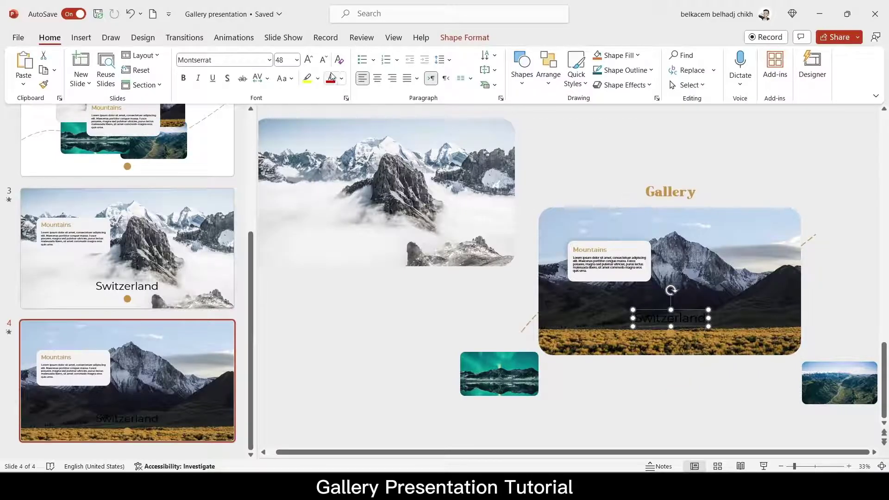
# Step: Make the caption text white and retype it as 'California, USA'
pyautogui.click(343, 79)
pyautogui.click(347, 107)
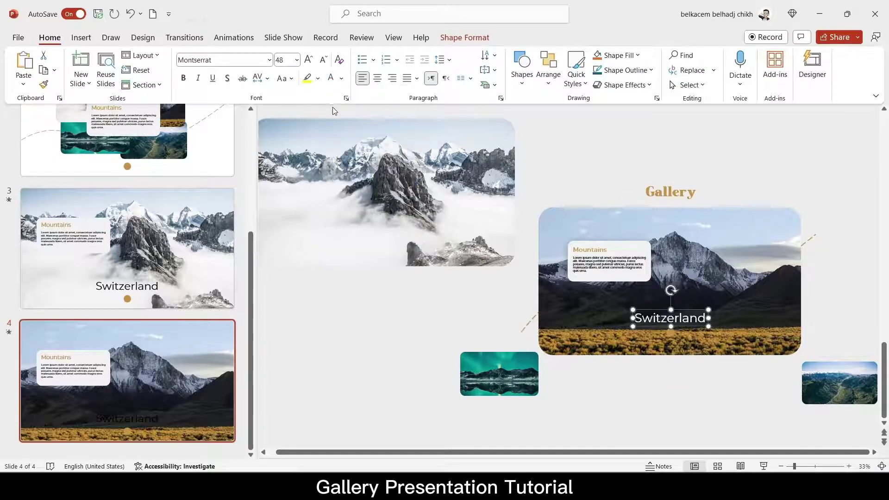
pyautogui.click(707, 377)
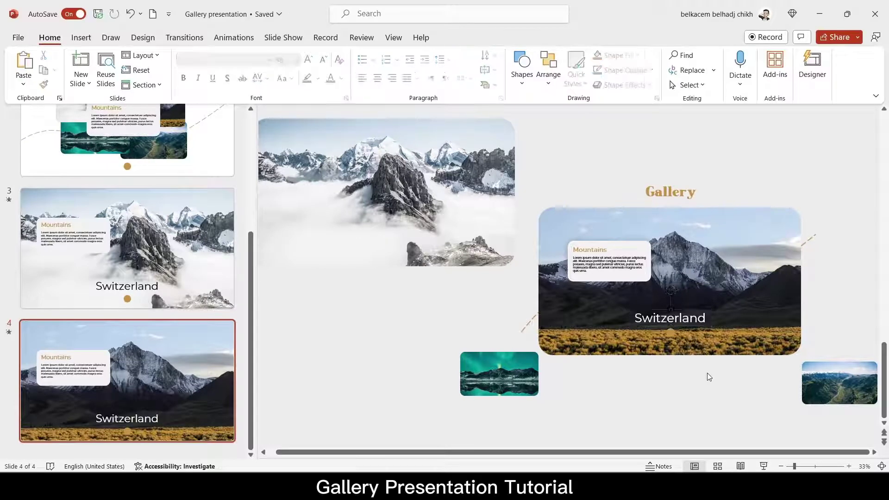
pyautogui.doubleClick(687, 319)
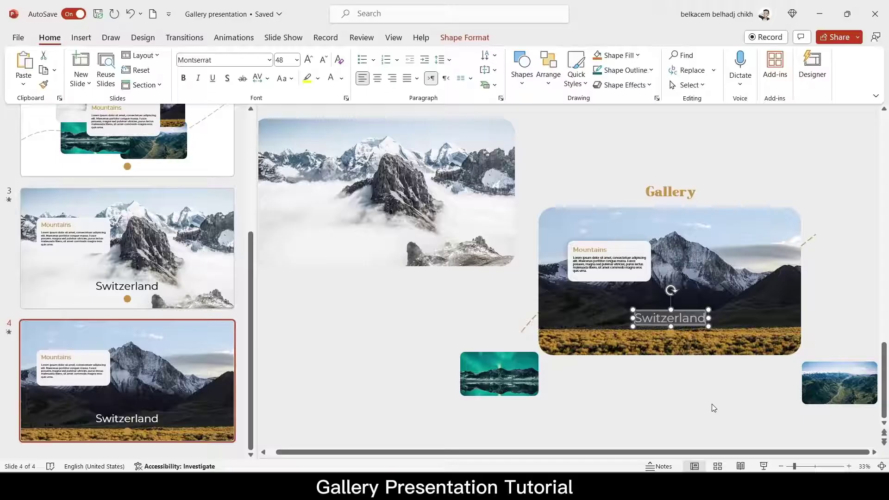
pyautogui.press('capslock')
pyautogui.write('Calif')
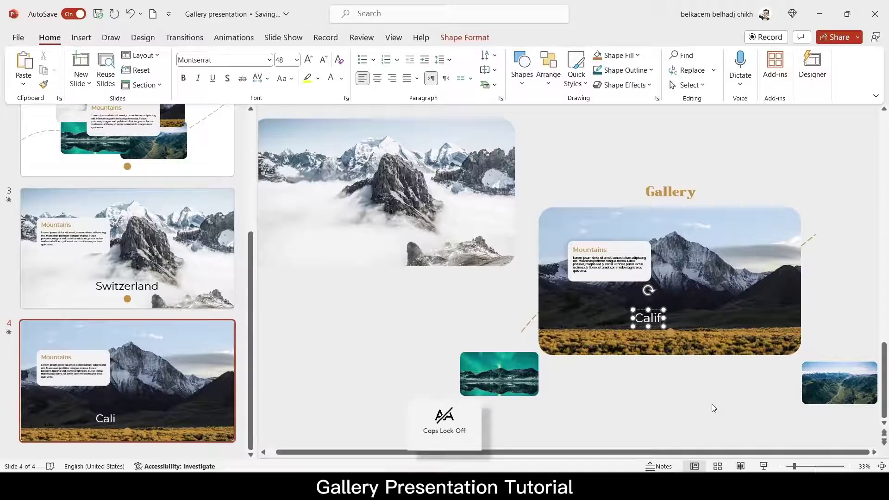
pyautogui.write('ornia')
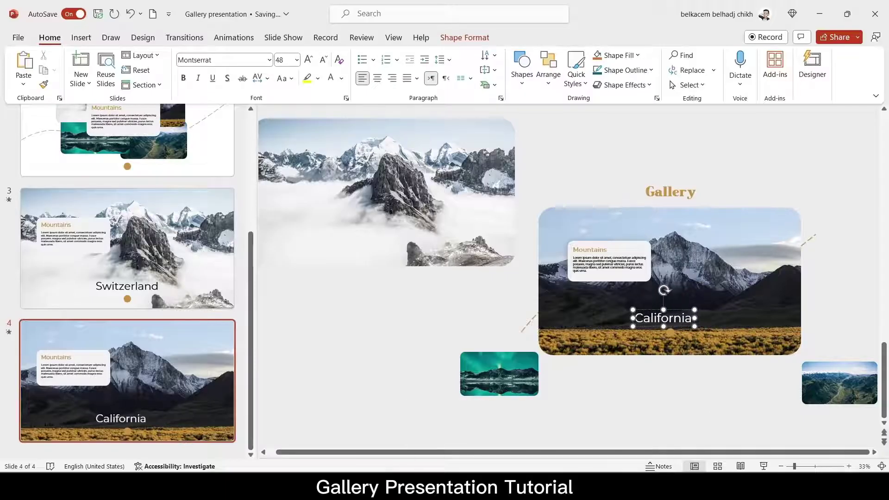
pyautogui.write(',')
pyautogui.press('capslock')
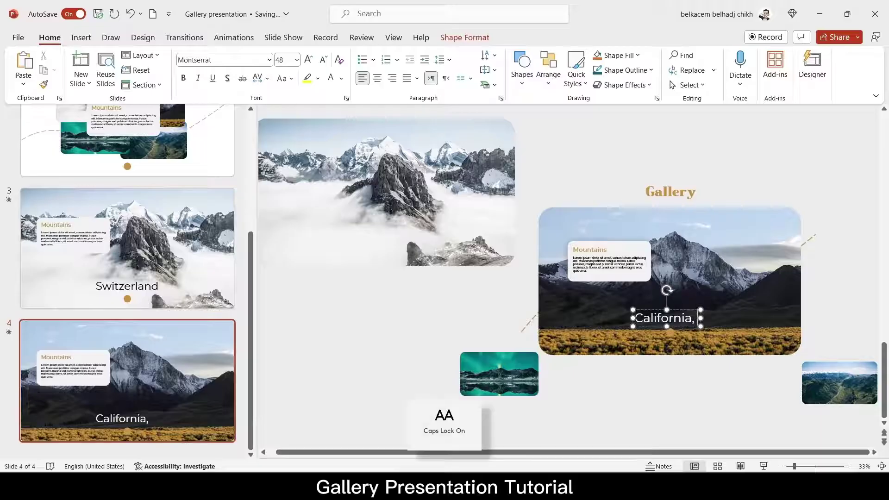
pyautogui.write('USA')
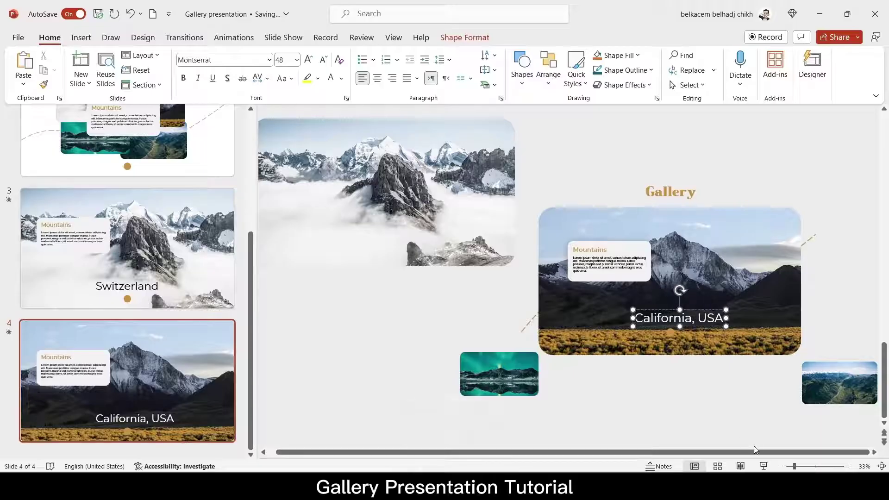
# Step: Centre the California, USA text within its box and align the caption to the slide centre
pyautogui.click(688, 307)
pyautogui.click(379, 79)
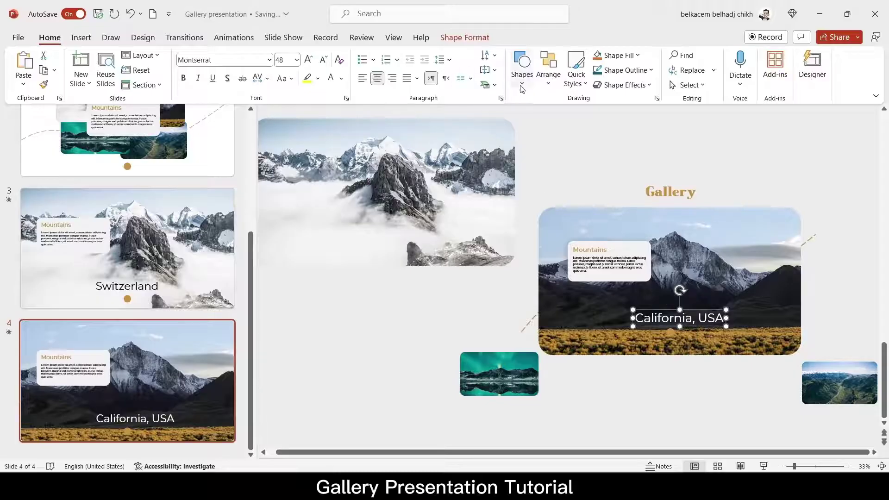
pyautogui.click(476, 37)
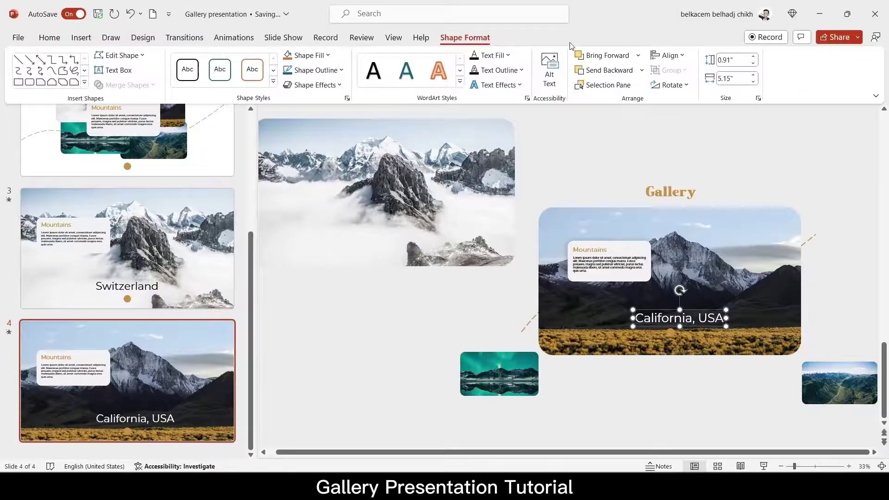
pyautogui.click(669, 55)
pyautogui.click(690, 94)
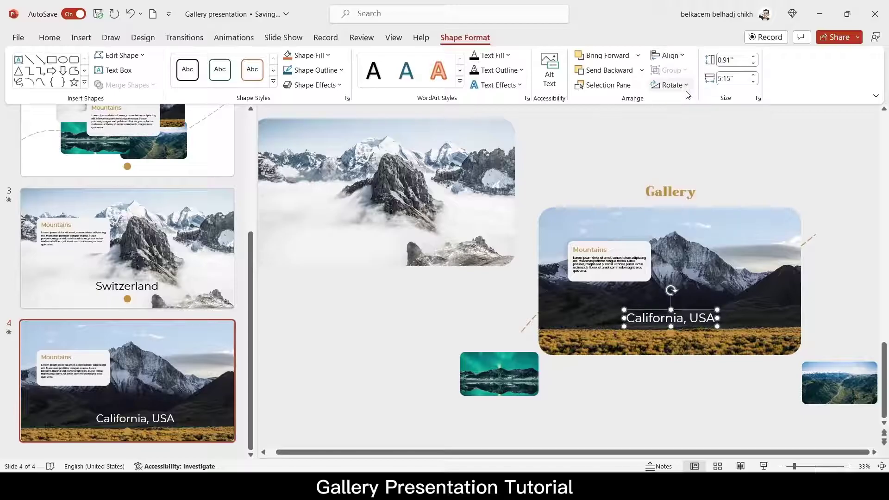
pyautogui.click(700, 386)
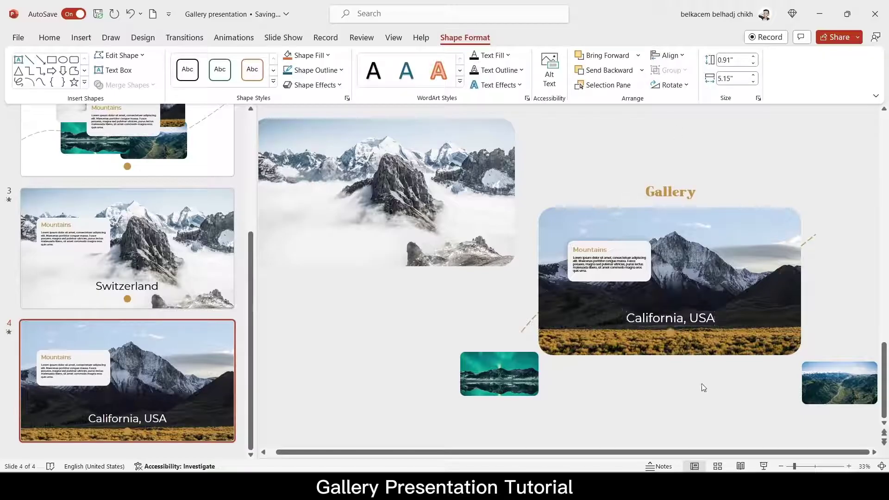
# Step: Fill the small gold dot beneath the caption with white
pyautogui.click(670, 332)
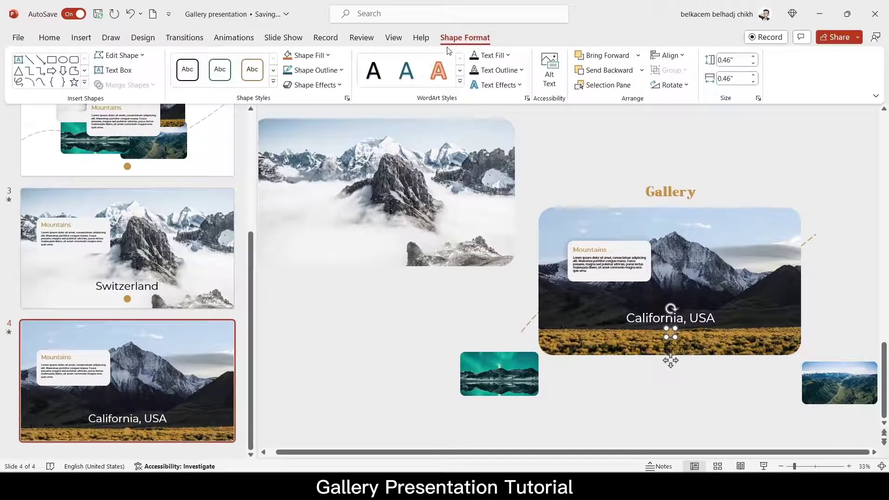
pyautogui.click(306, 55)
pyautogui.click(289, 85)
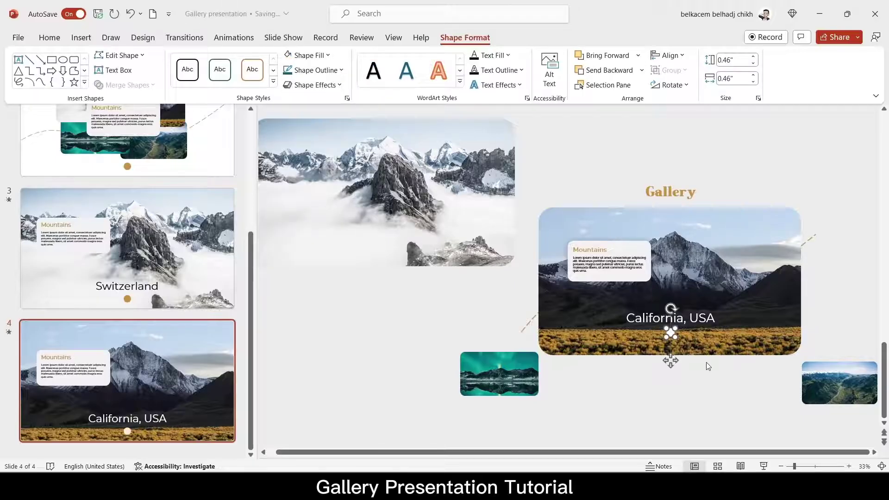
pyautogui.click(726, 376)
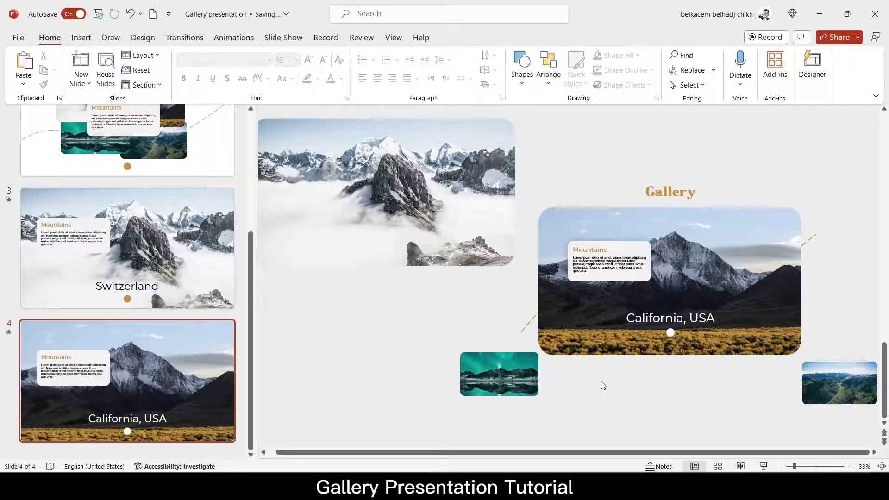
# Step: Duplicate the California slide and replace its photo with the aurora mountain picture in the frame
pyautogui.rightClick(171, 349)
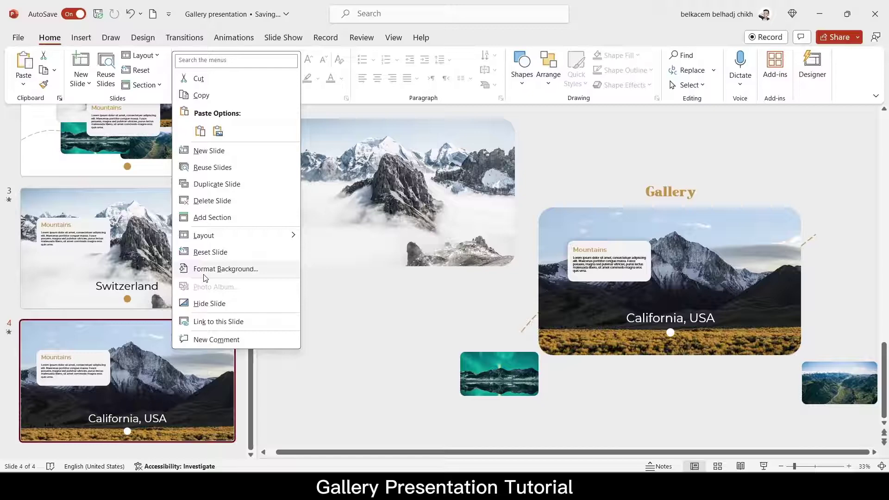
pyautogui.click(224, 182)
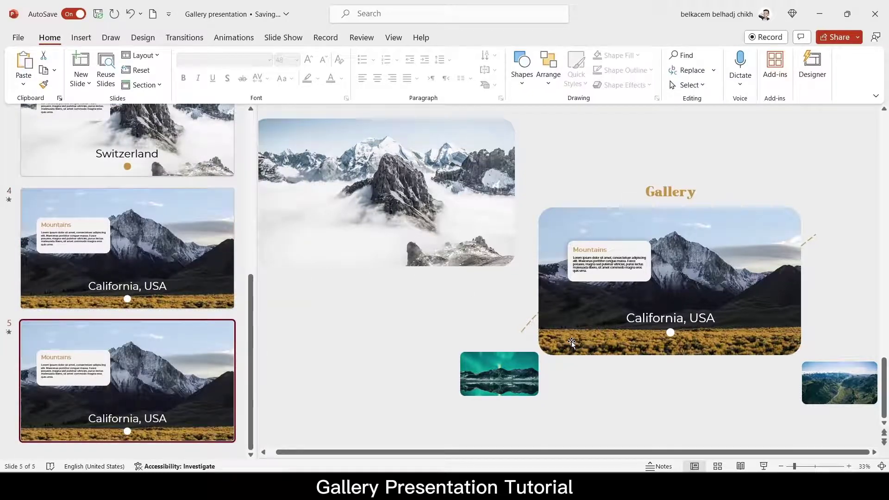
pyautogui.moveTo(572, 343); pyautogui.dragTo(576, 155)
pyautogui.scroll(1, 538, 358)
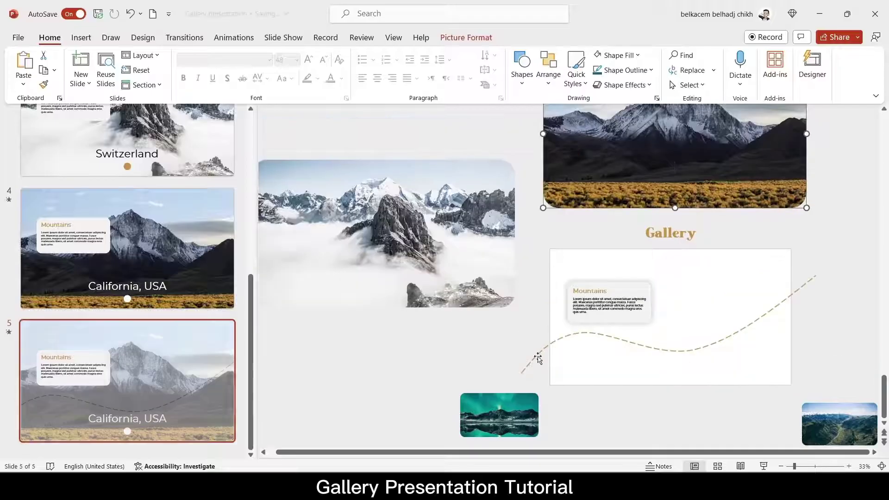
pyautogui.click(512, 426)
pyautogui.moveTo(512, 426); pyautogui.dragTo(807, 392)
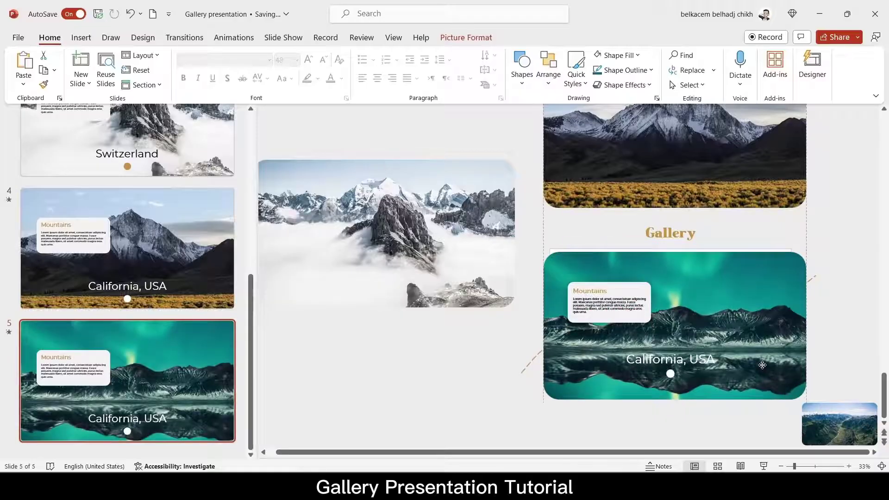
pyautogui.moveTo(762, 366); pyautogui.dragTo(759, 357)
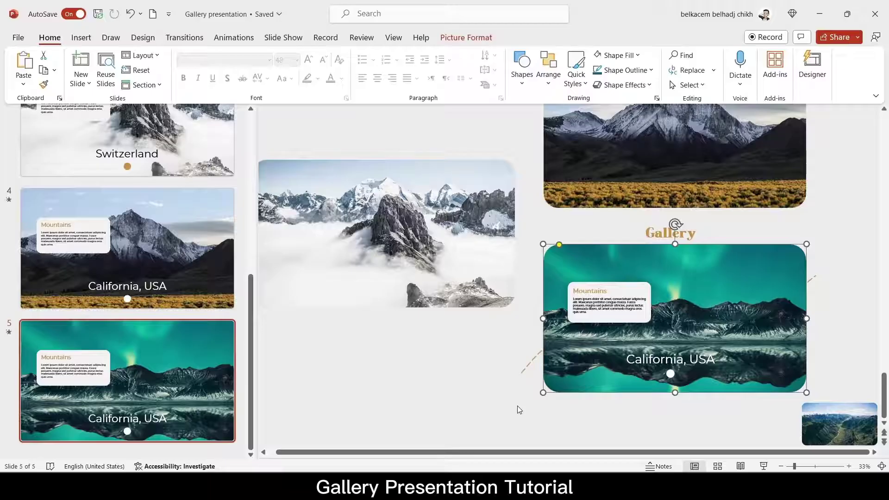
# Step: Change the caption from 'California, USA' to 'Norway'
pyautogui.click(667, 360)
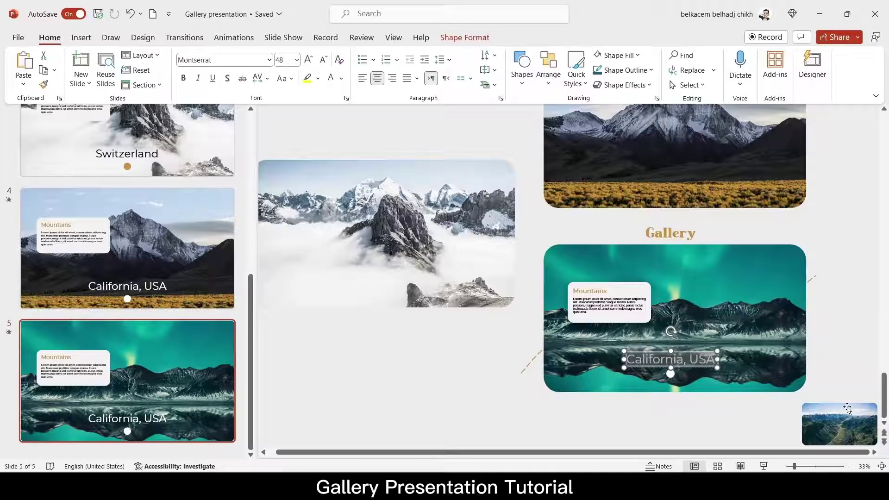
pyautogui.press('BackSpace')
pyautogui.press('capslock')
pyautogui.write('N')
pyautogui.press('capslock')
pyautogui.write('orway')
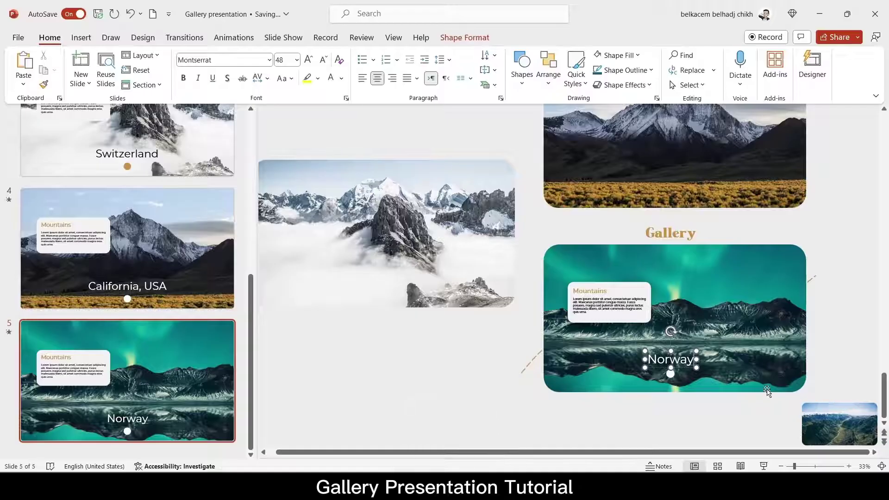
pyautogui.click(685, 368)
pyautogui.click(717, 431)
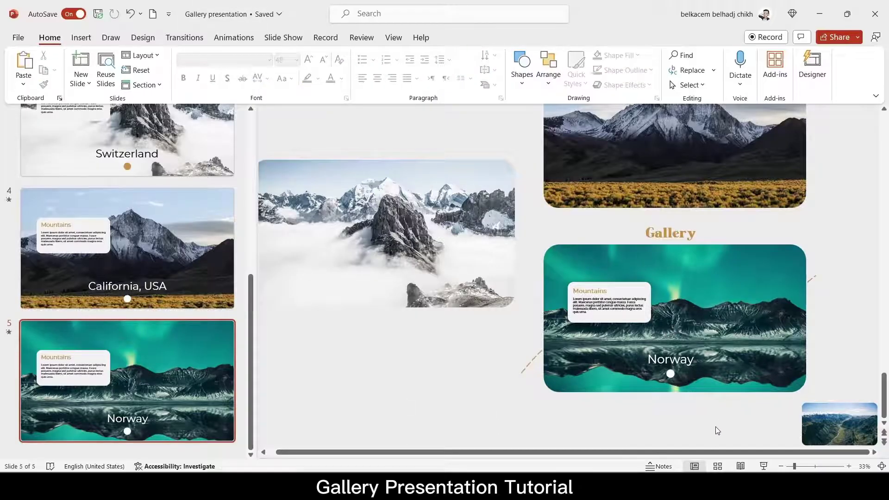
# Step: Duplicate the Norway slide and swap the aurora photo for the green valley picture filling the frame
pyautogui.rightClick(140, 378)
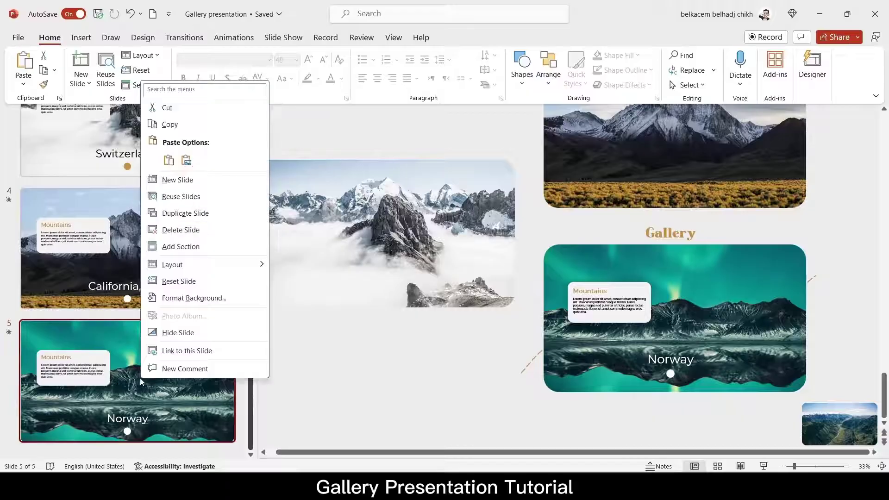
pyautogui.click(163, 214)
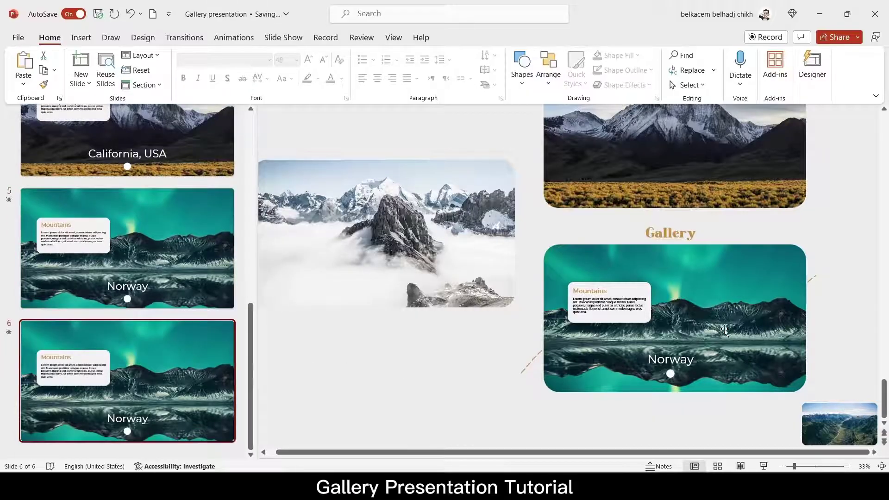
pyautogui.moveTo(774, 273); pyautogui.dragTo(484, 421)
pyautogui.moveTo(845, 424); pyautogui.dragTo(588, 267)
pyautogui.moveTo(628, 288); pyautogui.dragTo(815, 391)
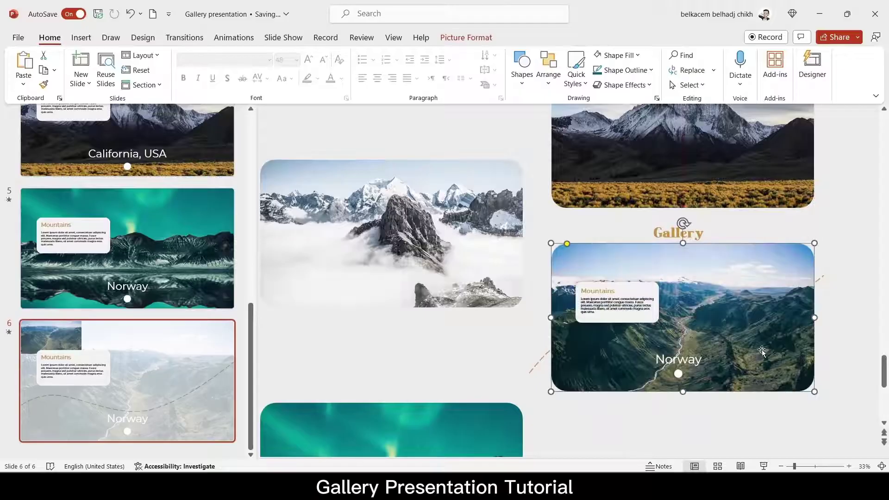
pyautogui.moveTo(762, 352); pyautogui.dragTo(760, 374)
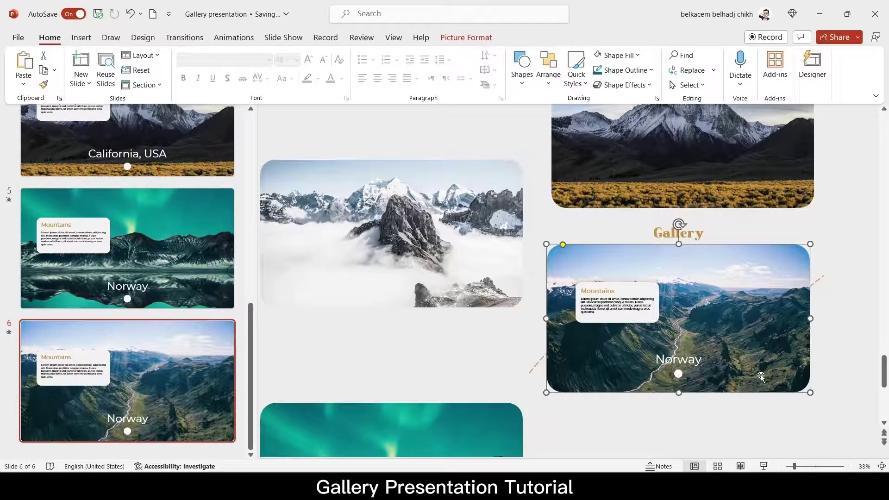
# Step: Replace the 'Norway' caption with 'Iceland'
pyautogui.doubleClick(688, 363)
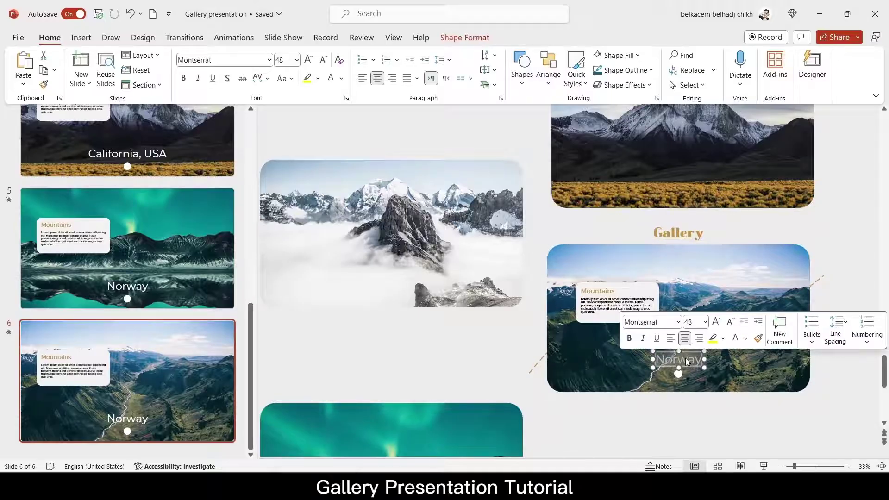
pyautogui.press('capslock')
pyautogui.write('Iceland')
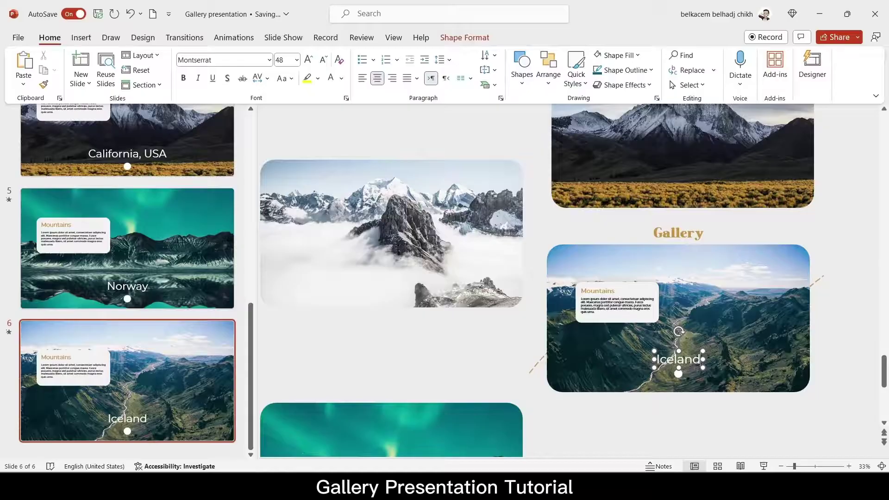
pyautogui.click(686, 352)
pyautogui.click(702, 411)
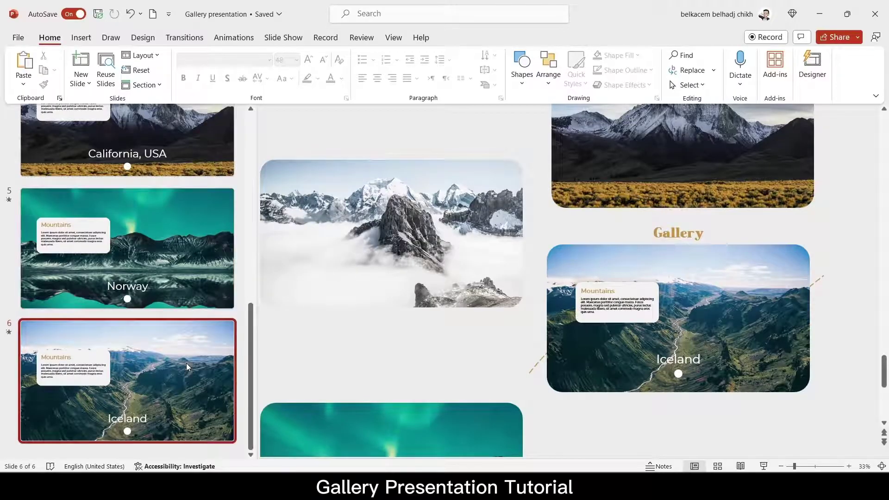
# Step: Apply a Morph transition with a 01.00 duration to all the slides
pyautogui.hotkey('ctrl', 'a')
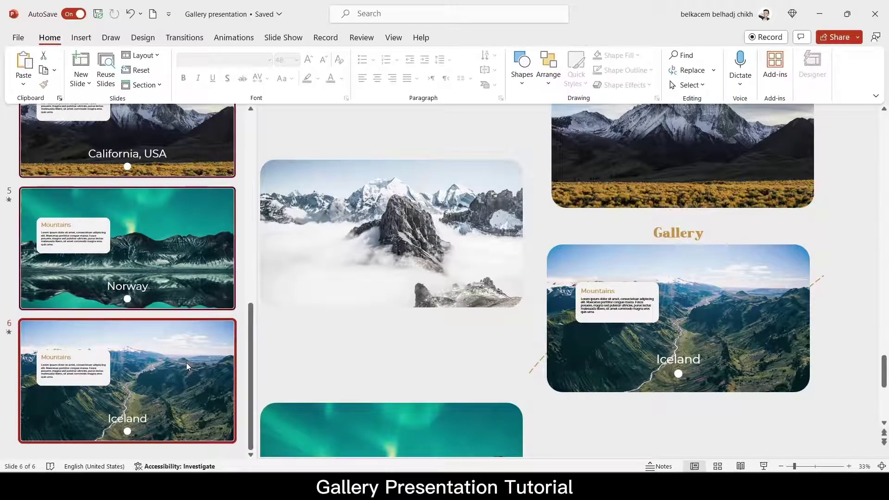
pyautogui.click(190, 34)
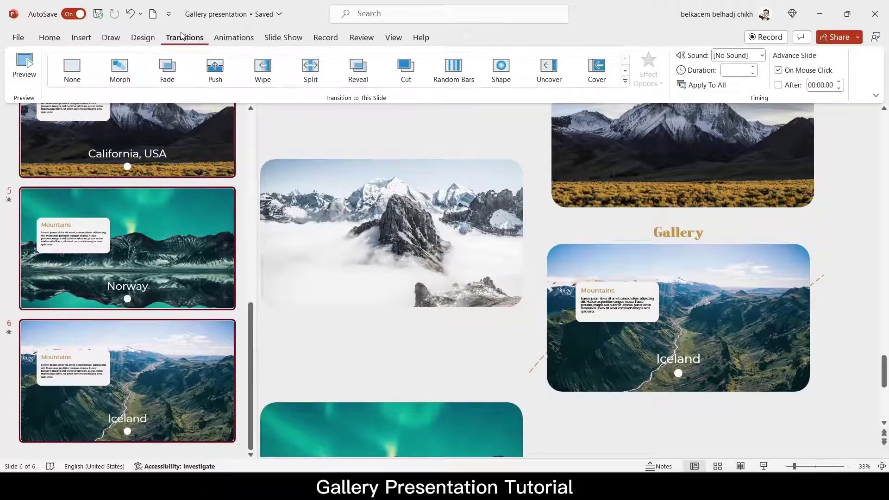
pyautogui.click(134, 71)
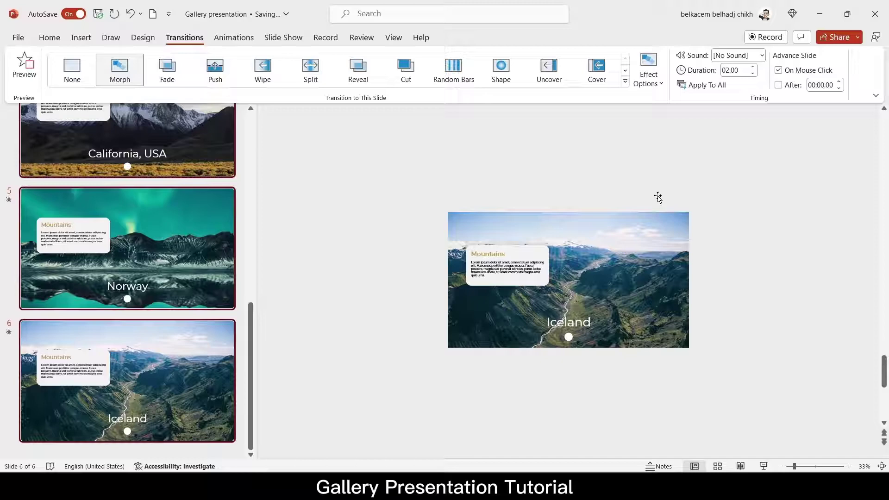
pyautogui.click(753, 74)
pyautogui.click(753, 73)
pyautogui.click(753, 74)
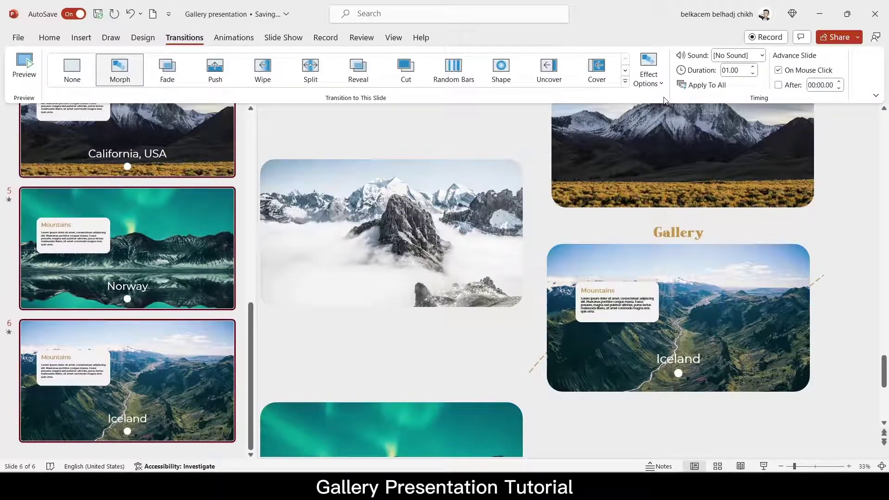
pyautogui.scroll(6, 116, 187)
pyautogui.click(100, 180)
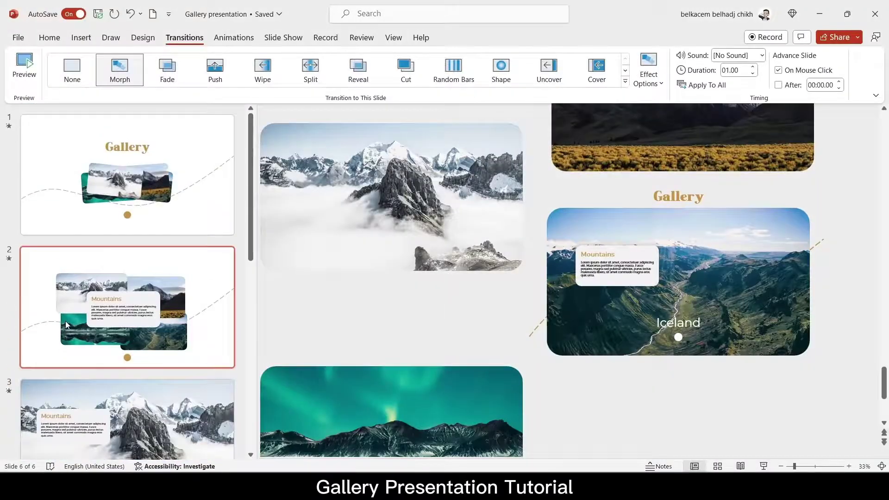
# Step: Duplicate the Gallery title slide and move the copy to the end as slide 7
pyautogui.click(117, 179)
pyautogui.rightClick(149, 181)
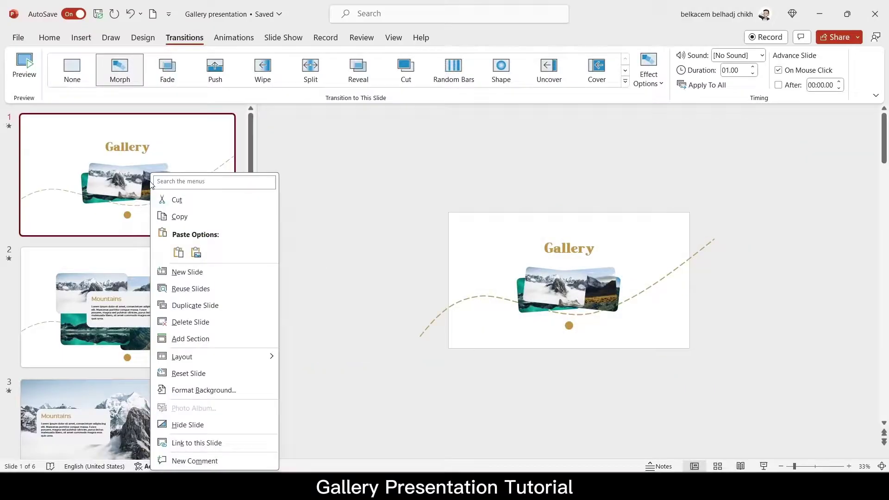
pyautogui.click(194, 306)
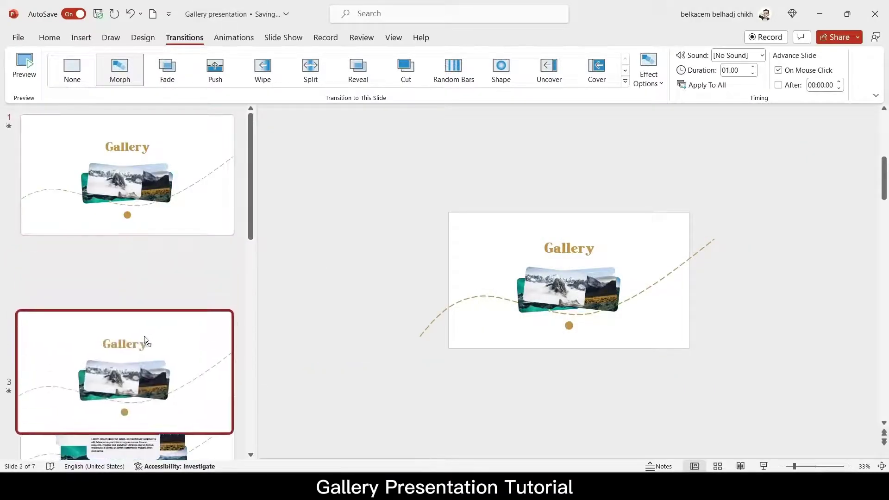
pyautogui.moveTo(147, 338); pyautogui.dragTo(148, 442)
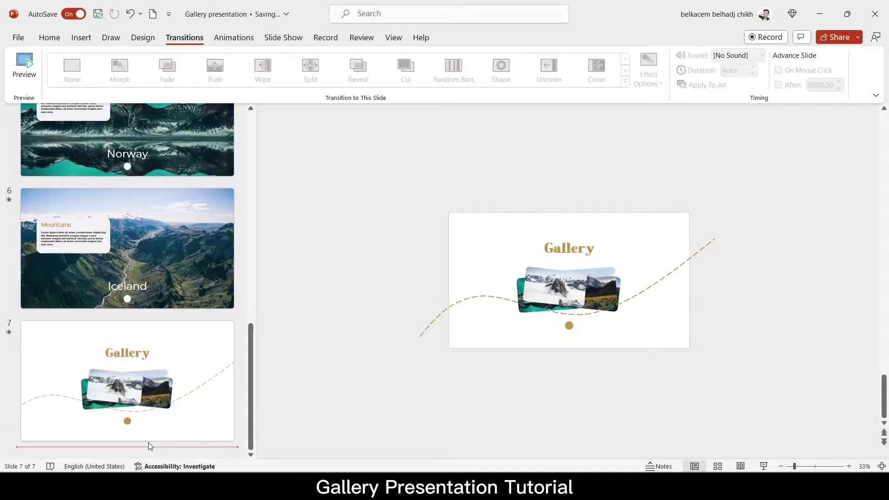
pyautogui.scroll(10, 128, 243)
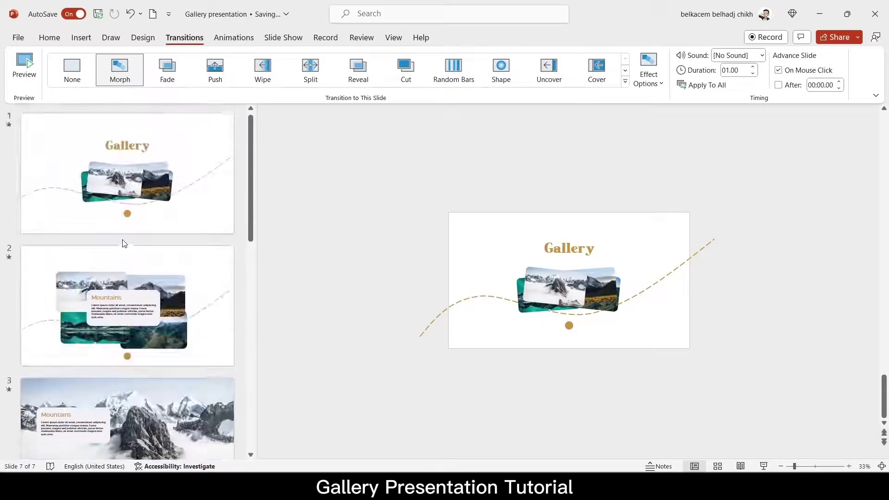